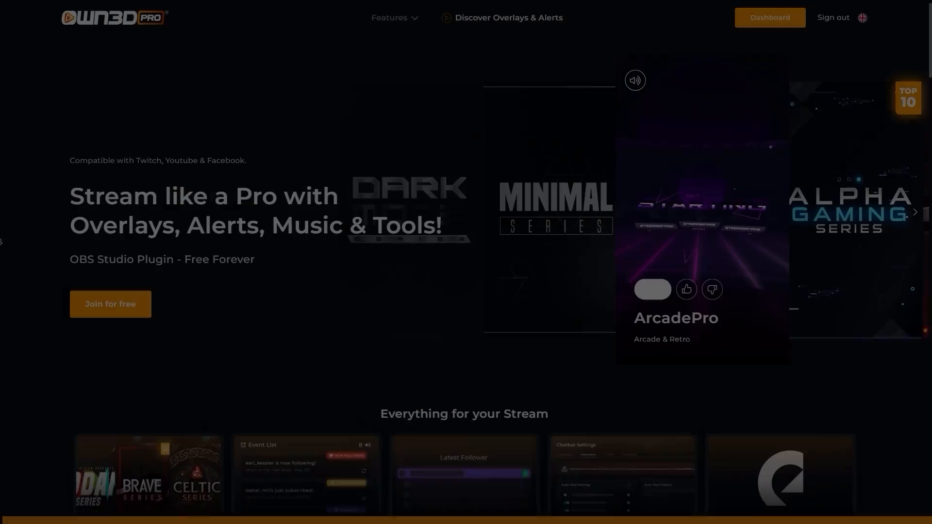
Look through the OWN3D Pro home page for its overlay collection, one-click installer and other streaming features.
scroll(1, 242, "down", 3)
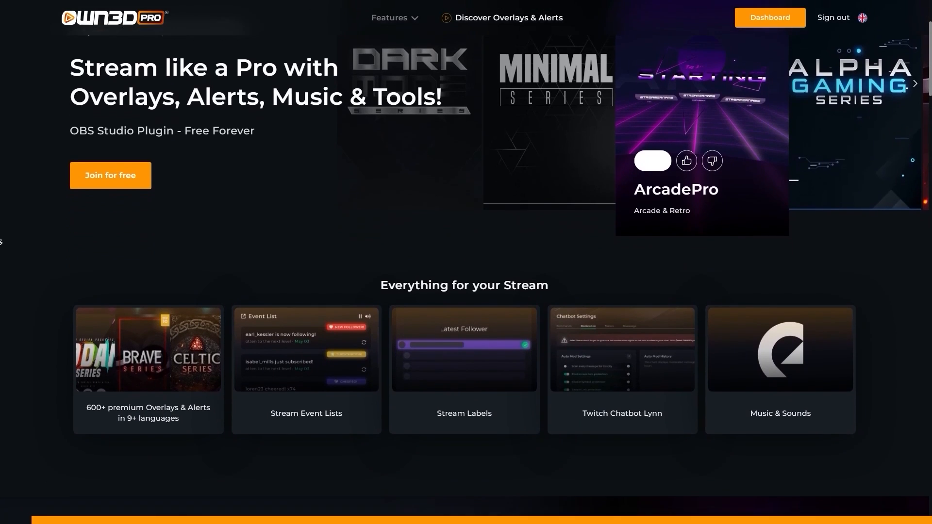
scroll(1, 241, "down", 7)
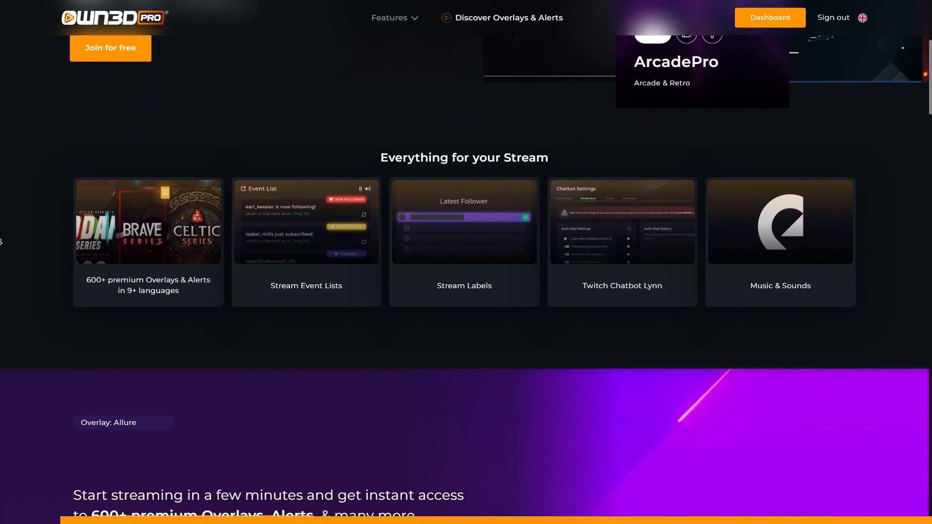
scroll(1, 242, "down", 3)
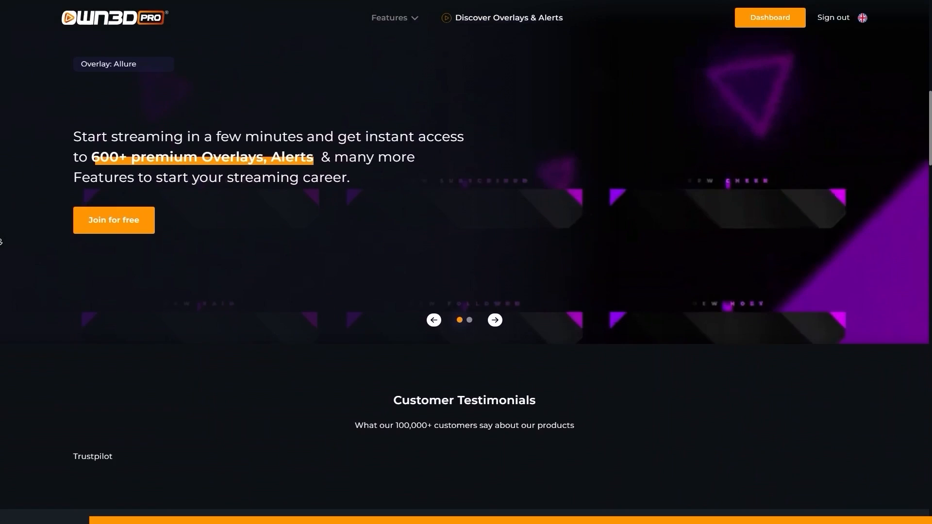
scroll(1, 241, "down", 11)
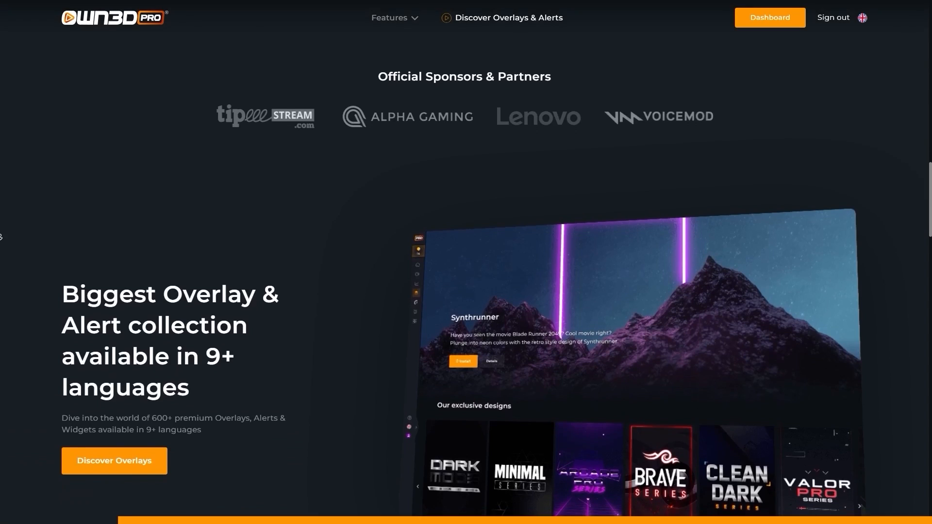
scroll(1, 236, "down", 1)
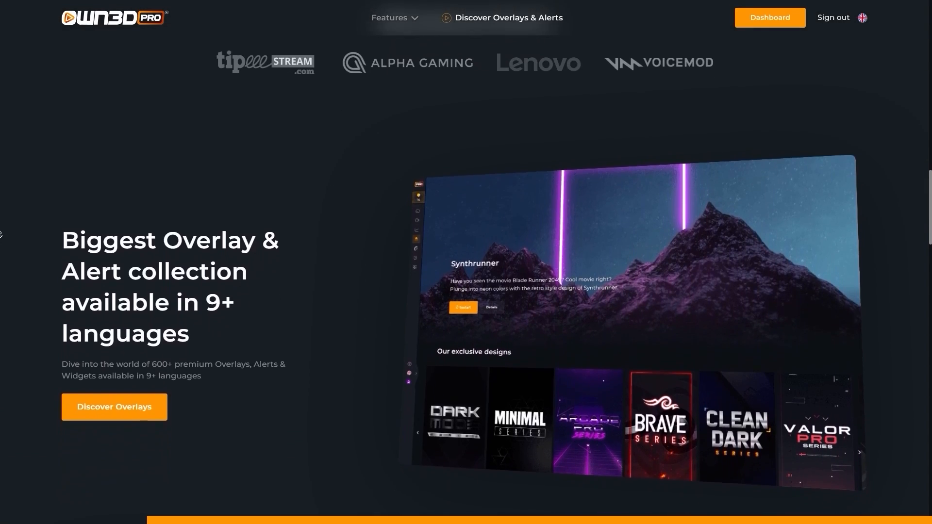
scroll(1, 235, "down", 1)
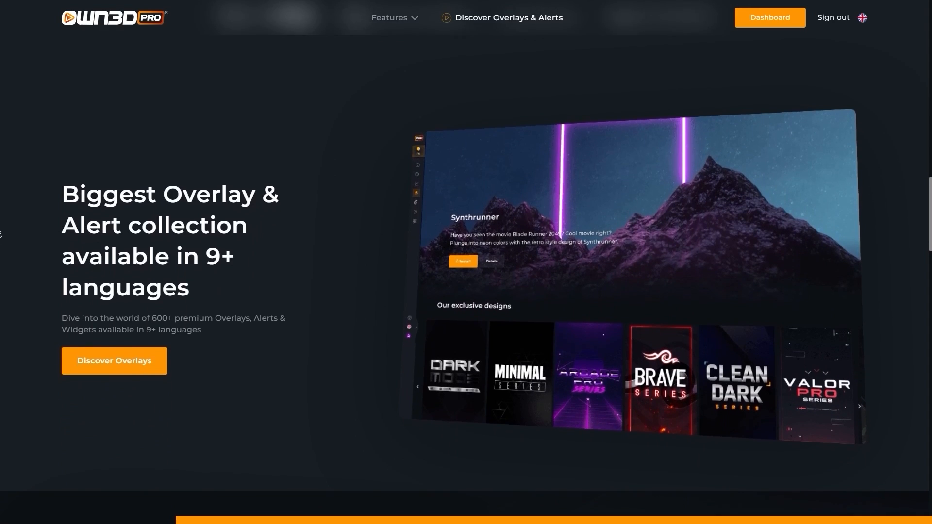
scroll(0, 235, "down", 1)
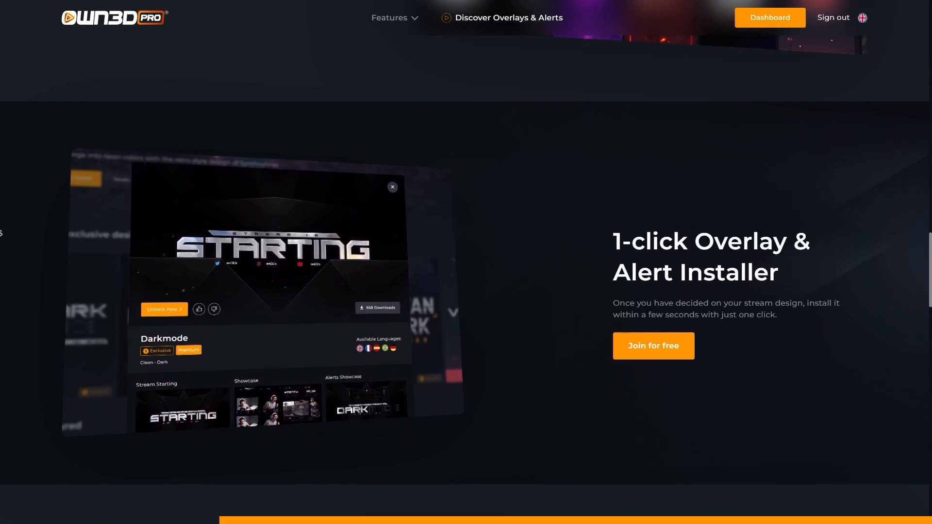
scroll(1, 234, "down", 1)
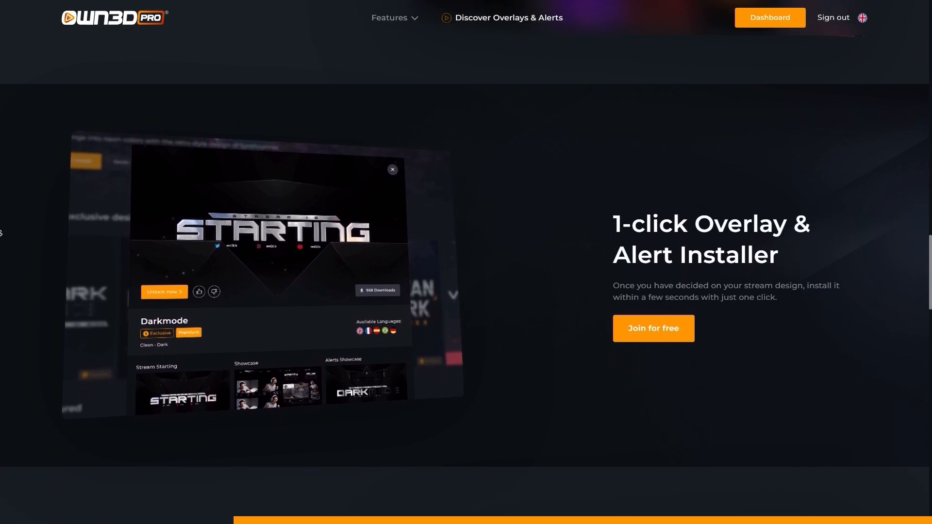
scroll(1, 233, "down", 1)
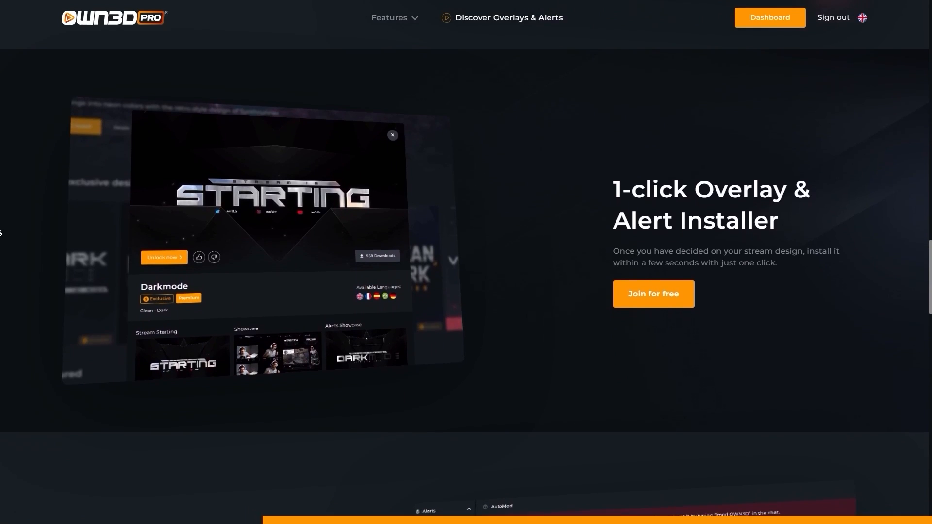
scroll(1, 233, "down", 1)
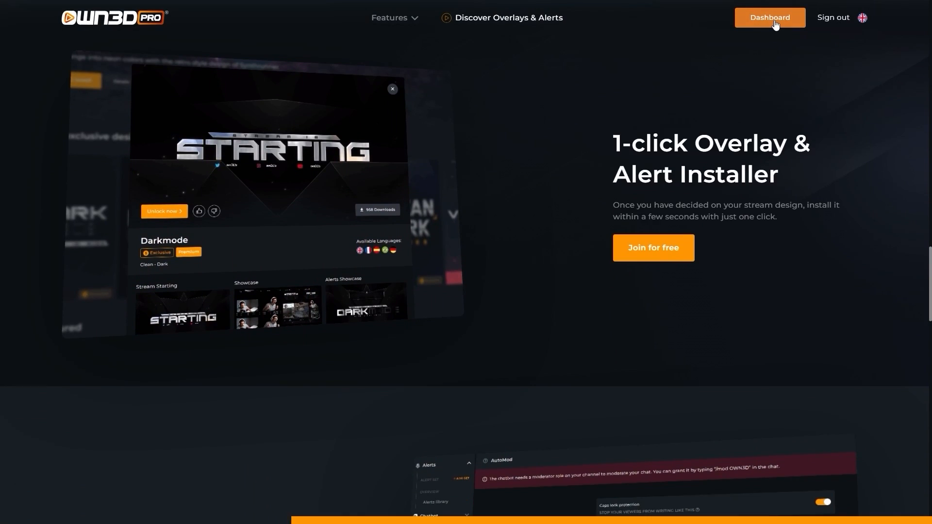
Open the OWN3D Pro dashboard and go to the Configure Alerts task in the first-tasks list.
left_click(775, 19)
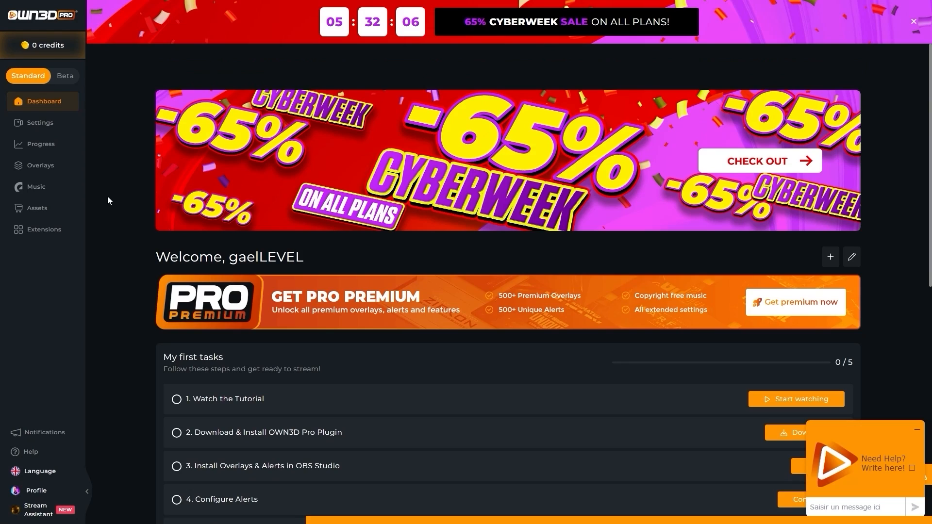
scroll(106, 196, "down", 5)
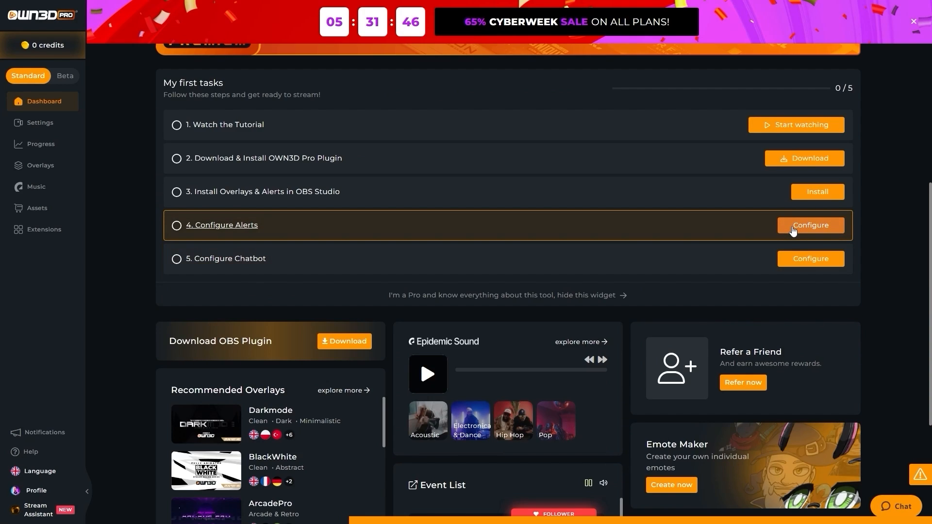
left_click(794, 227)
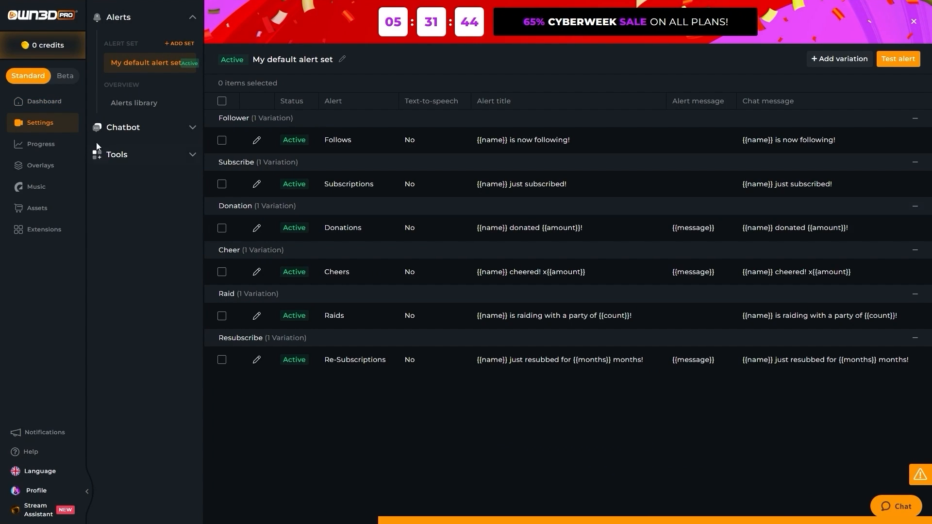
Browse the alerts library and view the details of the free Chroma alert design.
left_click(142, 108)
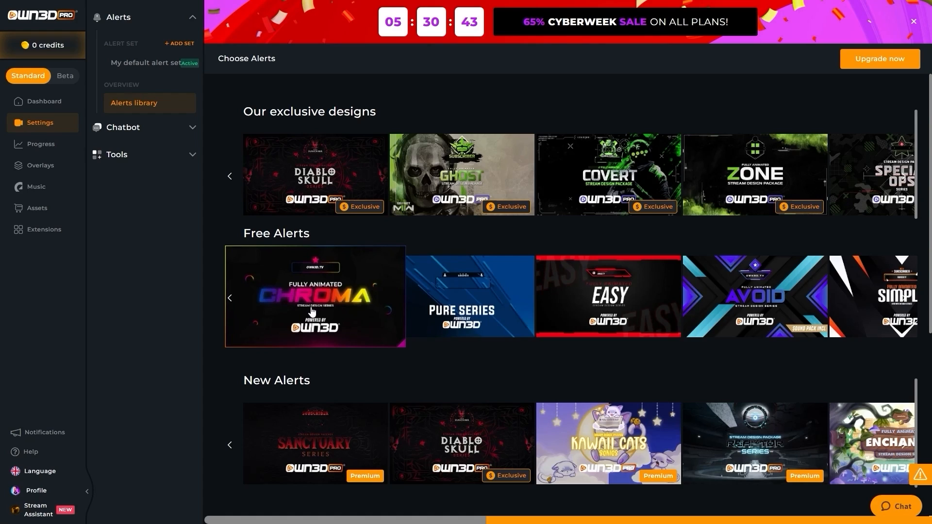
left_click(312, 311)
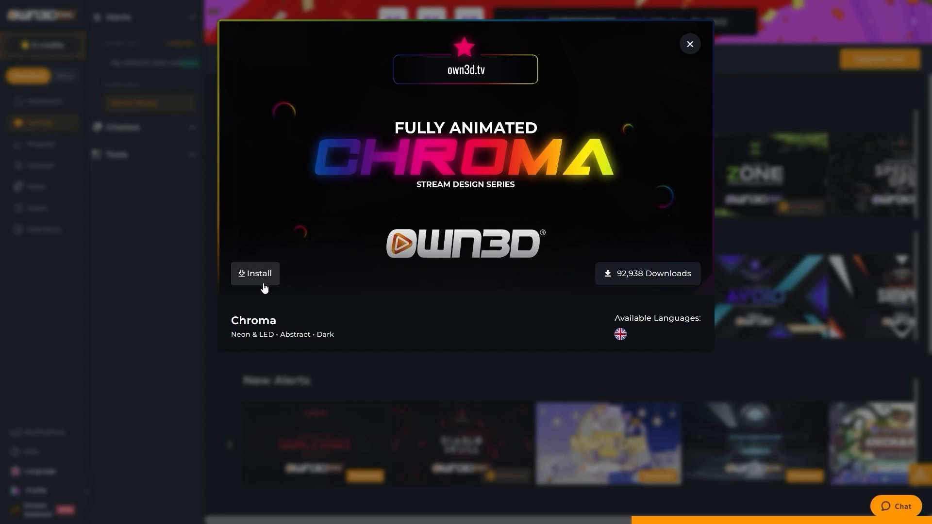
left_click(113, 243)
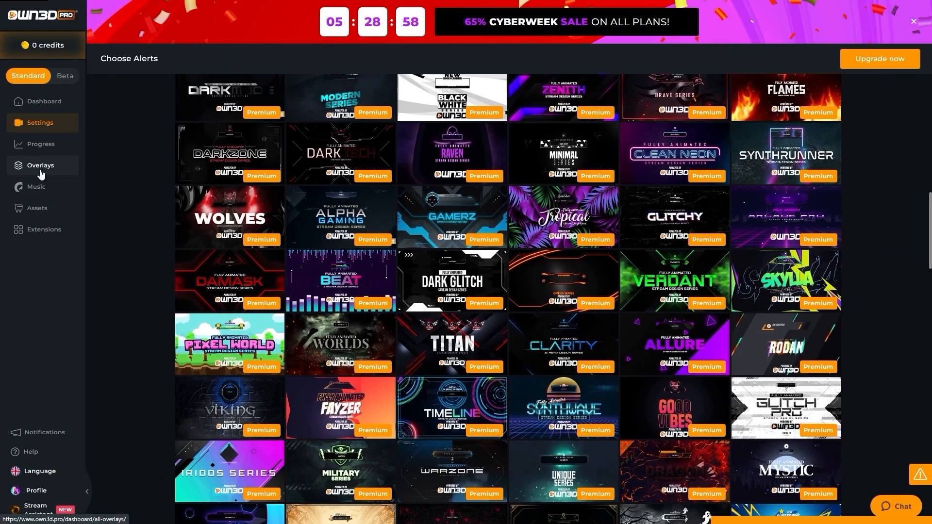
Browse the overlays library, view the Xmas design under Winter & Christmas and choose to install it.
left_click(41, 167)
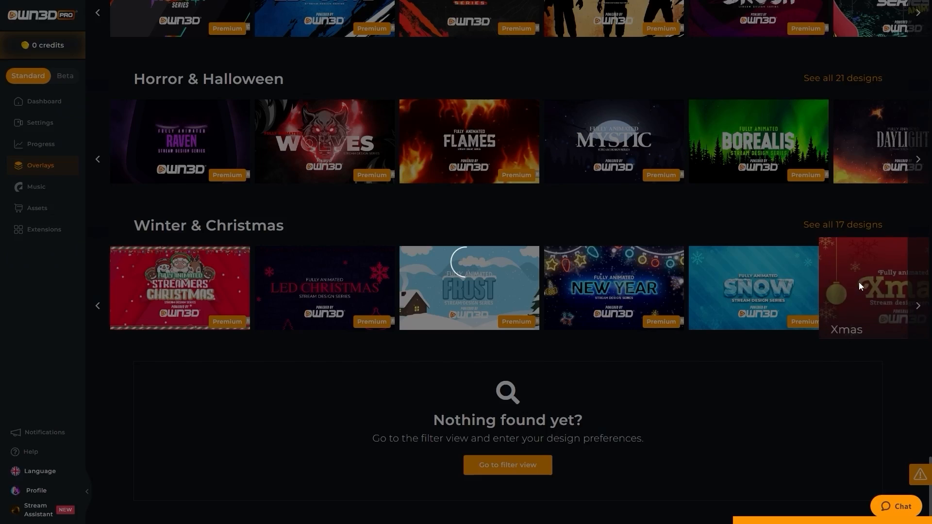
left_click(858, 282)
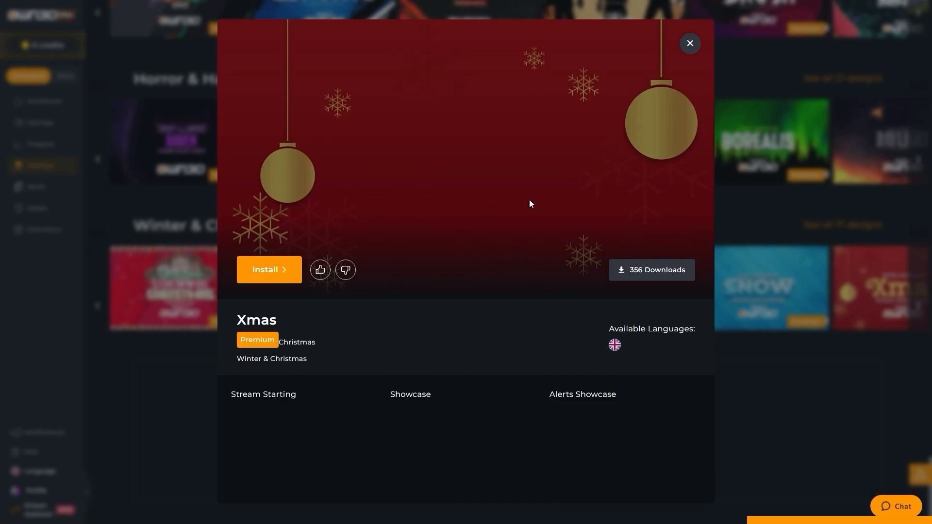
left_click(285, 272)
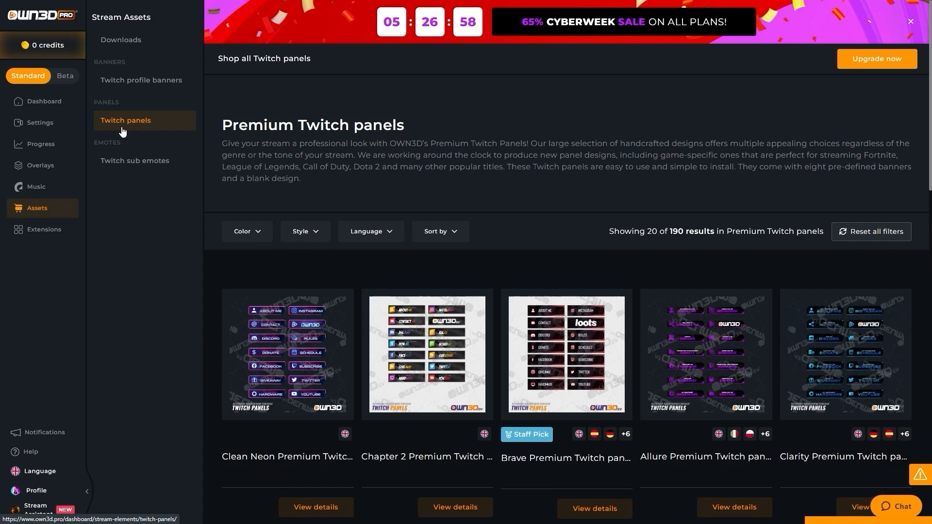
Browse the Twitch profile banners offered among the stream assets.
left_click(119, 83)
scroll(211, 189, "down", 5)
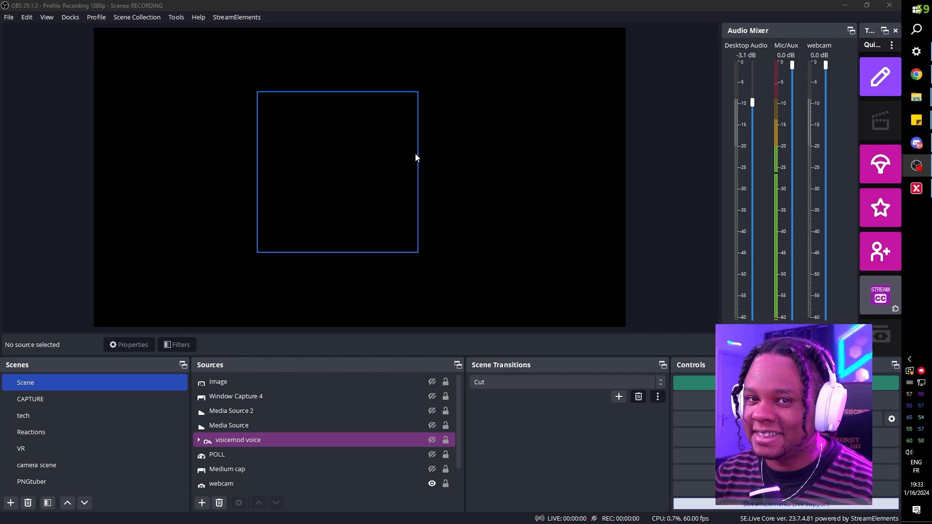
Switch to OBS Studio and add a new scene named Diagonal.
left_click(11, 503)
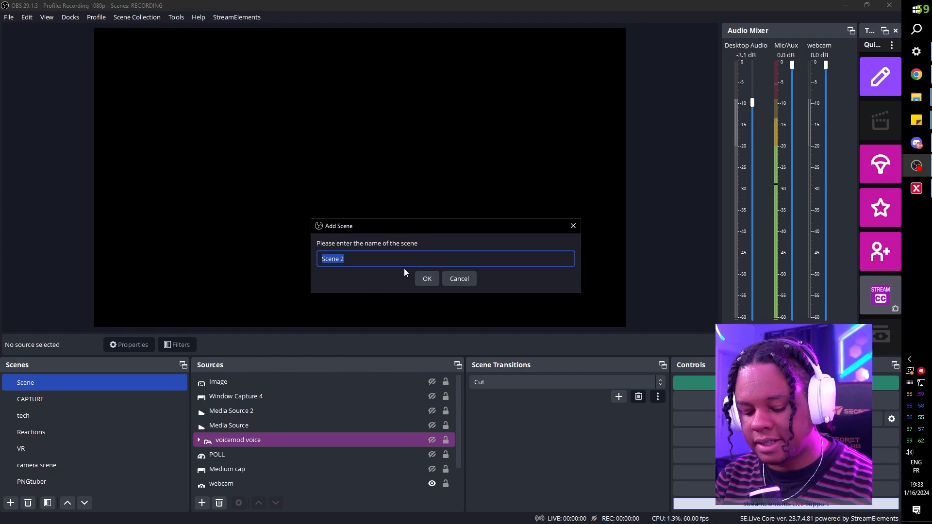
type("Diagonal")
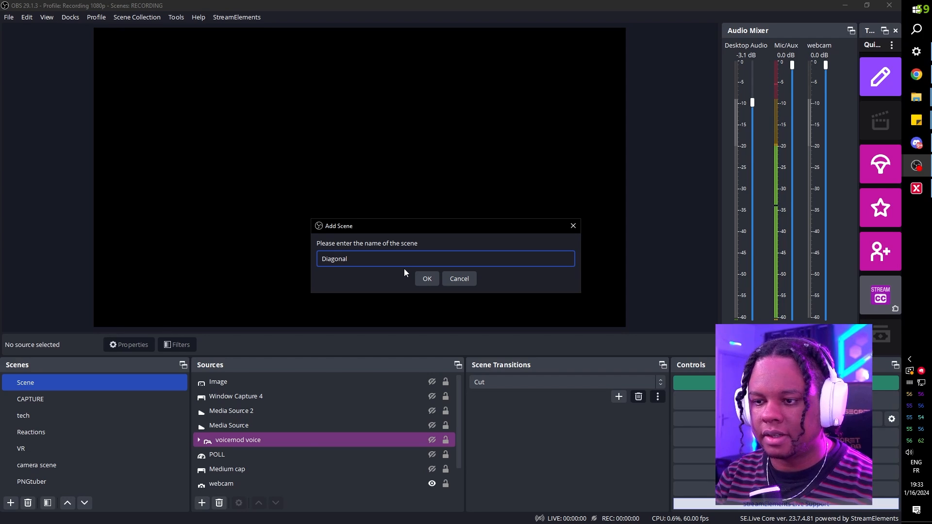
key("Return")
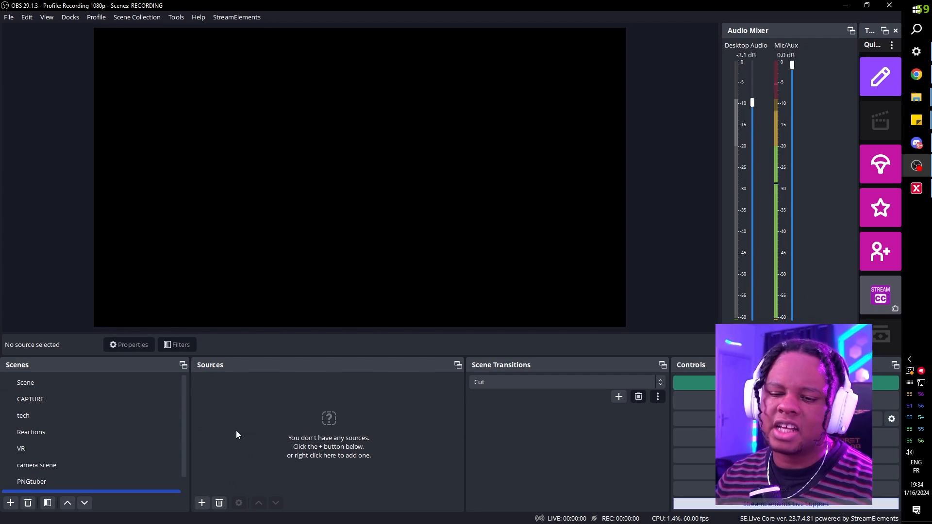
Add a new visible color source named white to the Diagonal scene.
left_click(202, 503)
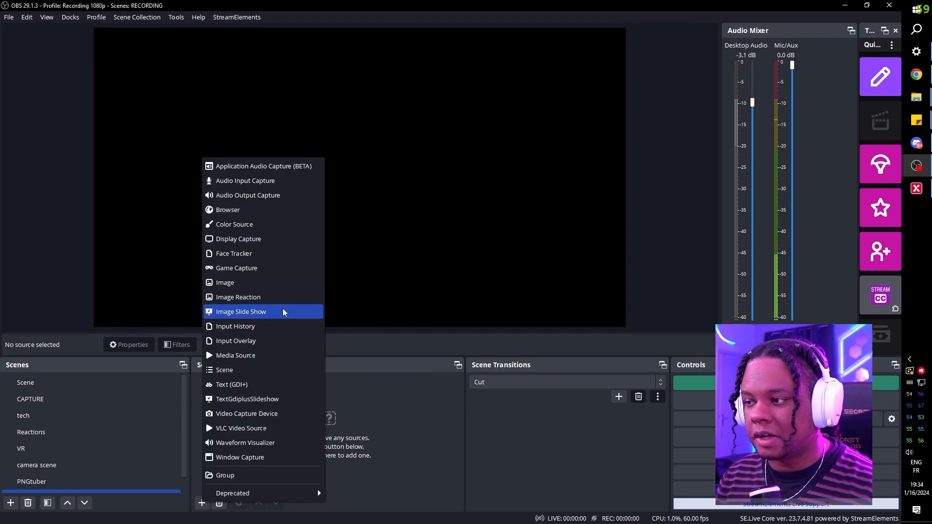
left_click(244, 224)
type("white")
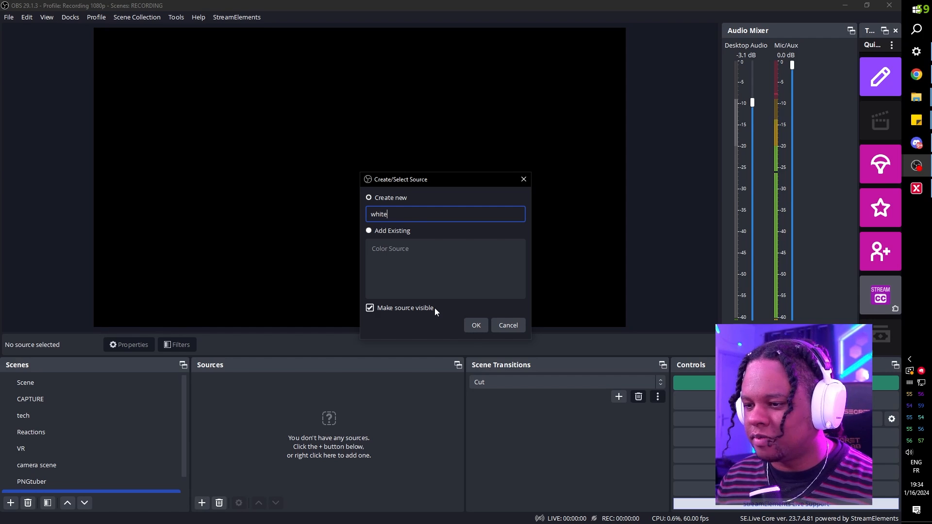
left_click(476, 325)
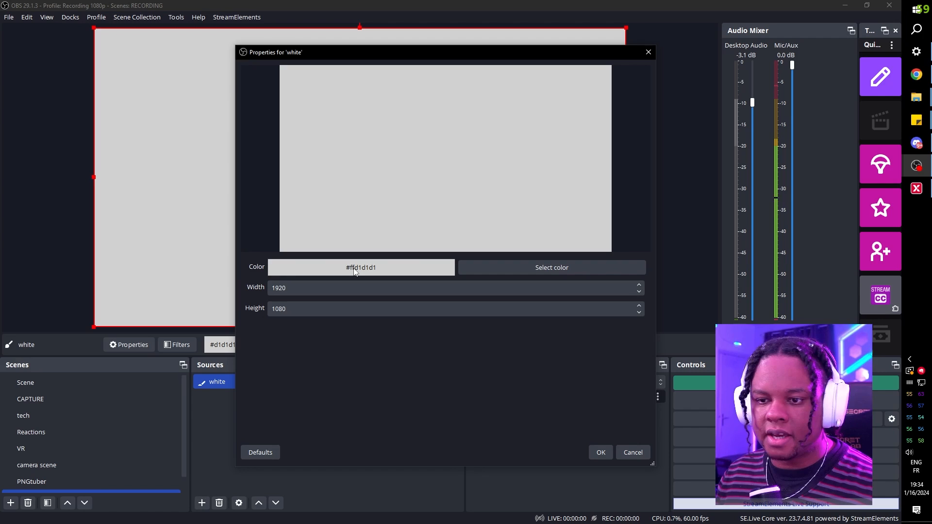
Set the white source's color to #f5f5f5 and its height to 1920.
left_click(484, 267)
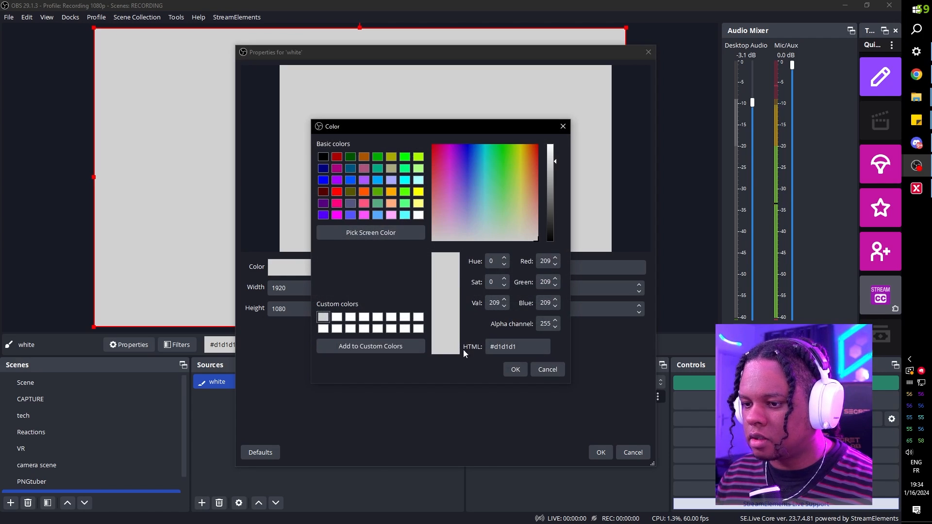
left_click_drag(556, 167, 557, 151)
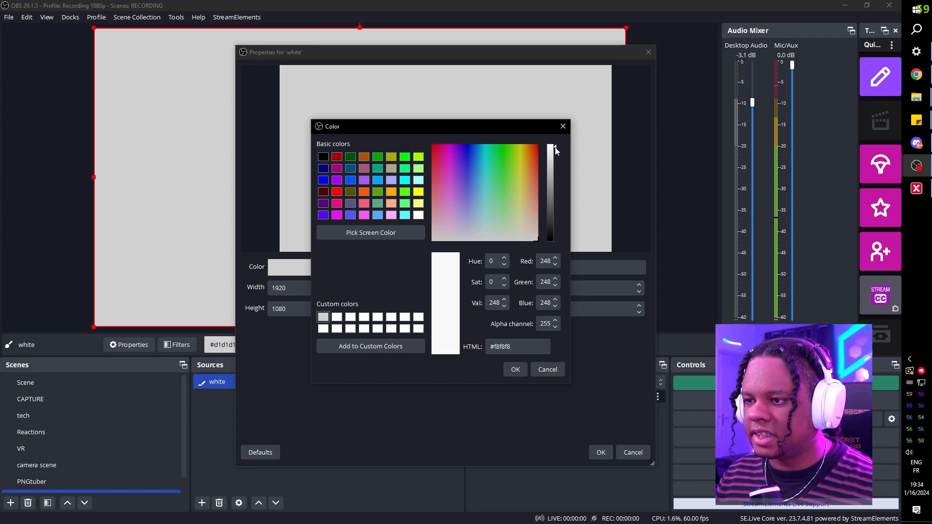
left_click(515, 369)
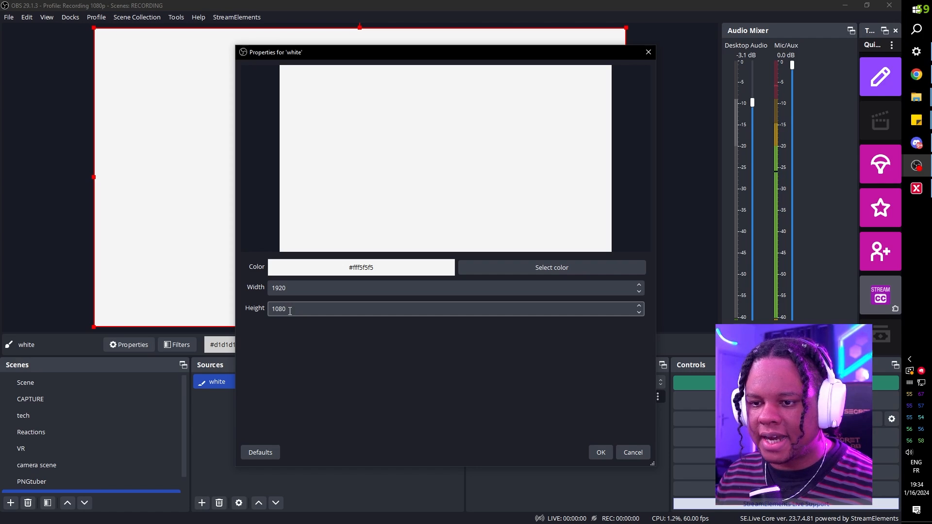
double_click(291, 310)
type("1920")
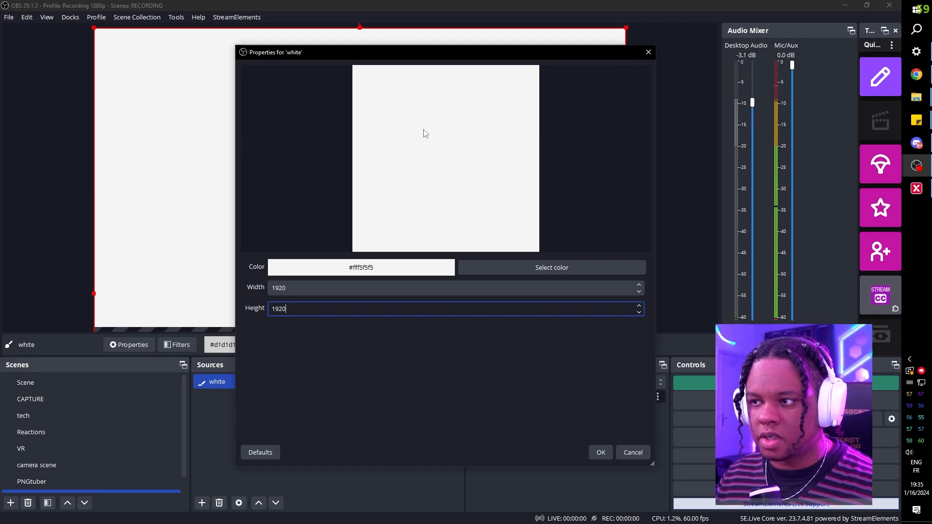
left_click(601, 457)
Open the white source's transform settings and set its positional alignment to Center.
key("ctrl+e")
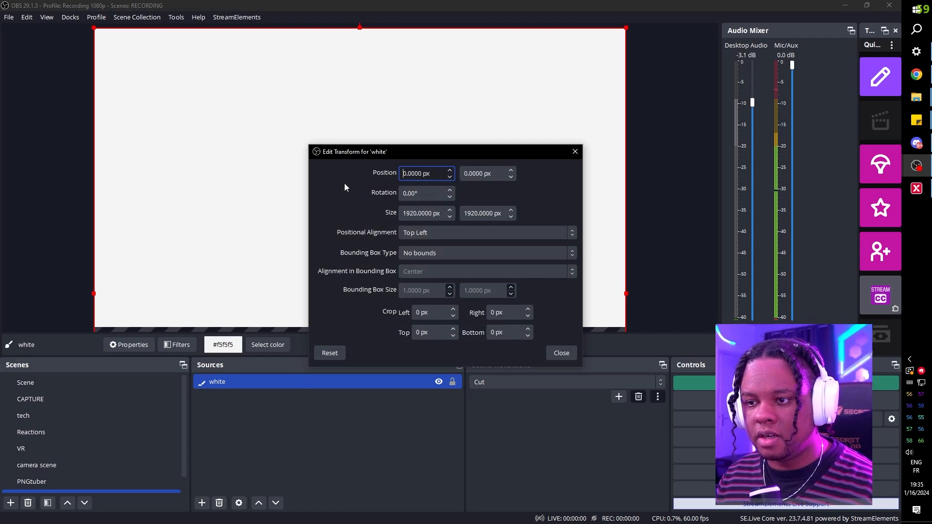
left_click(450, 190)
left_click(450, 190)
scroll(452, 194, "up", 13)
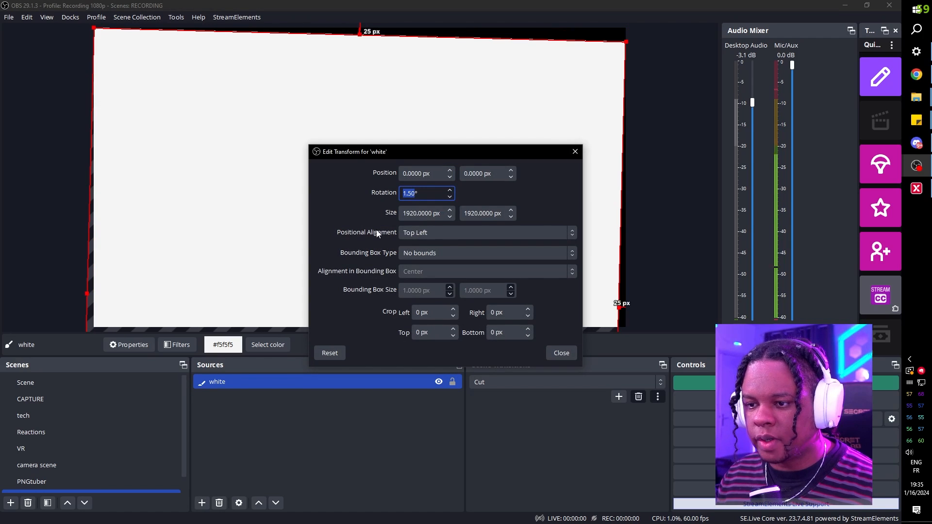
left_click(476, 232)
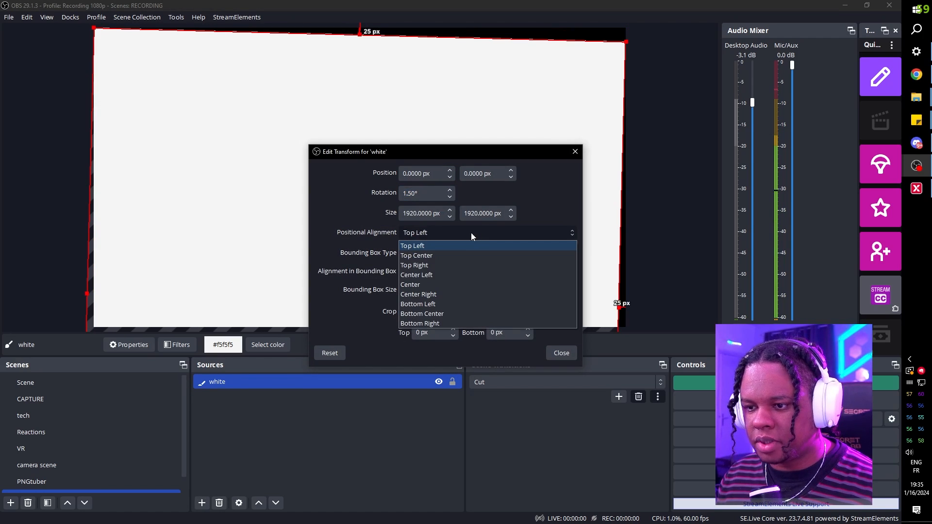
left_click(455, 286)
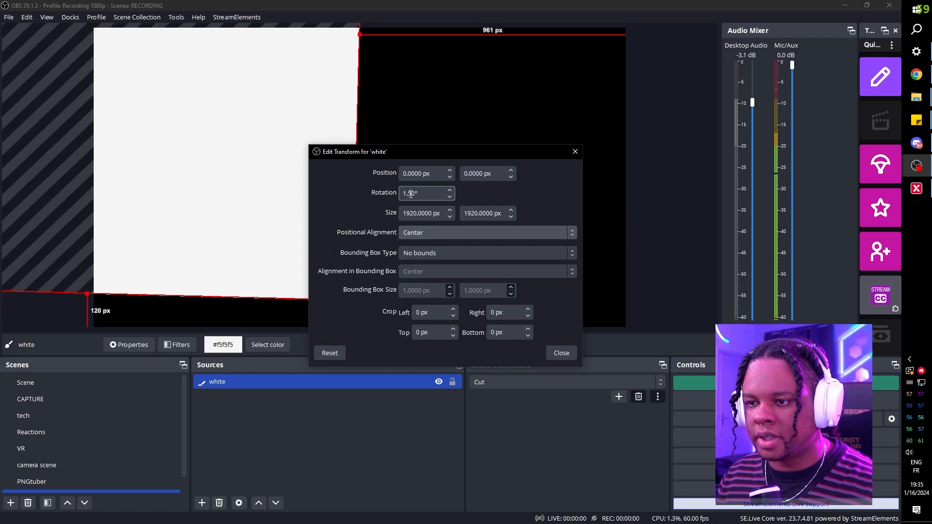
Set the white source's rotation to 30 degrees and close its transform settings.
scroll(451, 195, "up", 10)
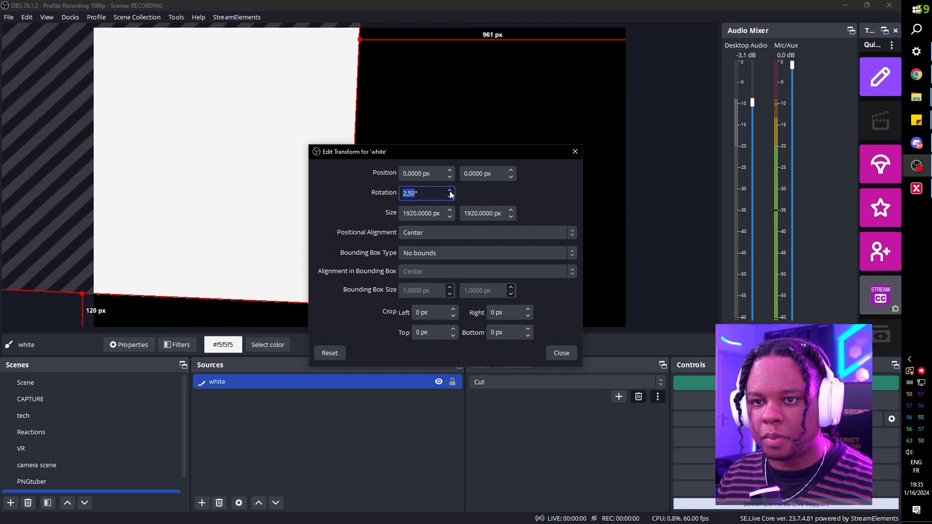
scroll(451, 195, "up", 4)
type("15")
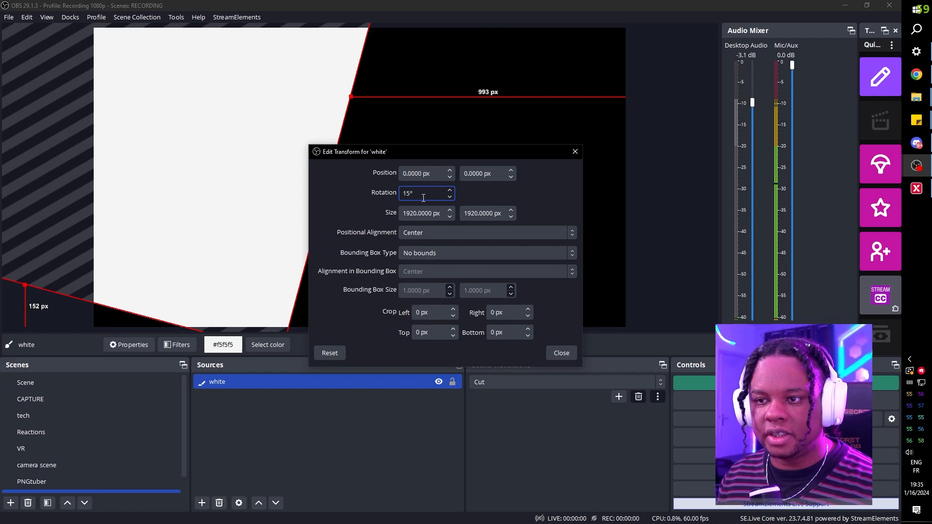
type("30")
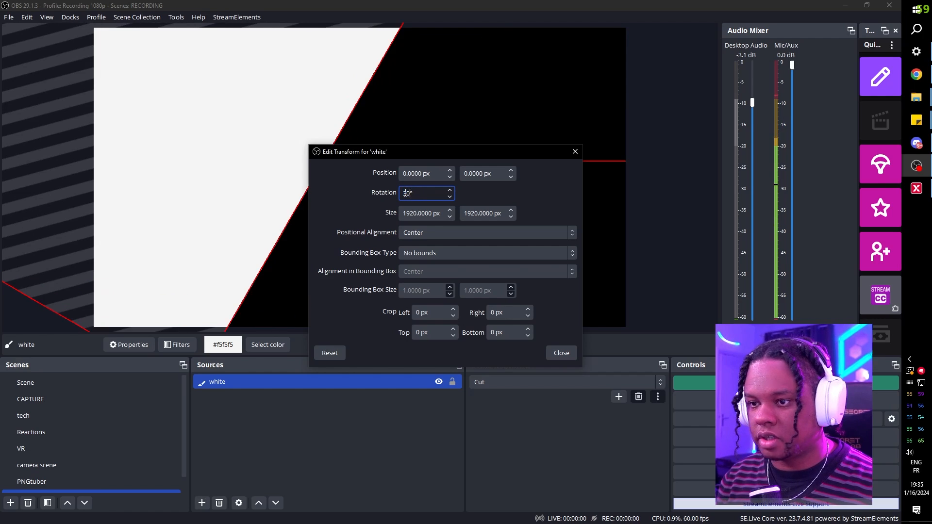
left_click(561, 354)
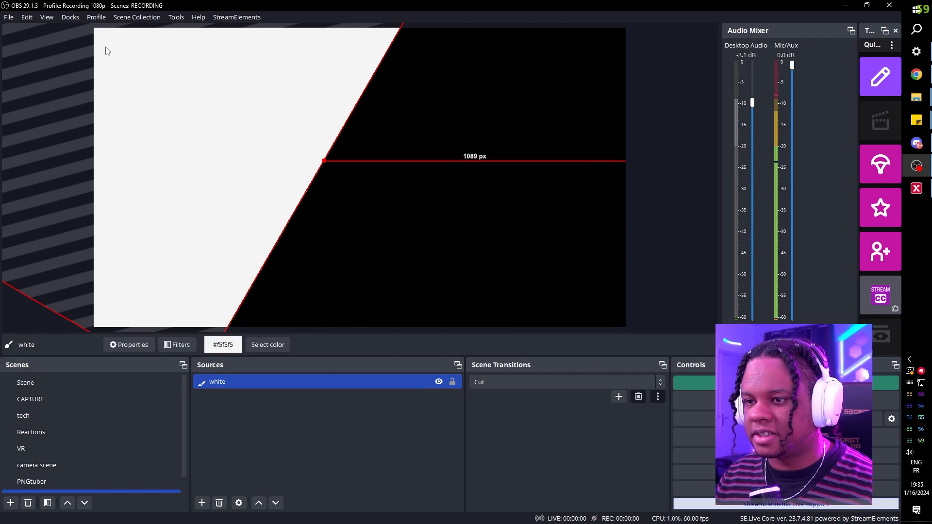
Enlarge the rotated white source and place it so its slanted edge crosses the canvas, about 890 px from the canvas's right side.
left_click_drag(107, 51, 91, 48)
left_click_drag(259, 148, 536, 293)
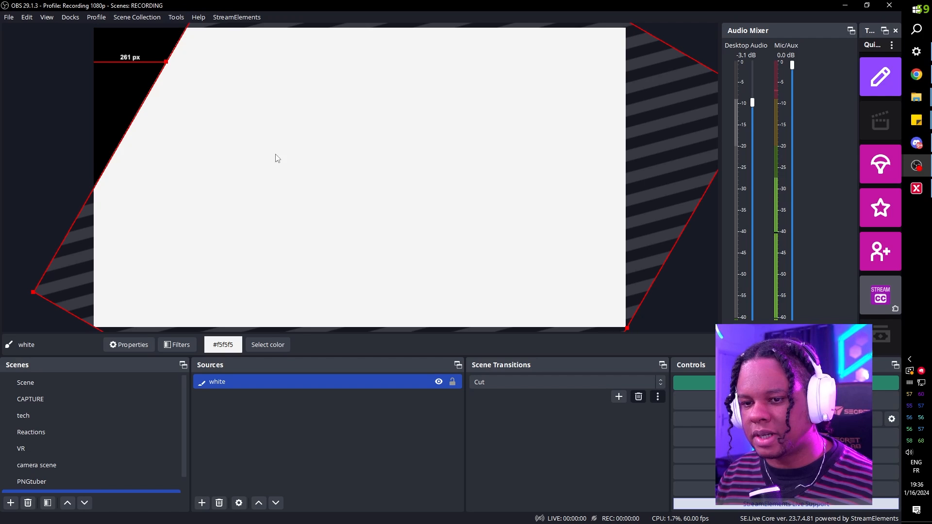
left_click_drag(444, 129, 332, 151)
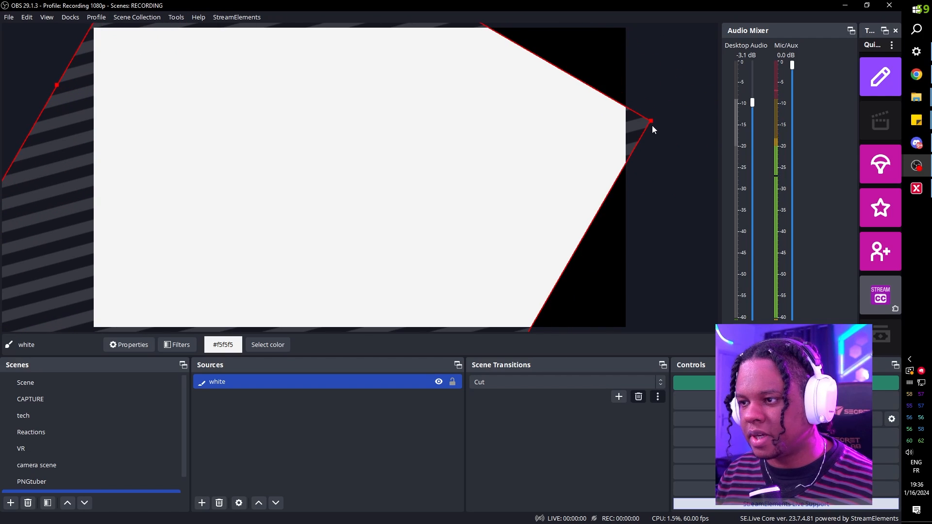
left_click_drag(652, 126, 328, 360)
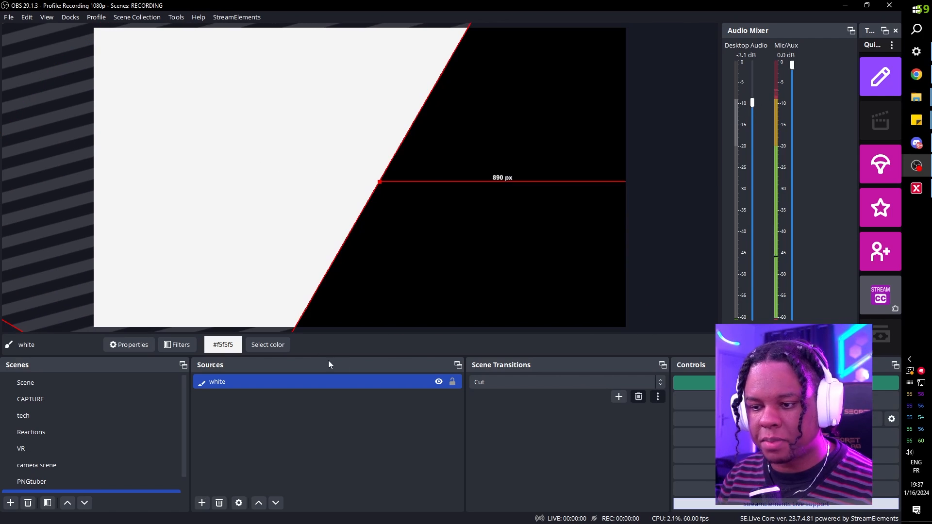
Create an independent duplicate of the white source in the Diagonal scene.
right_click(303, 383)
left_click(333, 61)
right_click(336, 406)
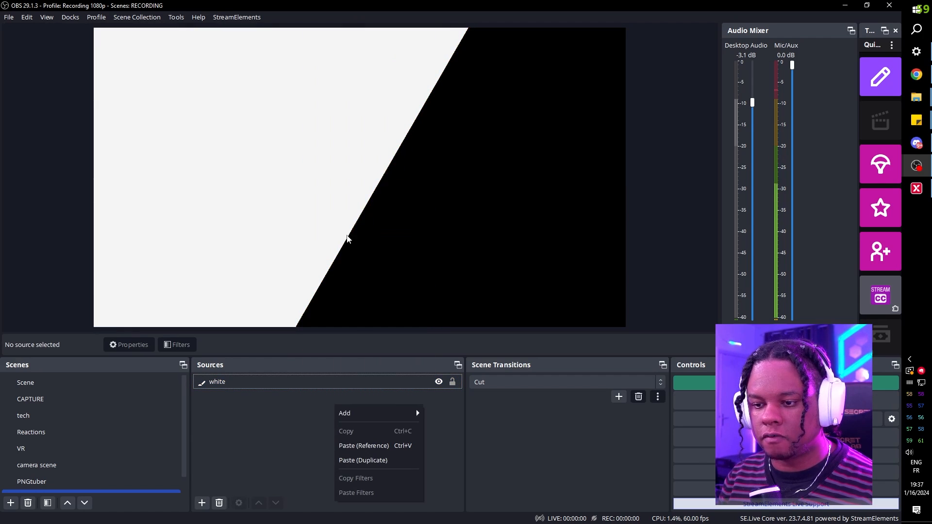
left_click(369, 461)
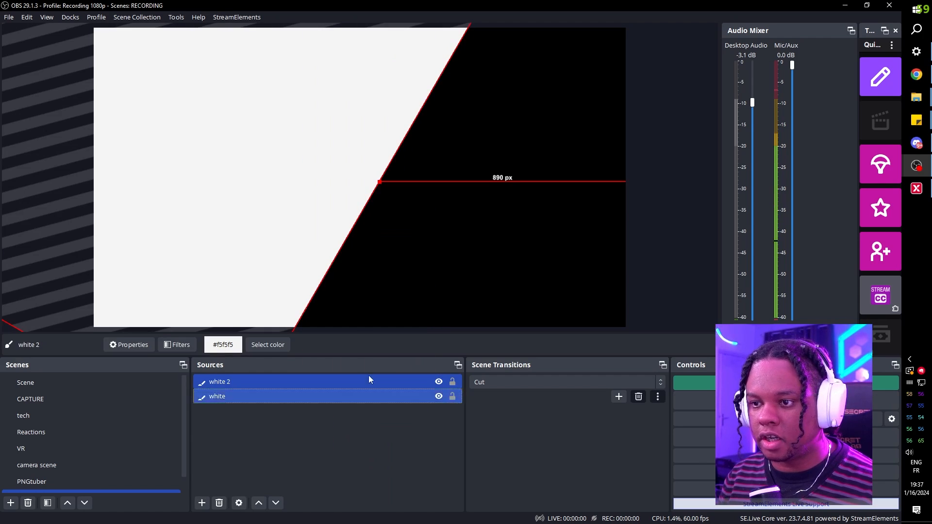
Shift the duplicate leftward to expose a white diagonal stripe and recolor it dark red.
left_click_drag(301, 202, 268, 194)
left_click(267, 345)
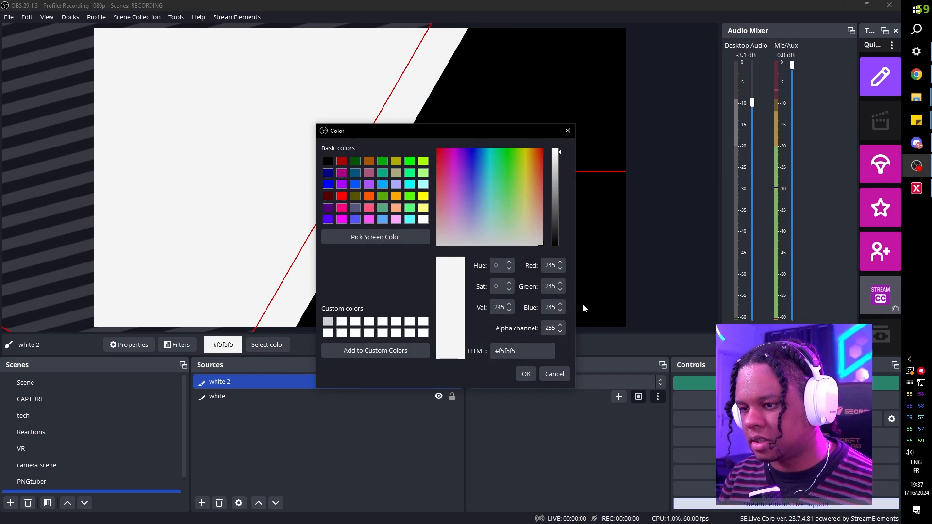
left_click_drag(442, 211, 445, 150)
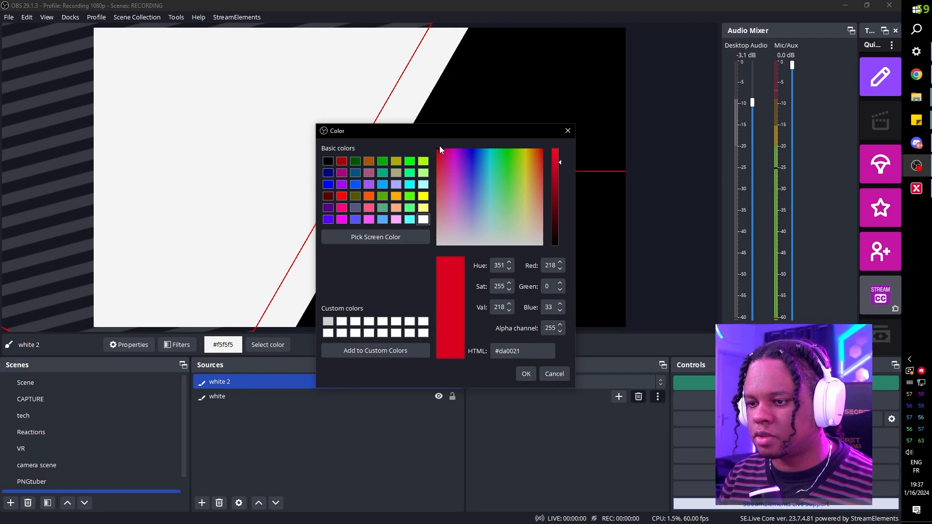
Create an independent duplicate of the red source in color #0f0f0f, offset leftward to leave a red diagonal stripe beside the white one.
right_click(262, 383)
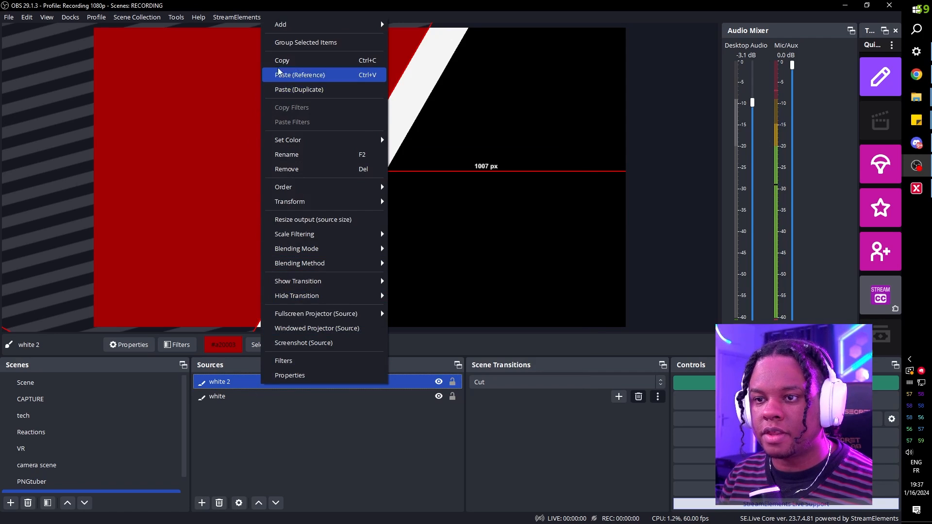
left_click(286, 60)
right_click(280, 415)
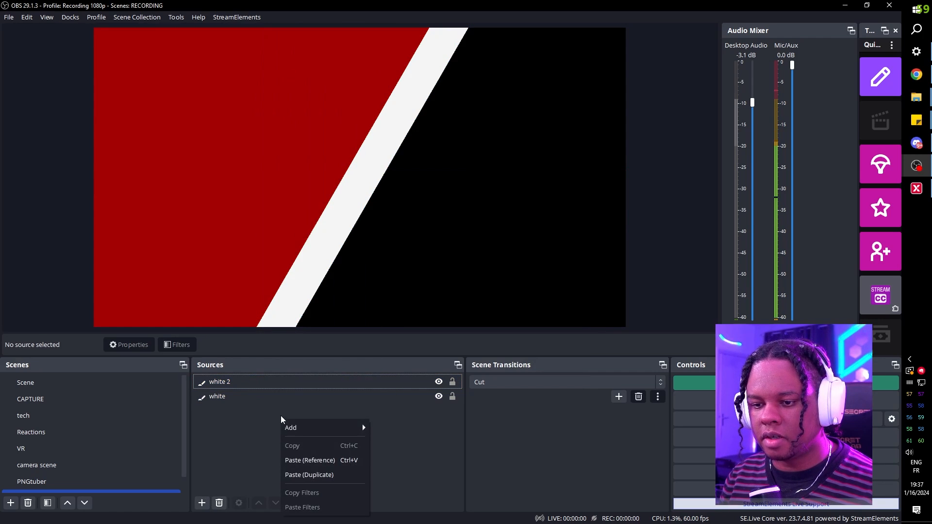
left_click(313, 476)
left_click_drag(285, 211, 246, 203)
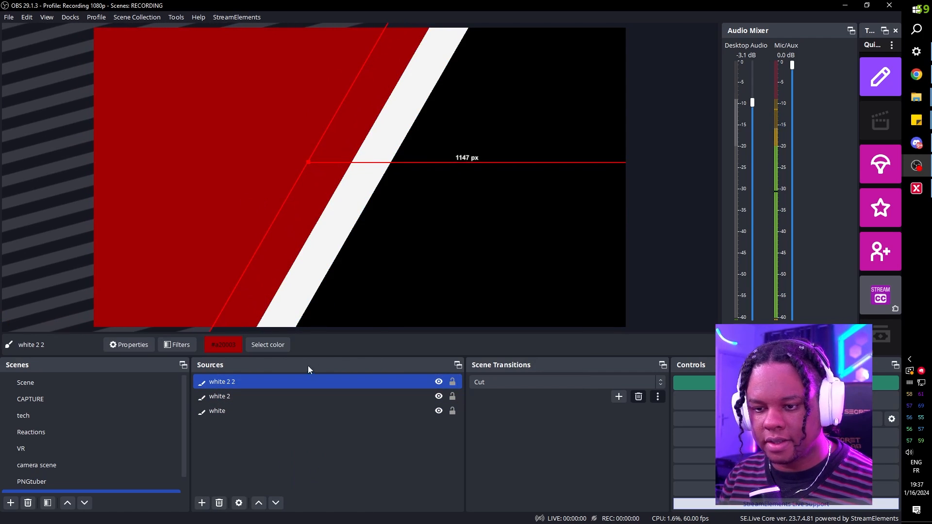
double_click(216, 383)
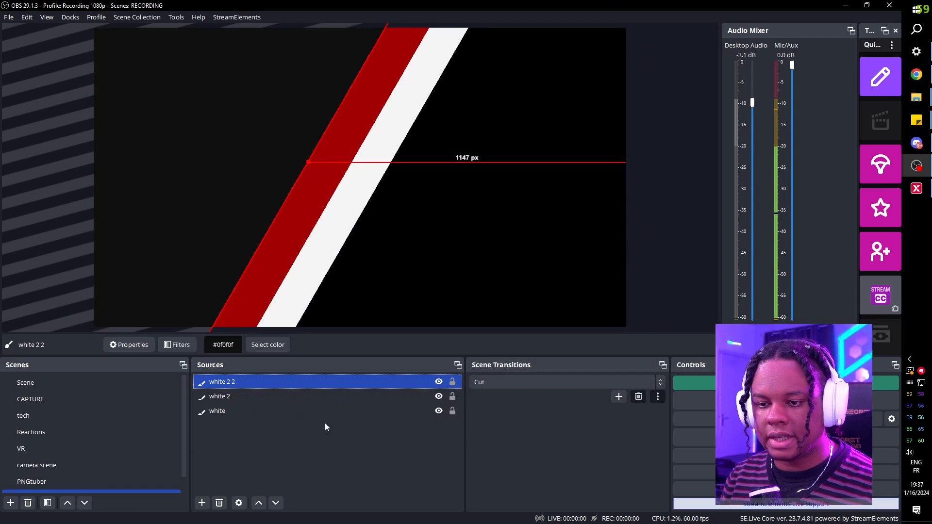
Rename the #0f0f0f color source to grey and the dark red one to red.
key("F2")
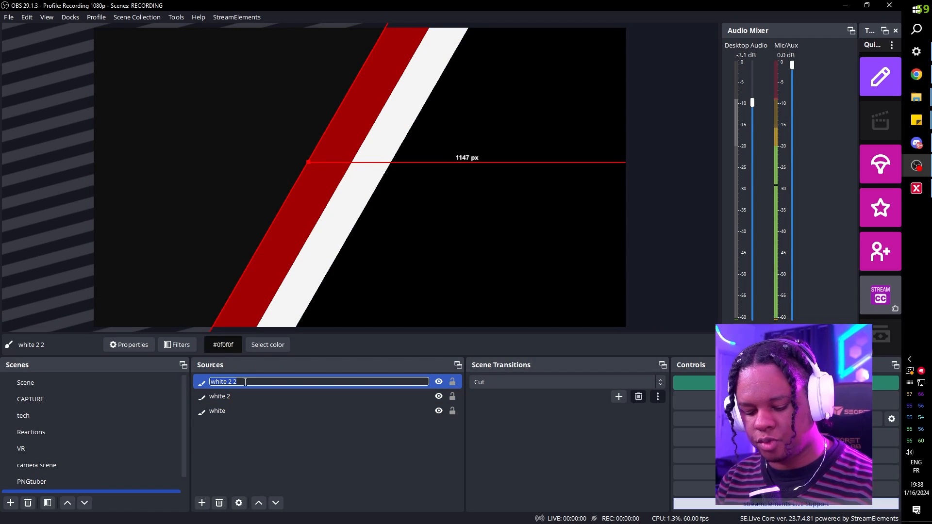
key("Return")
left_click(222, 397)
key("F2")
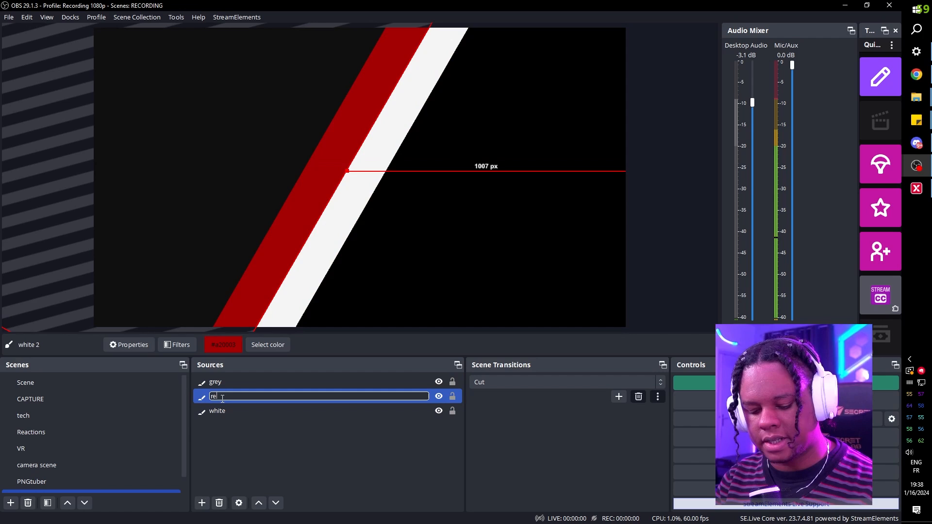
type("red")
key("Return")
left_click(261, 458)
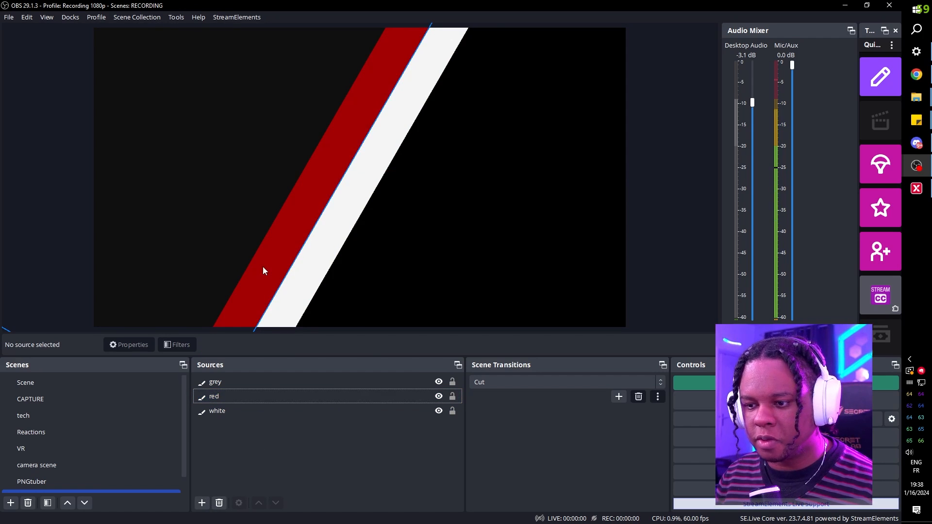
Hide the grey and red sources and move the white source completely off the canvas past its upper-left corner.
left_click(438, 383)
left_click(439, 397)
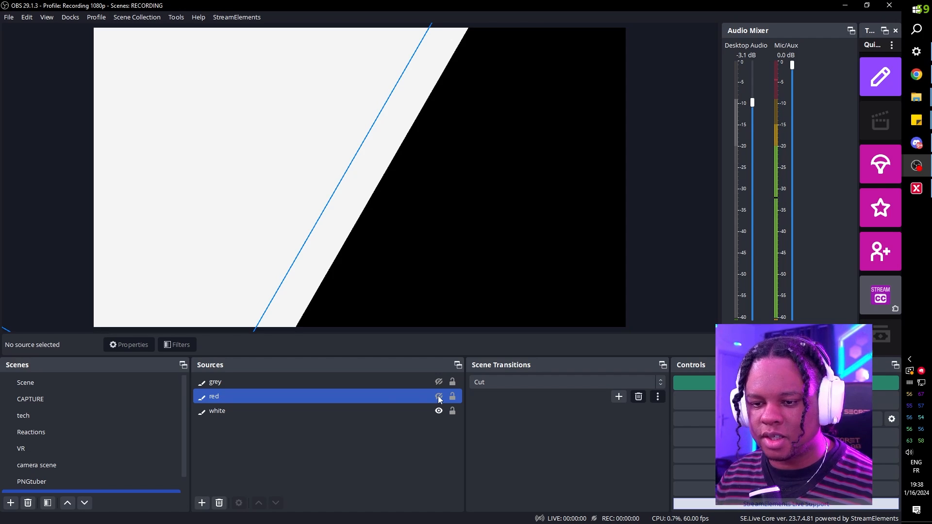
left_click(351, 411)
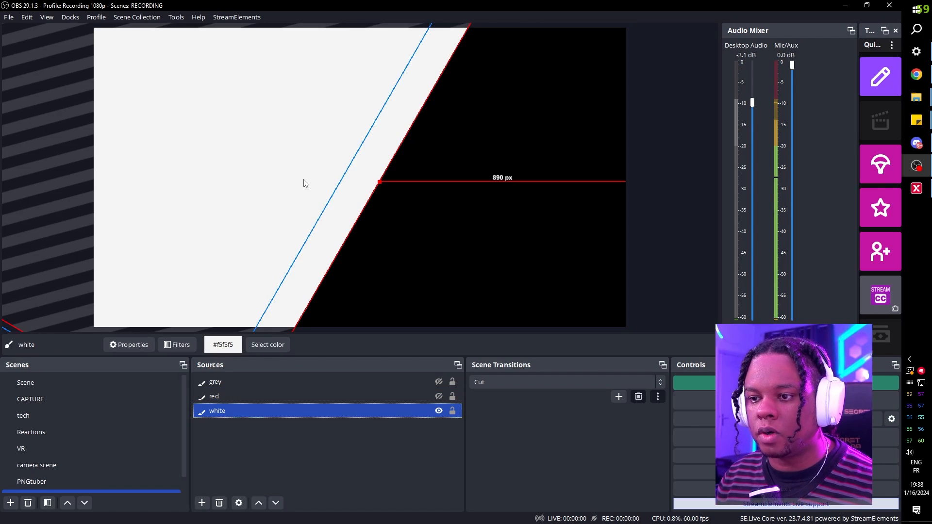
left_click_drag(351, 214, 214, 121)
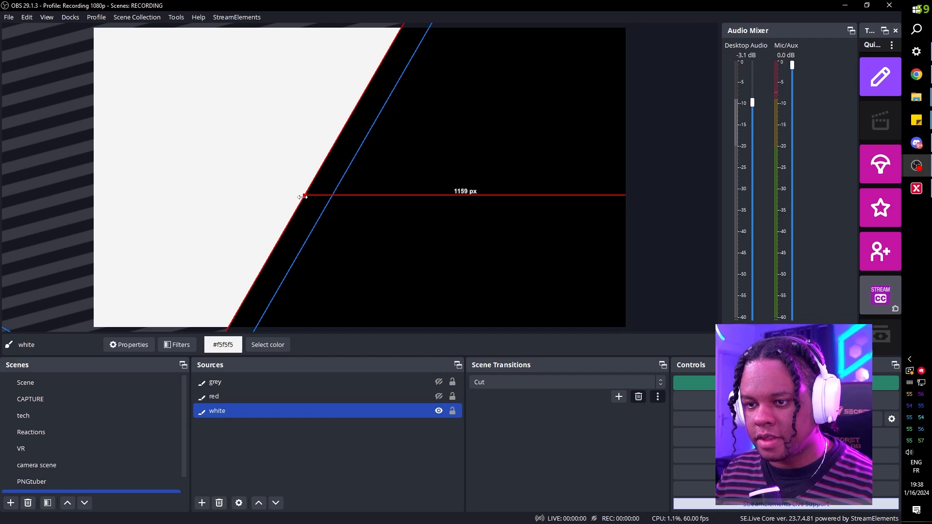
left_click_drag(280, 206, 71, 40)
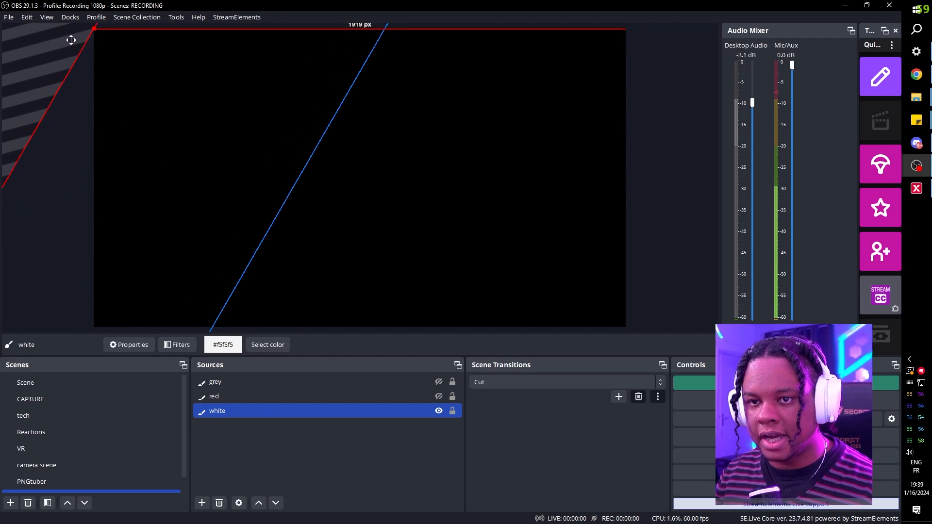
Add a Move Source filter named W1 to the Diagonal scene, using the white source and its current off-canvas transform.
scroll(52, 482, "down", 1)
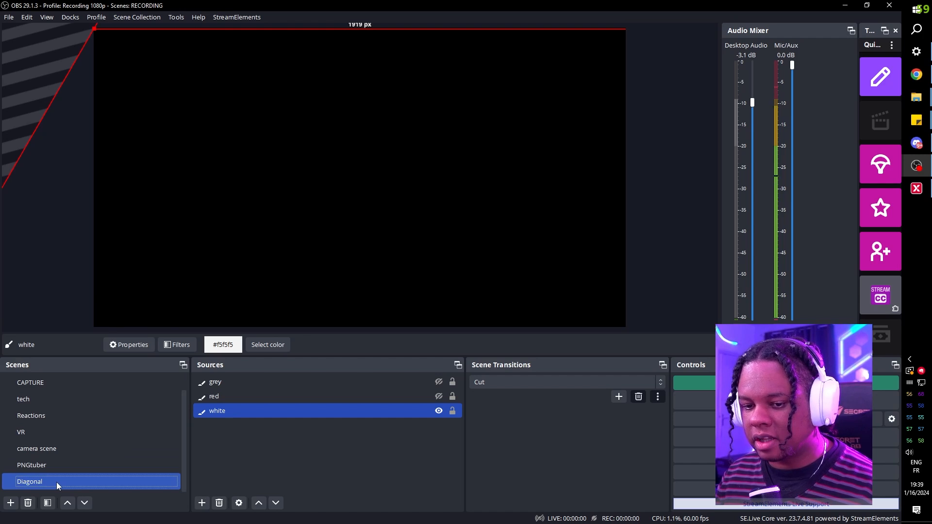
right_click(57, 482)
left_click(93, 426)
left_click(250, 426)
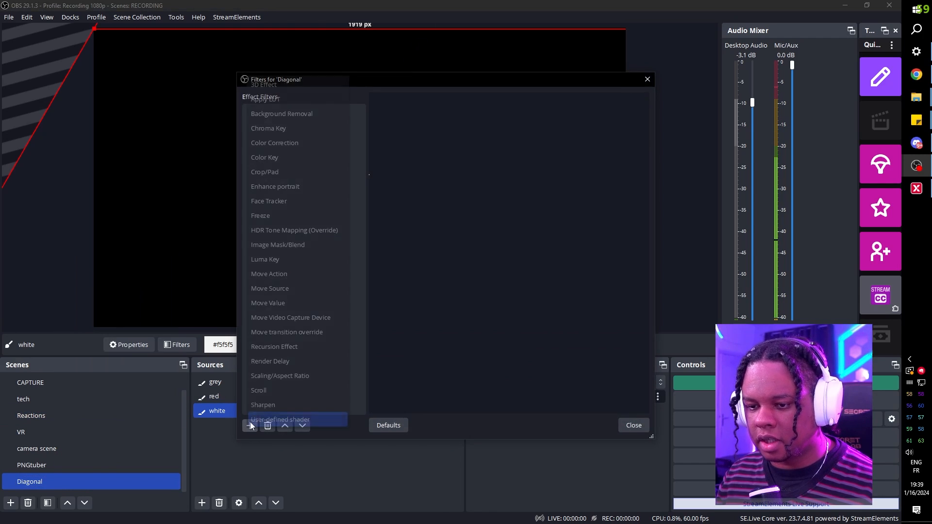
left_click(270, 289)
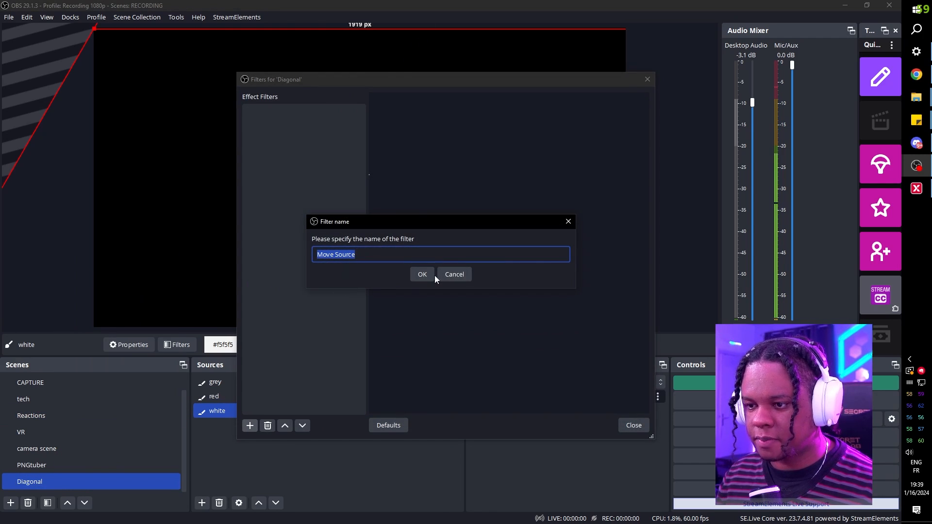
type("W1")
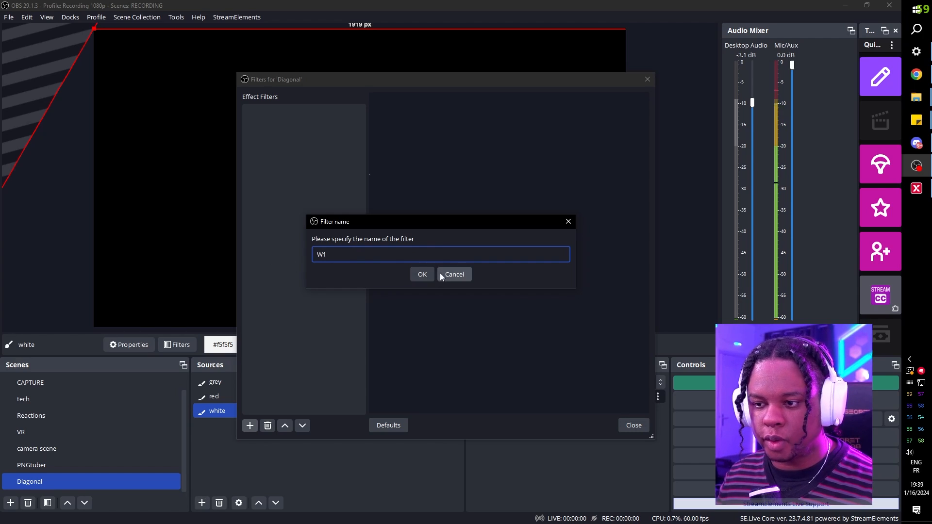
left_click(423, 274)
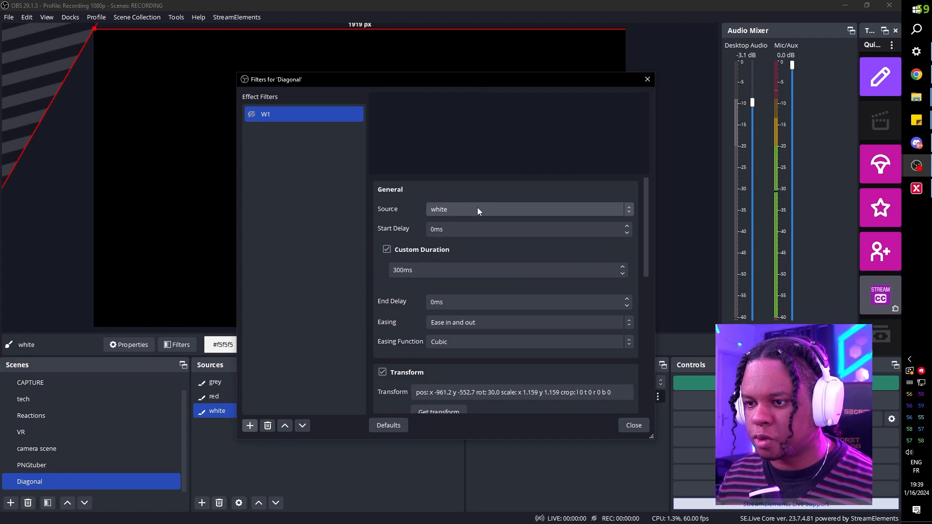
scroll(381, 306, "down", 3)
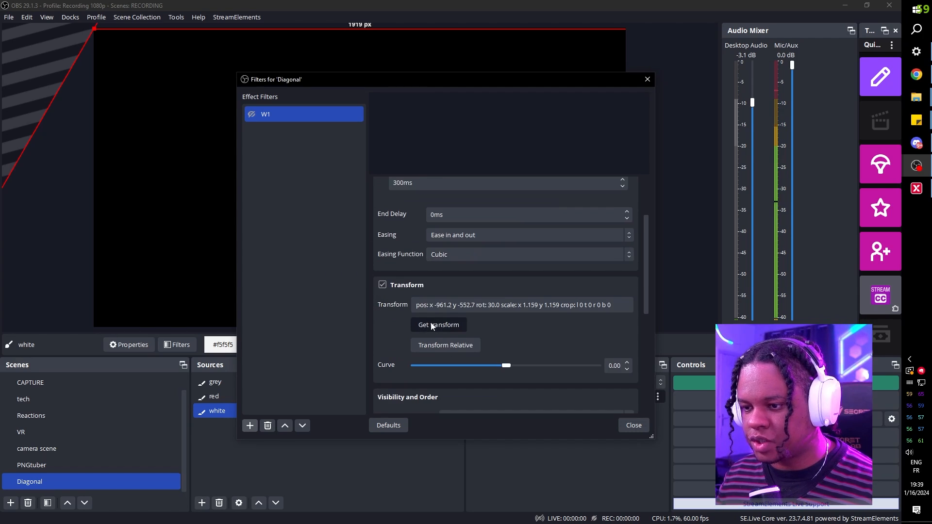
Duplicate the W1 filter and name the copy W2.
right_click(279, 116)
left_click(298, 142)
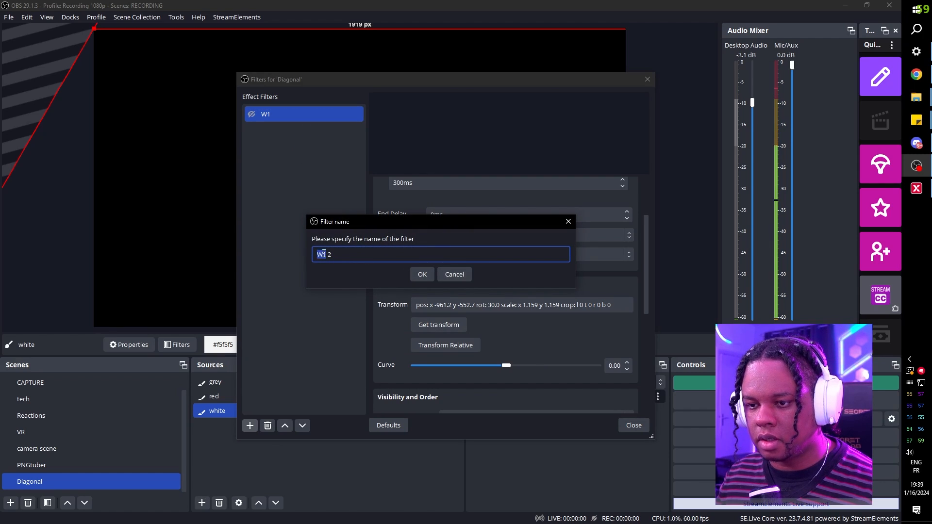
Move the filters window aside and position the white source so it covers the whole canvas.
left_click_drag(277, 80, 707, 113)
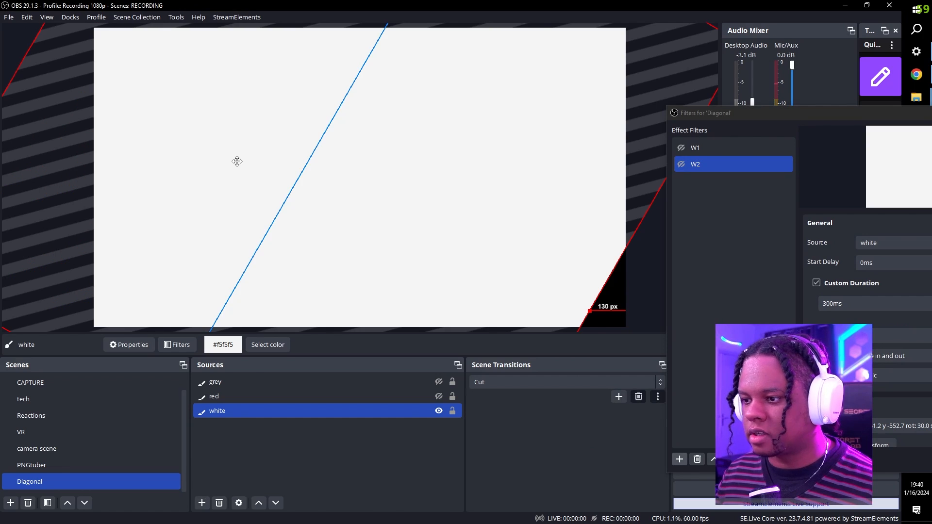
left_click_drag(237, 161, 267, 175)
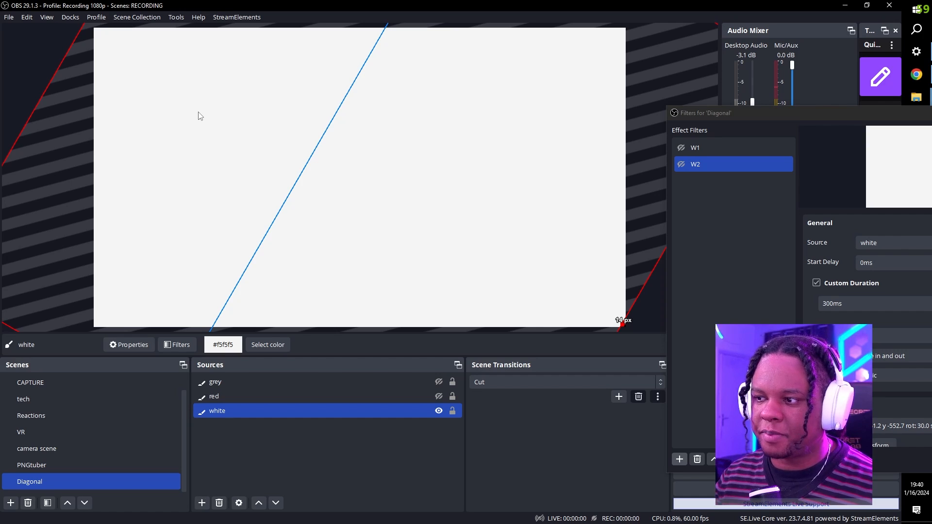
Move the white source completely off the canvas past its lower-right corner and store that transform in the W2 filter.
left_click_drag(91, 46, 616, 310)
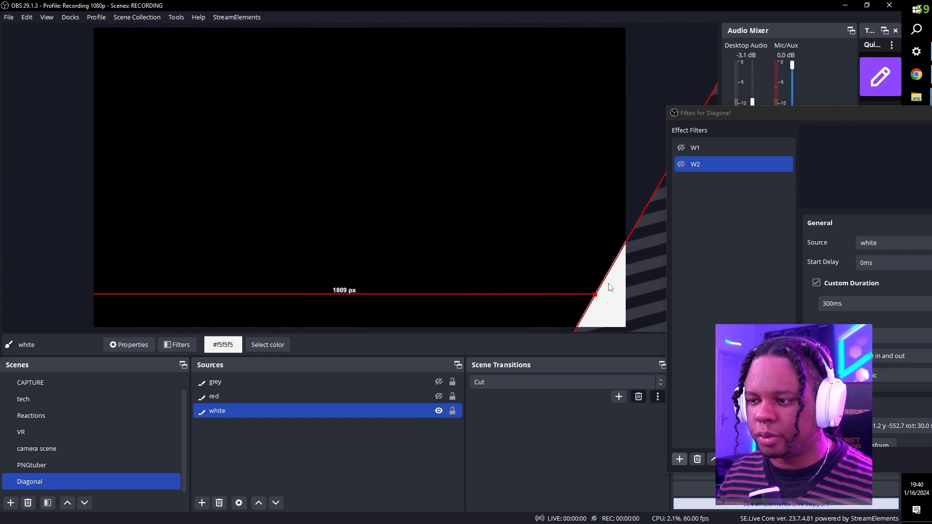
left_click_drag(618, 278, 648, 306)
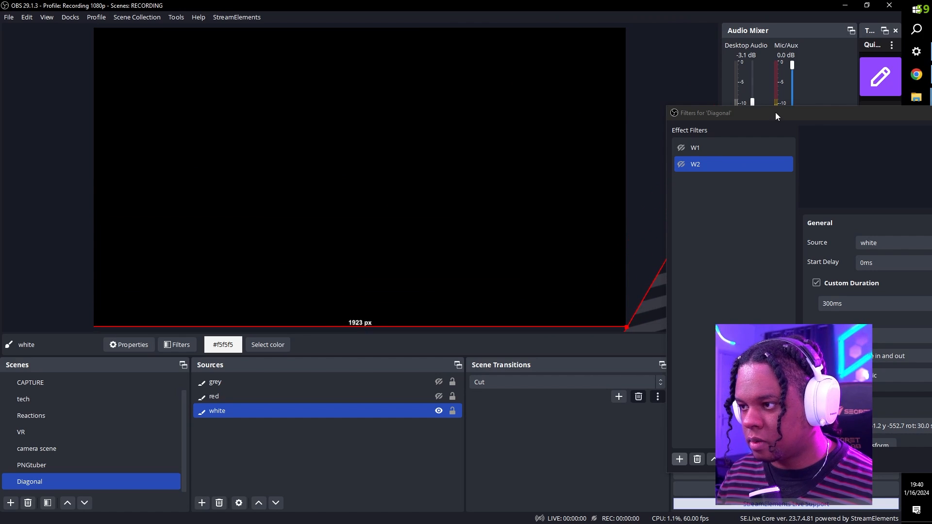
left_click_drag(776, 112, 422, 60)
scroll(463, 298, "down", 2)
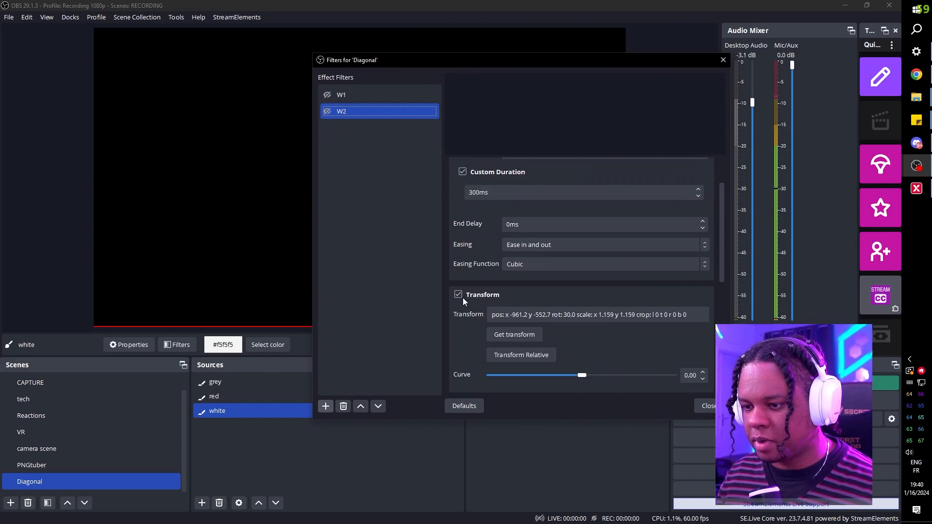
scroll(463, 300, "down", 1)
left_click(505, 280)
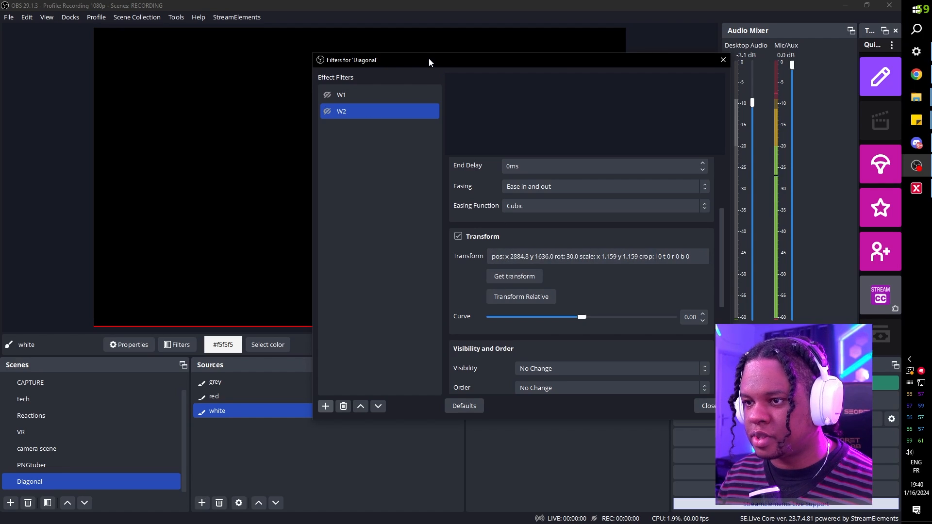
Move the filters window aside and run the W1 and W2 filters to preview the white source's movement.
left_click_drag(429, 62, 784, 94)
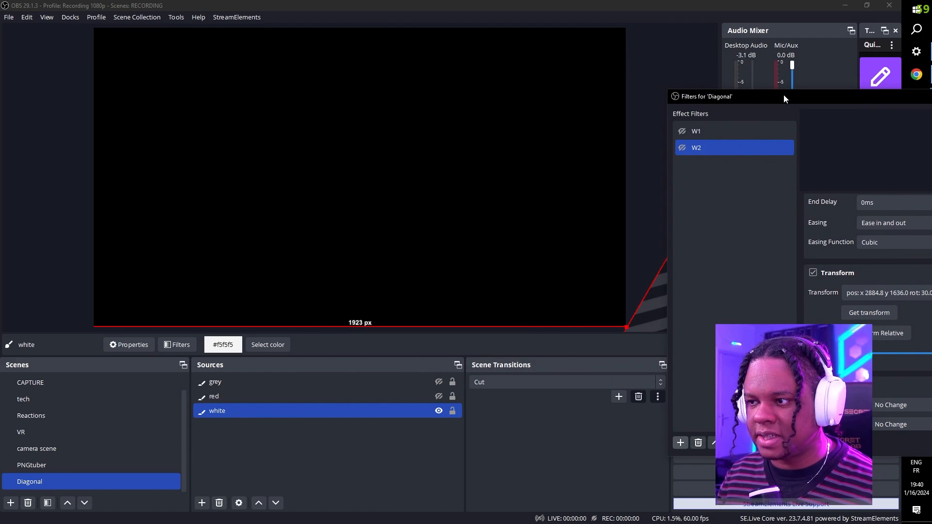
left_click(683, 133)
left_click(682, 147)
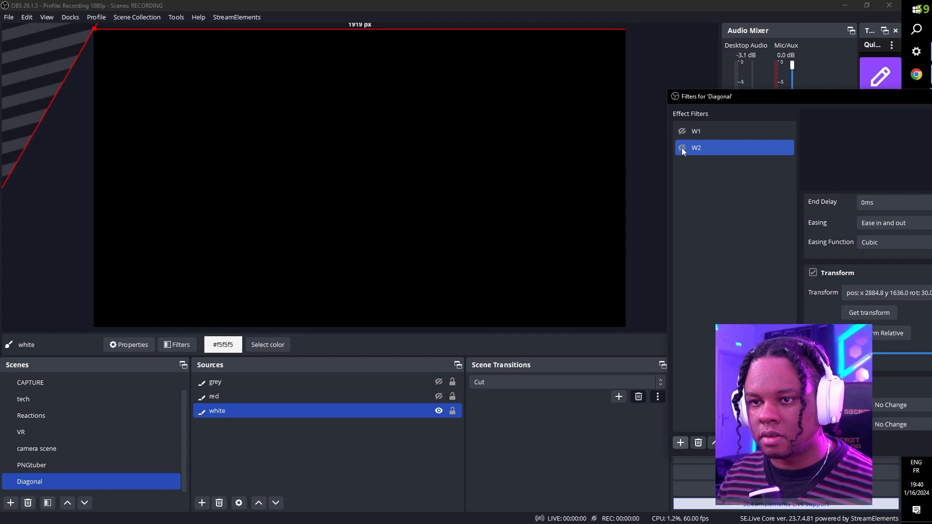
left_click(682, 147)
Set the custom duration of the W1 and W2 filters to 1000 ms and test both moves.
left_click_drag(716, 97, 553, 90)
left_click(545, 125)
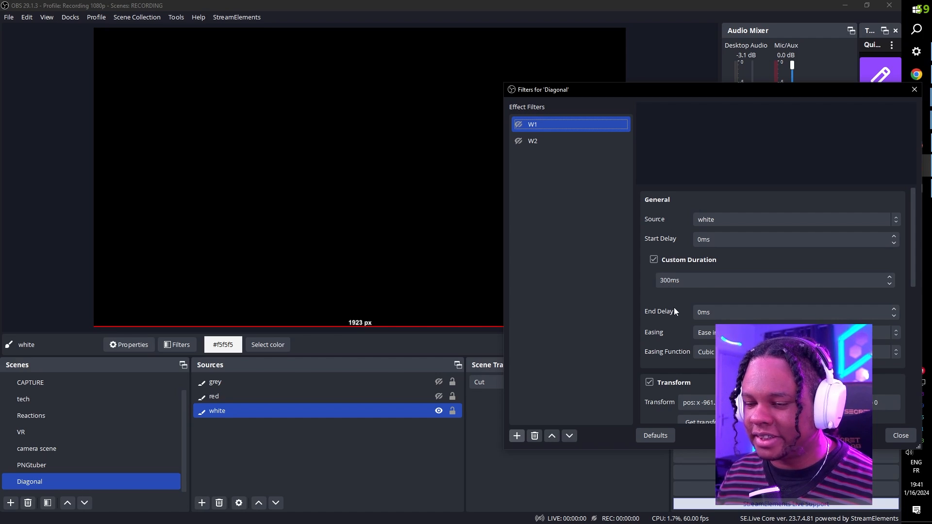
left_click(661, 281)
left_click(546, 144)
left_click(518, 125)
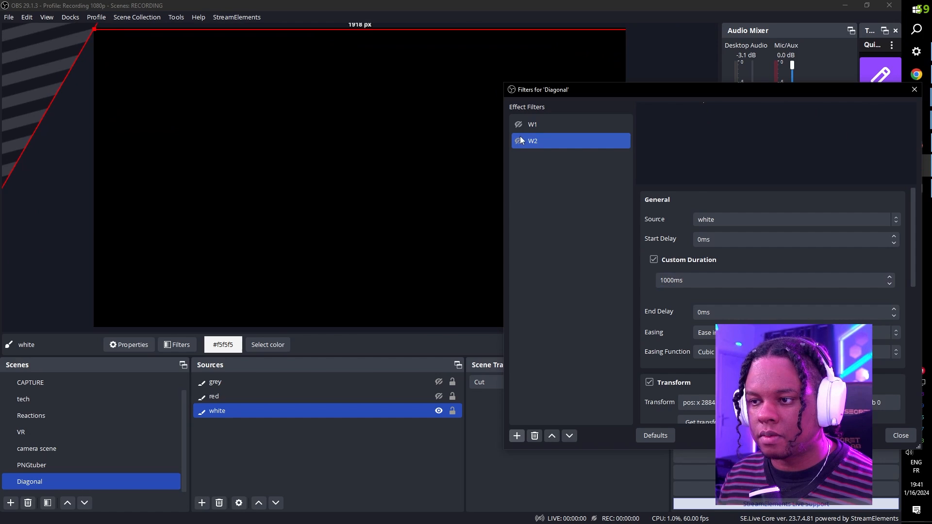
left_click(520, 141)
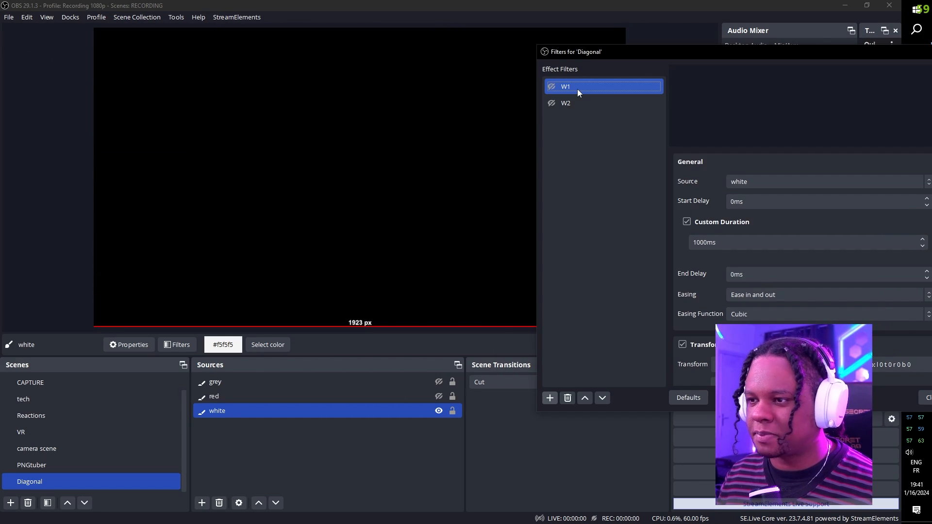
Duplicate the W1 filter as R1 and set the copy's source to red.
right_click(578, 88)
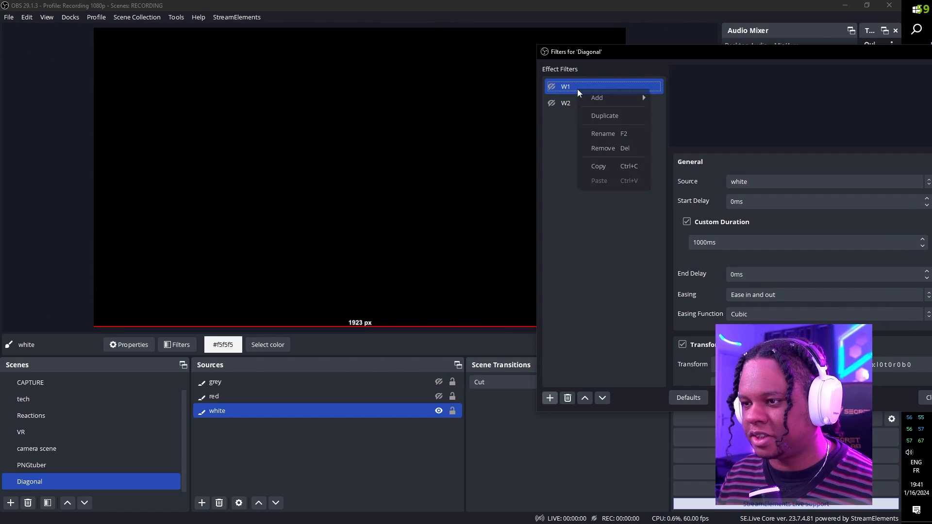
left_click(593, 117)
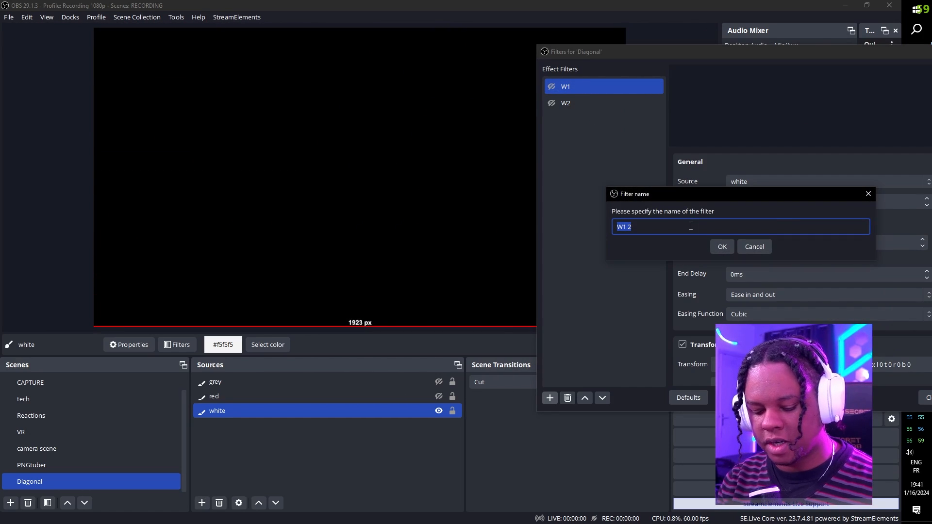
type("R1")
key("Return")
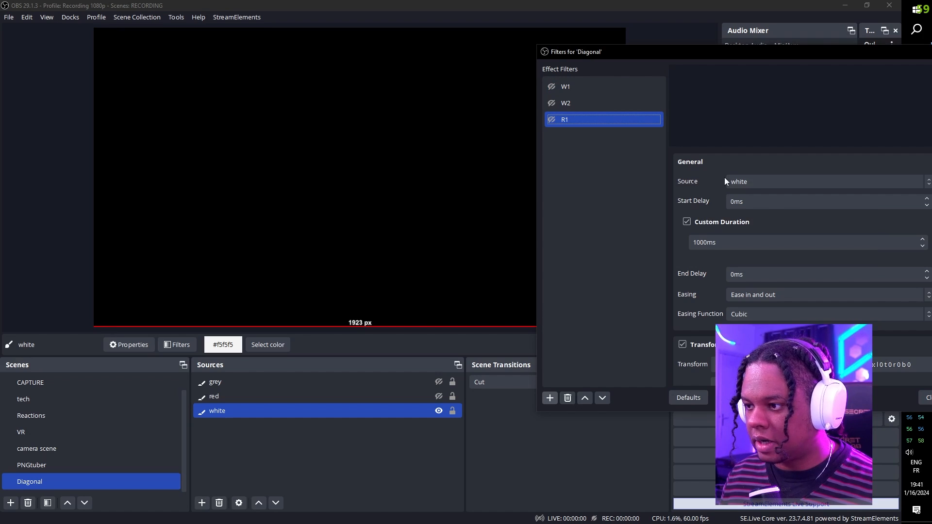
left_click(776, 183)
left_click(758, 205)
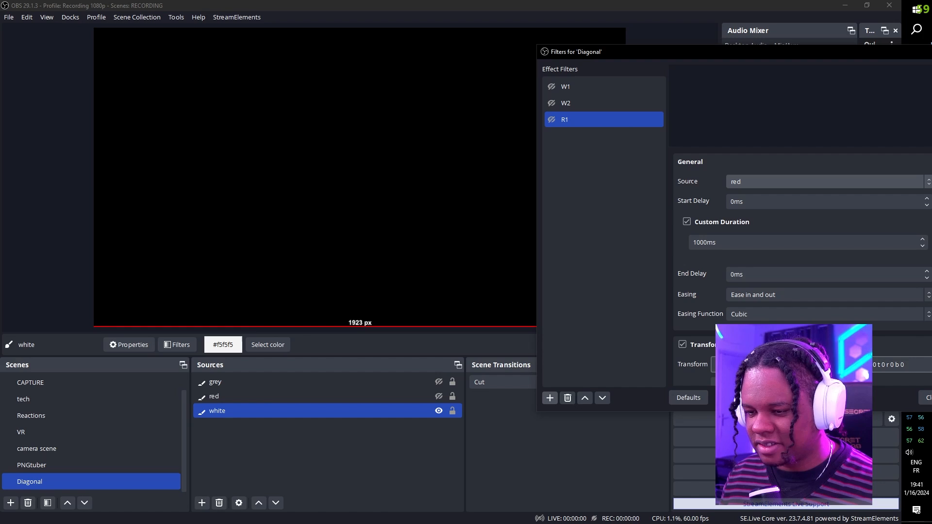
Show the red source and test the R1 filter on it.
left_click(439, 397)
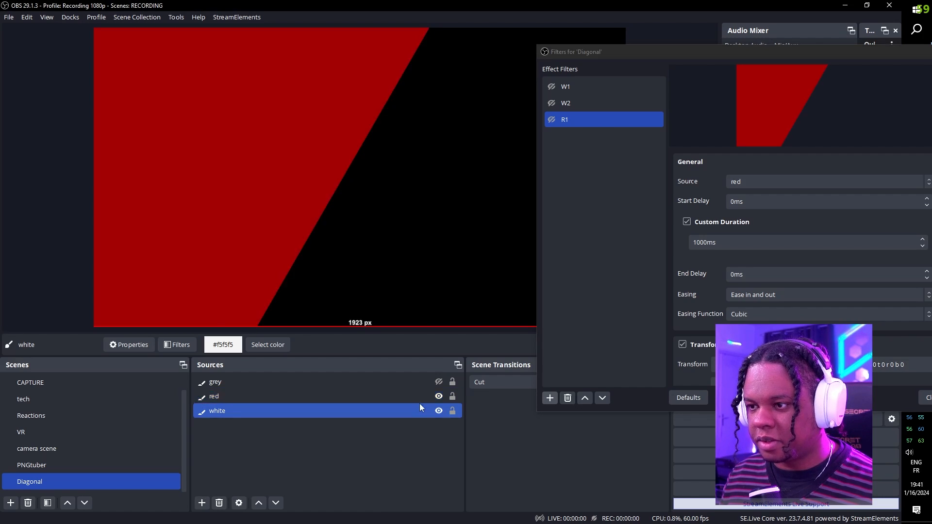
left_click(551, 119)
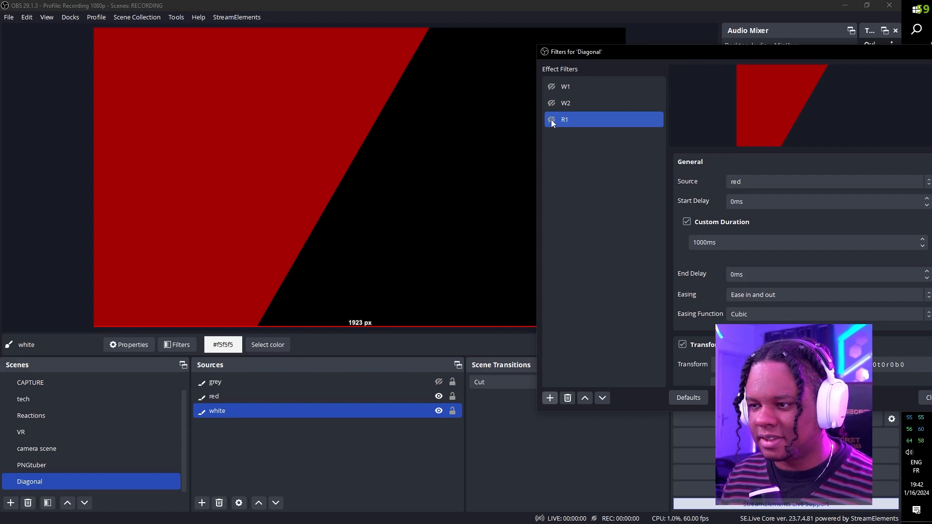
left_click(551, 120)
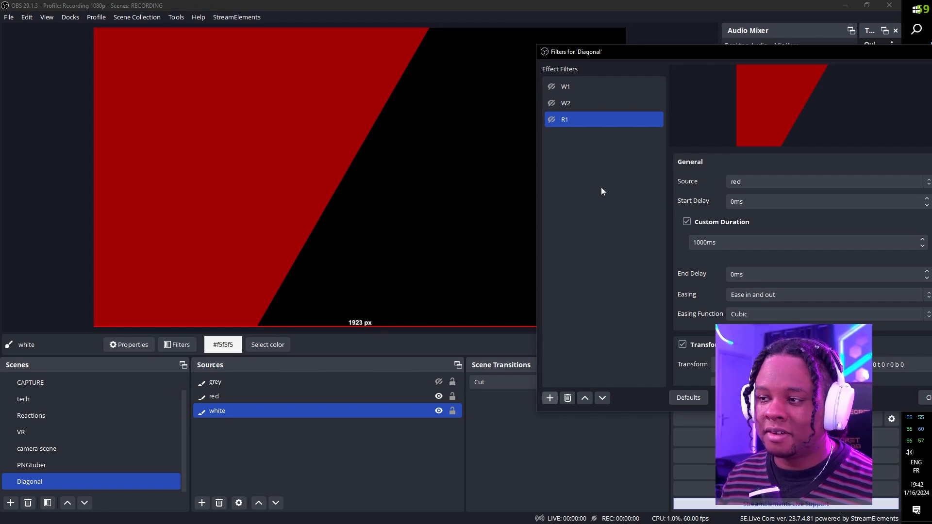
Copy the transform values from W1 into the R1 filter and run R1 to move the red source off the canvas.
left_click_drag(619, 51, 580, 34)
left_click(533, 70)
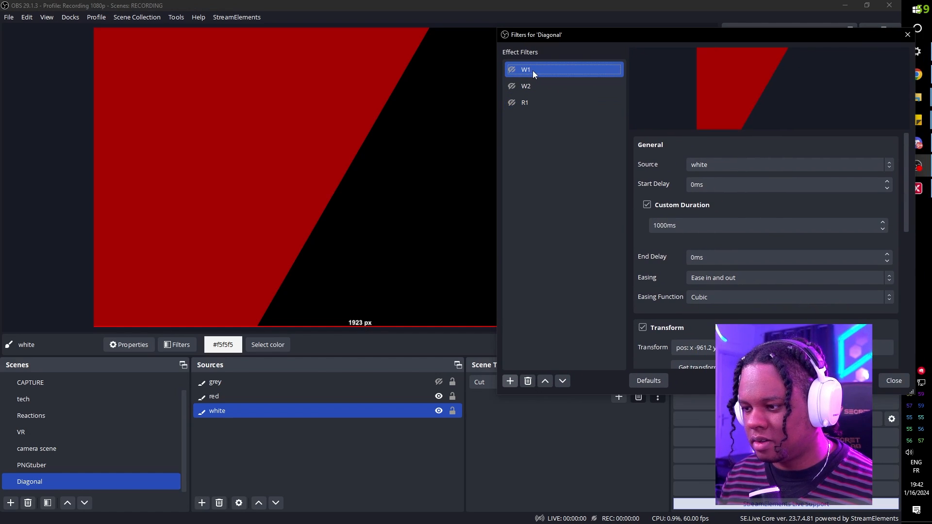
left_click(512, 70)
left_click(757, 348)
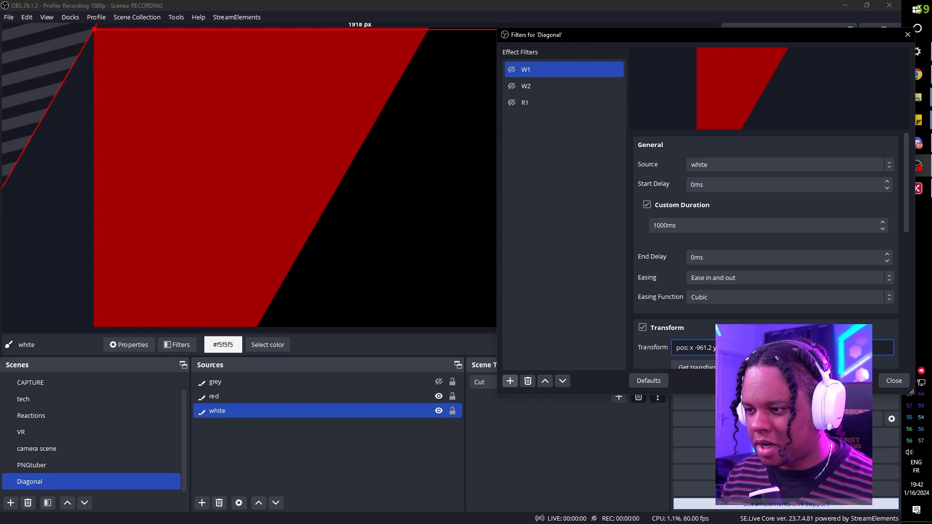
left_click_drag(758, 347, 673, 348)
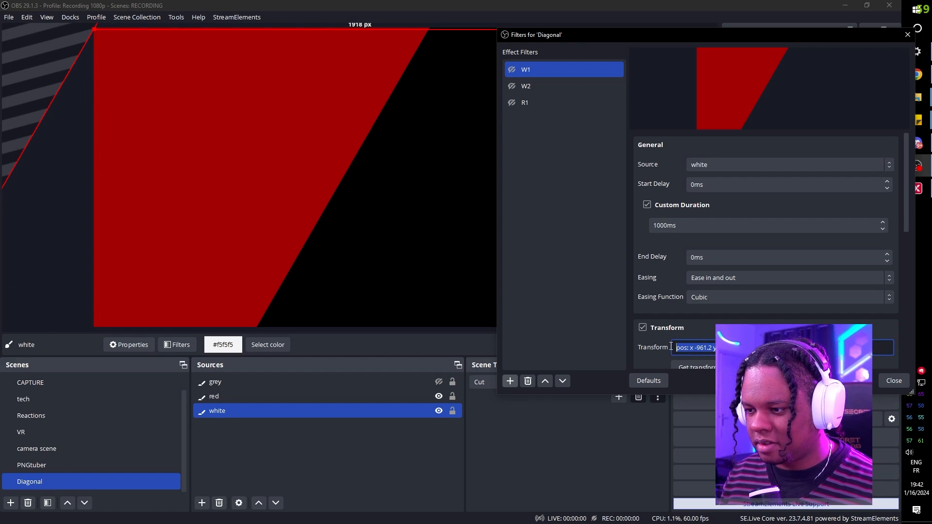
left_click(554, 104)
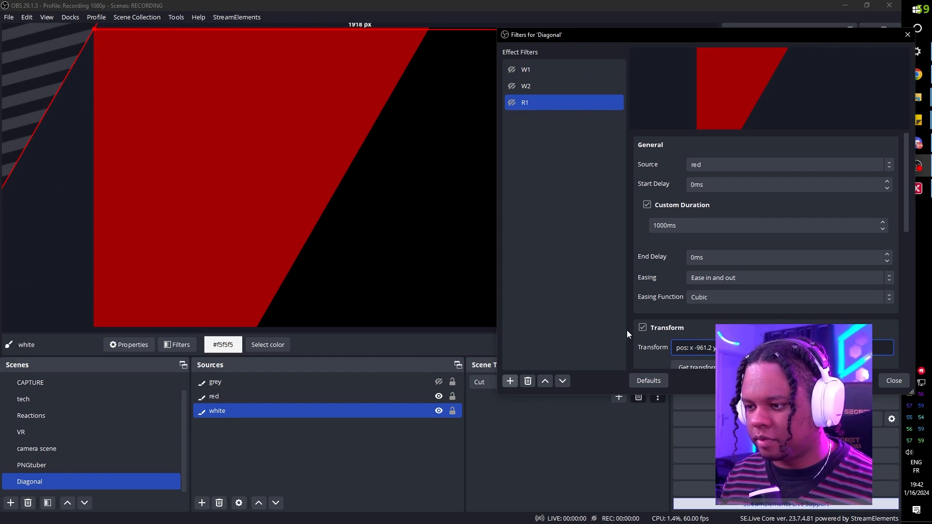
left_click(511, 102)
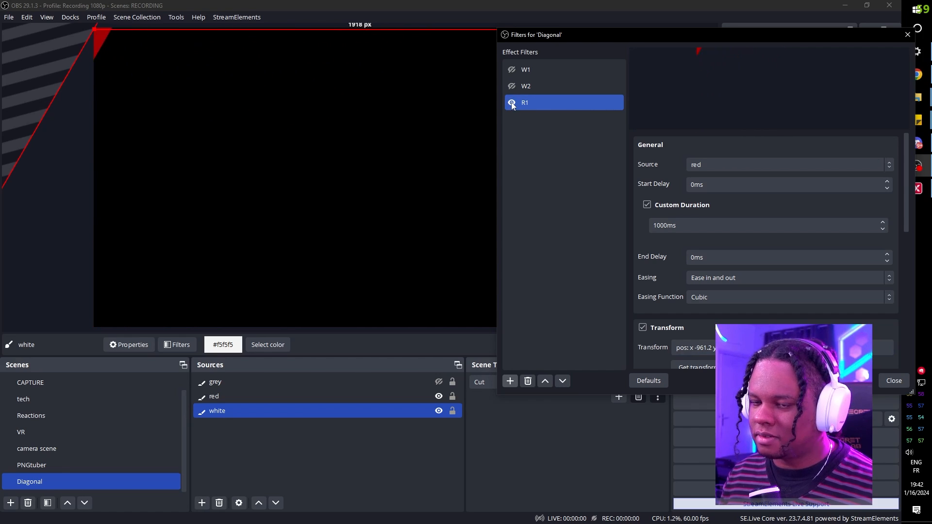
left_click(512, 103)
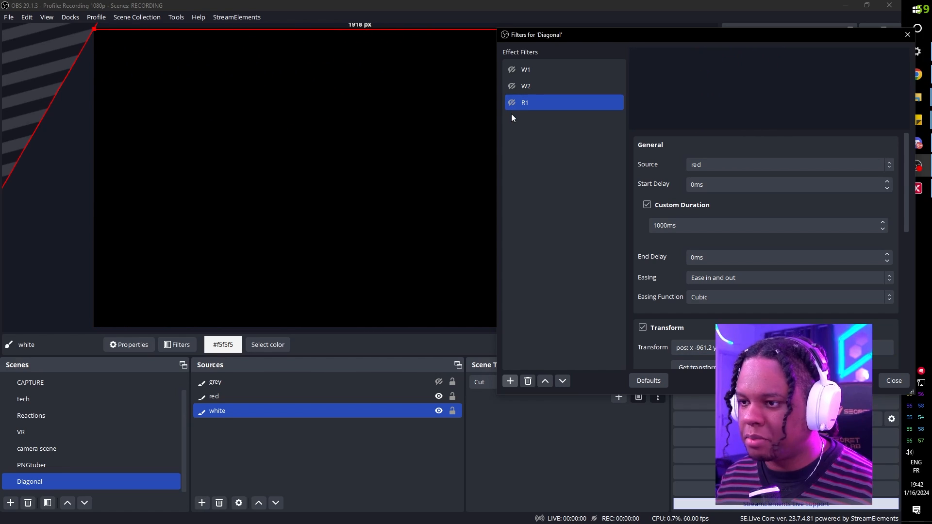
Duplicate the R1 filter and name the copy R2.
right_click(540, 100)
left_click(547, 127)
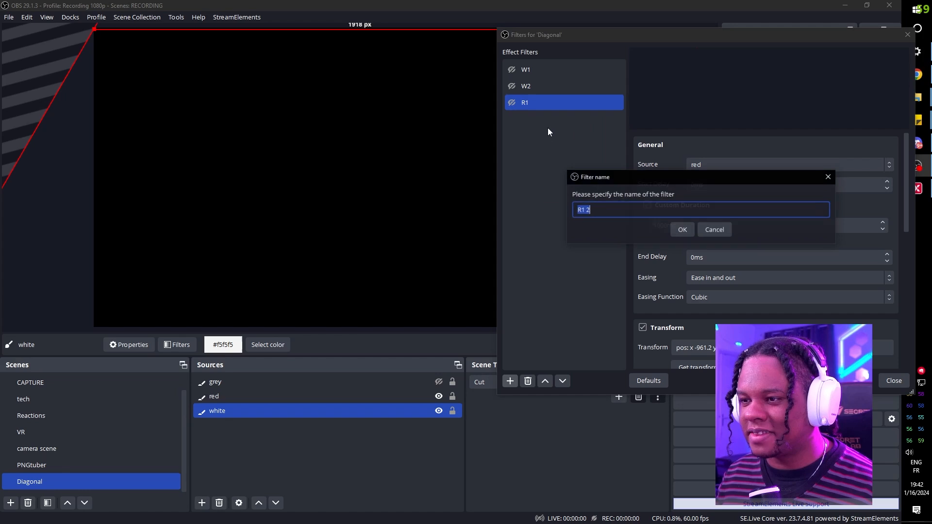
type("R2")
left_click(676, 230)
Copy the transform values from W2 into the R2 filter and test the R2 move.
left_click(541, 89)
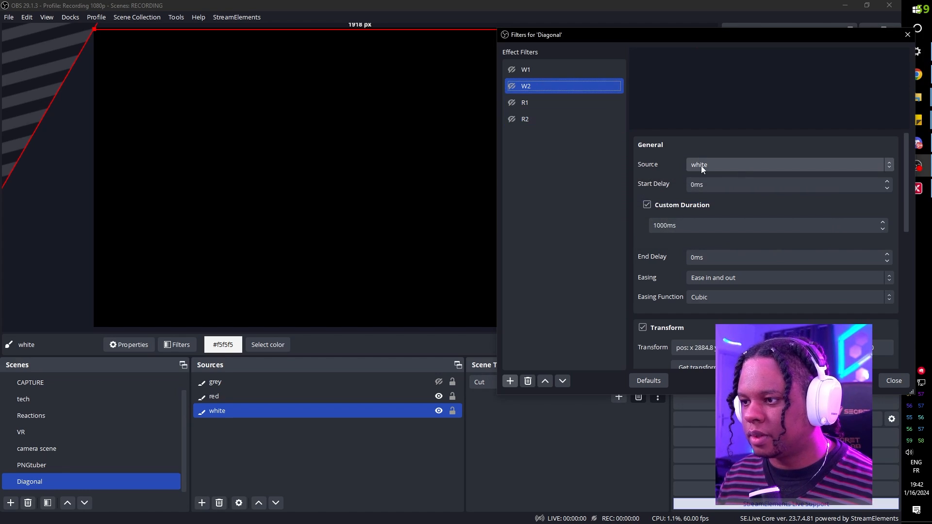
left_click(733, 168)
left_click(622, 162)
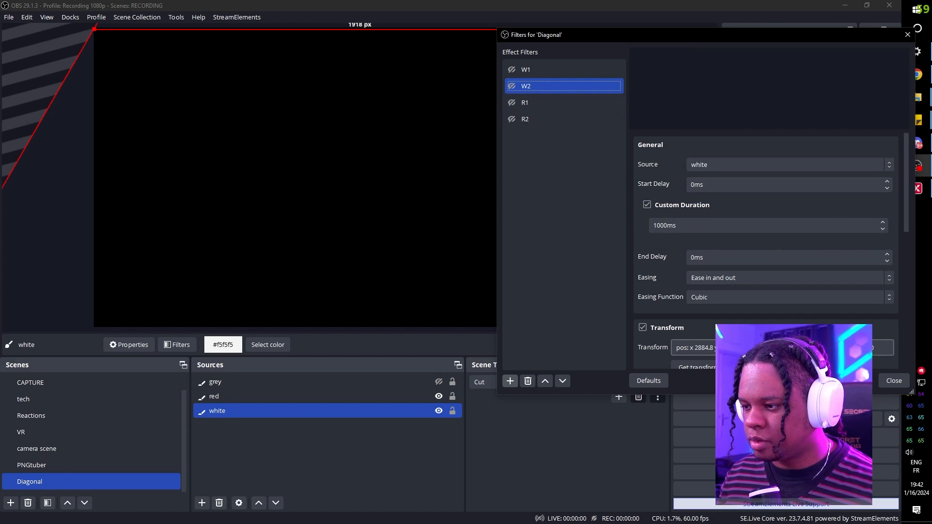
left_click(559, 119)
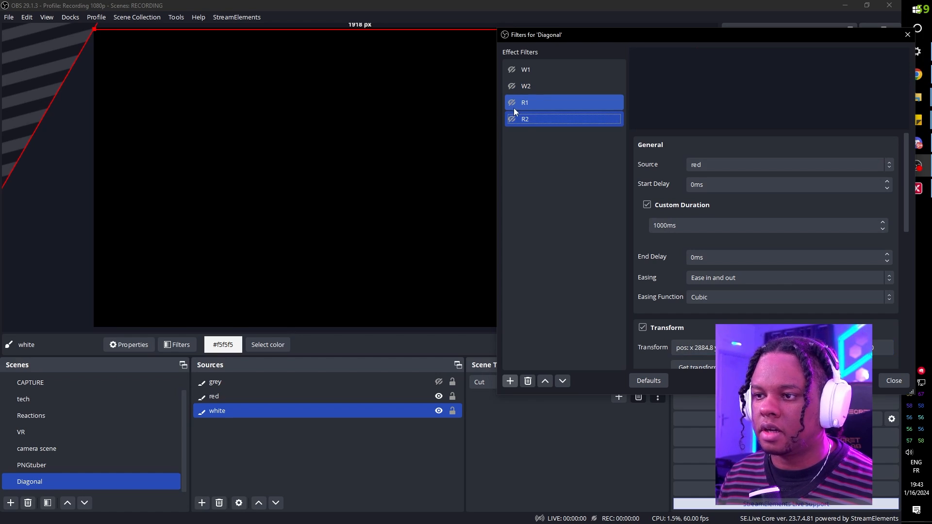
left_click(511, 119)
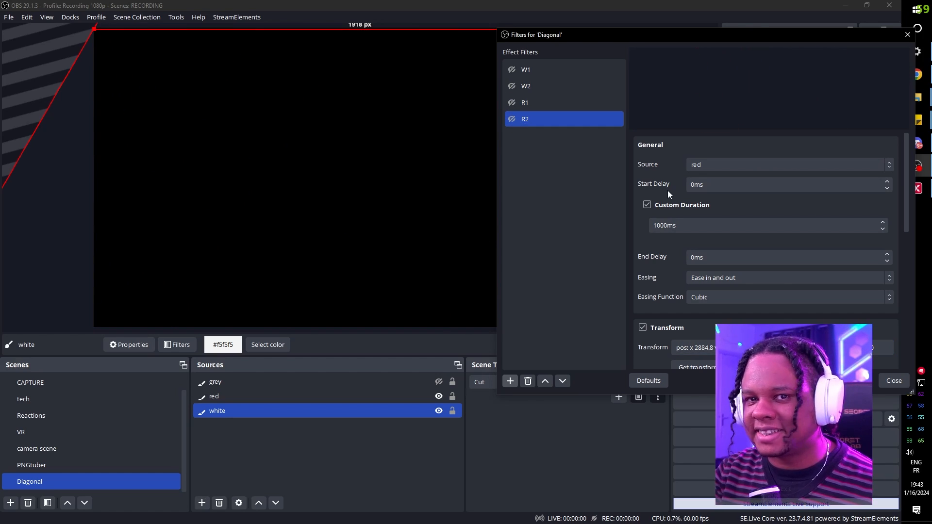
Duplicate the R1 filter and name the copy G1.
type("G1")
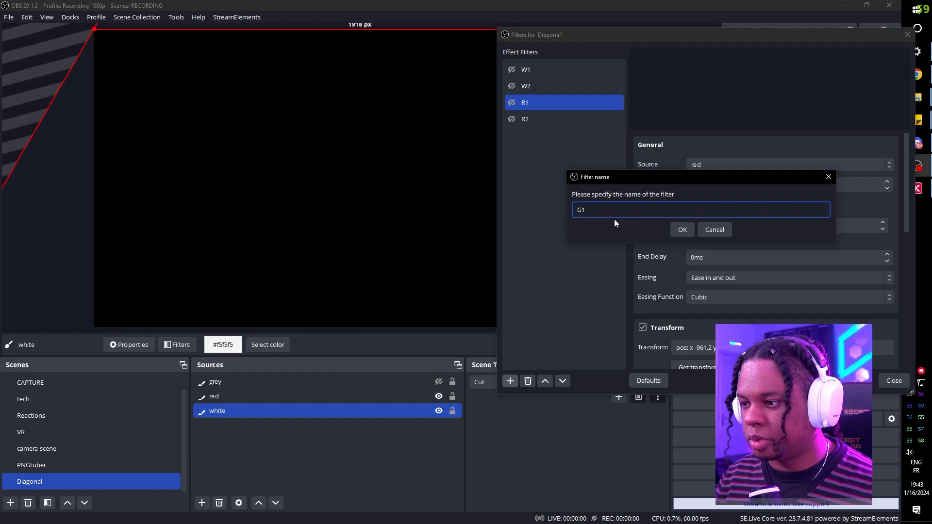
key("Return")
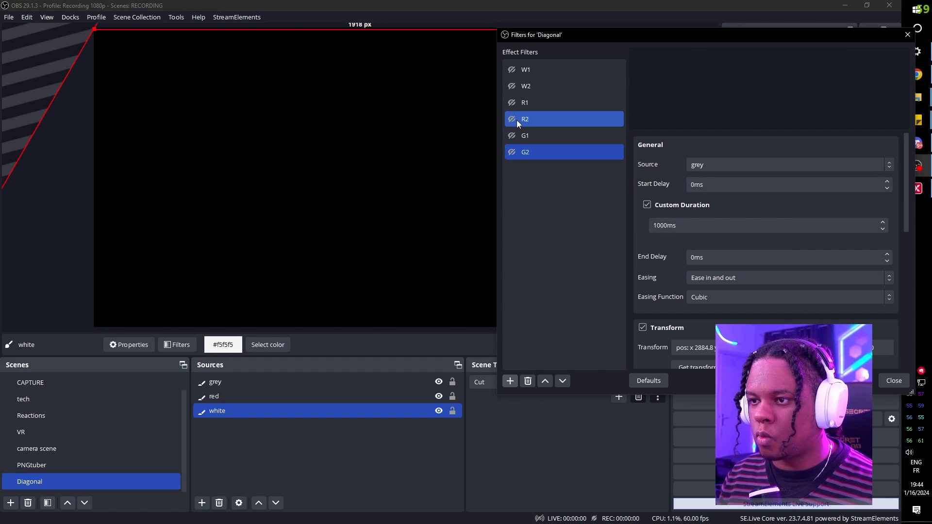
Test the W2 filter's move and set R2 as its simultaneous move.
left_click(525, 70)
left_click(514, 86)
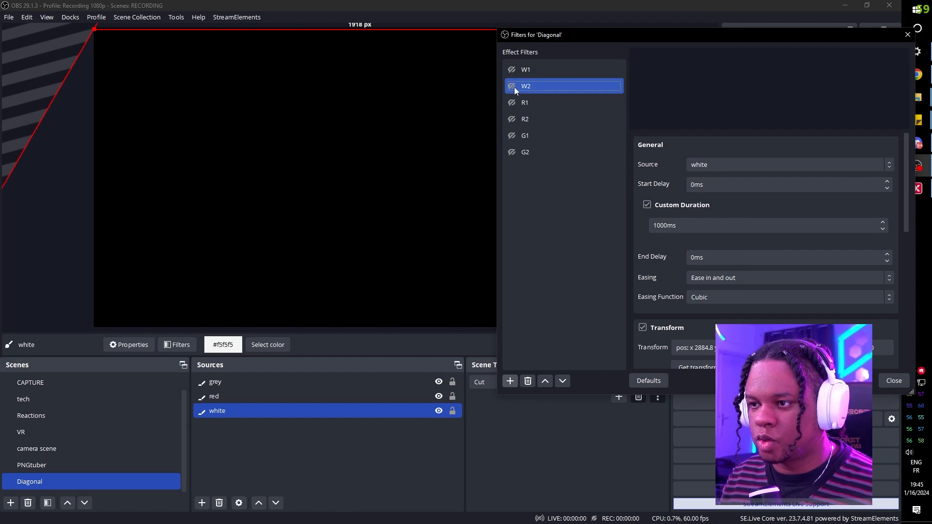
left_click(512, 87)
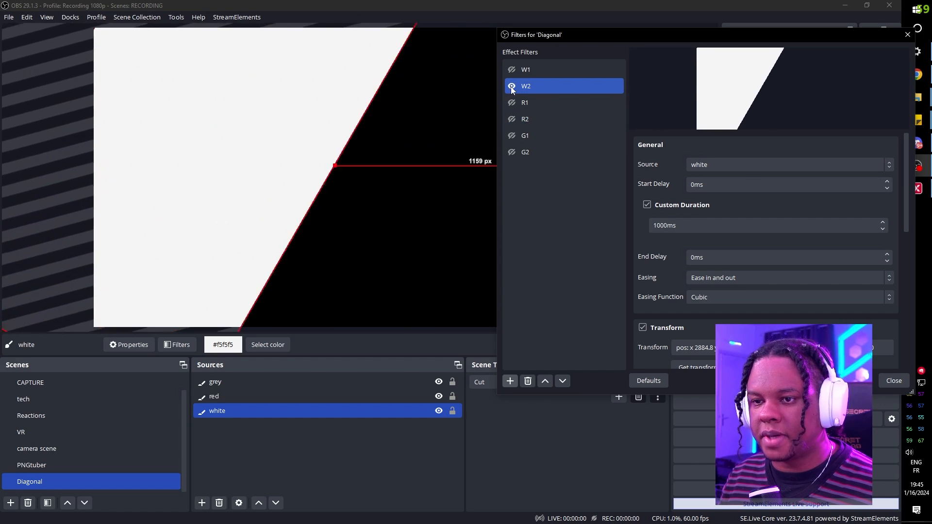
scroll(634, 270, "down", 5)
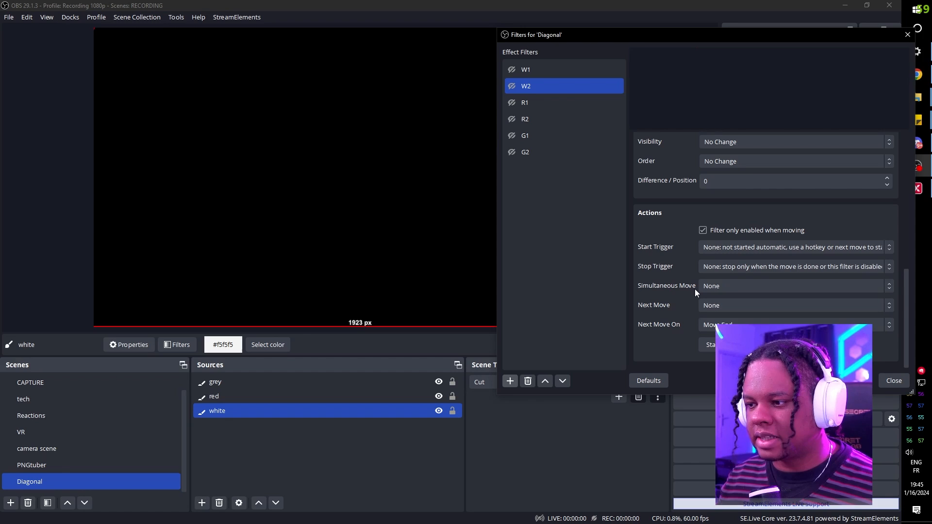
left_click(738, 287)
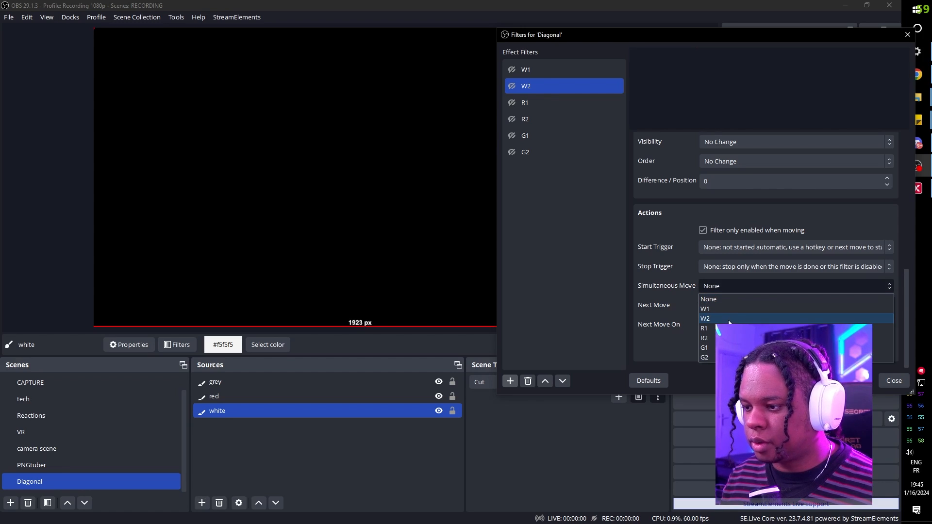
left_click(723, 339)
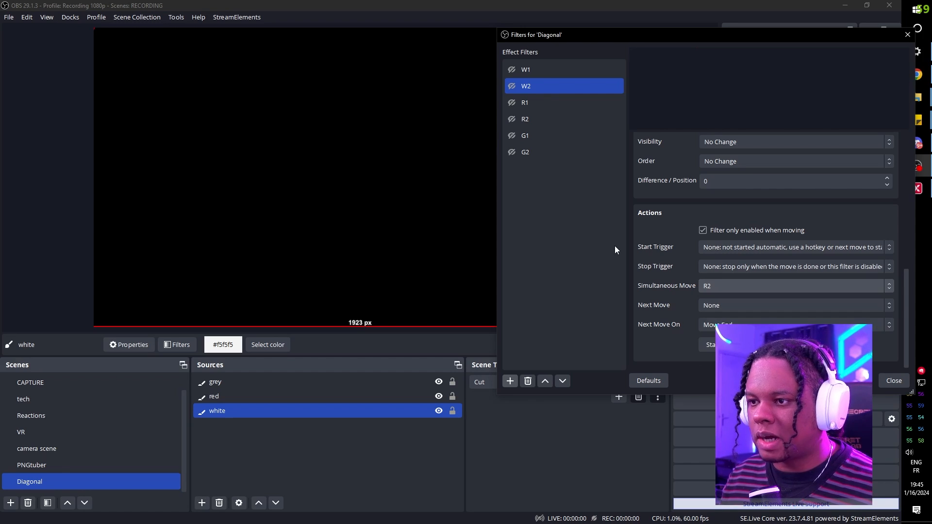
Set G2 as the simultaneous move of the R2 filter.
left_click(542, 125)
scroll(629, 289, "down", 3)
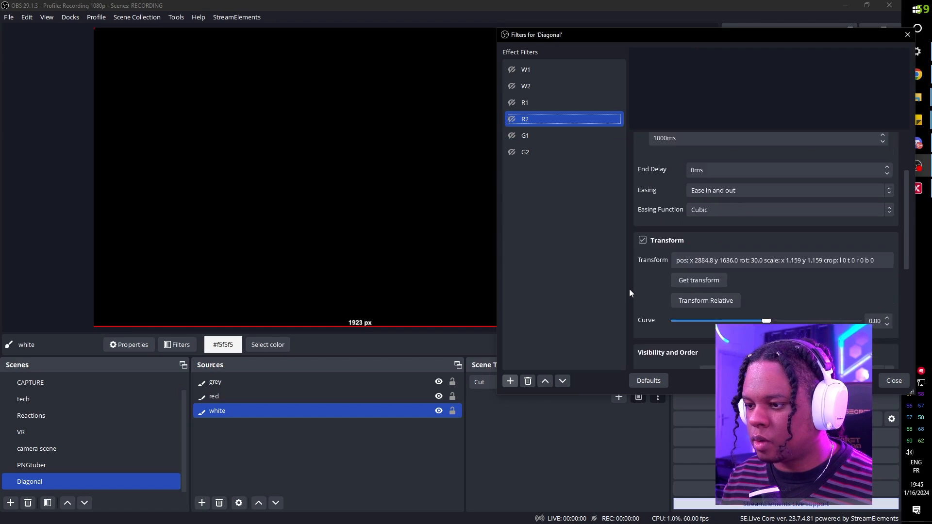
scroll(629, 290, "down", 5)
left_click(720, 287)
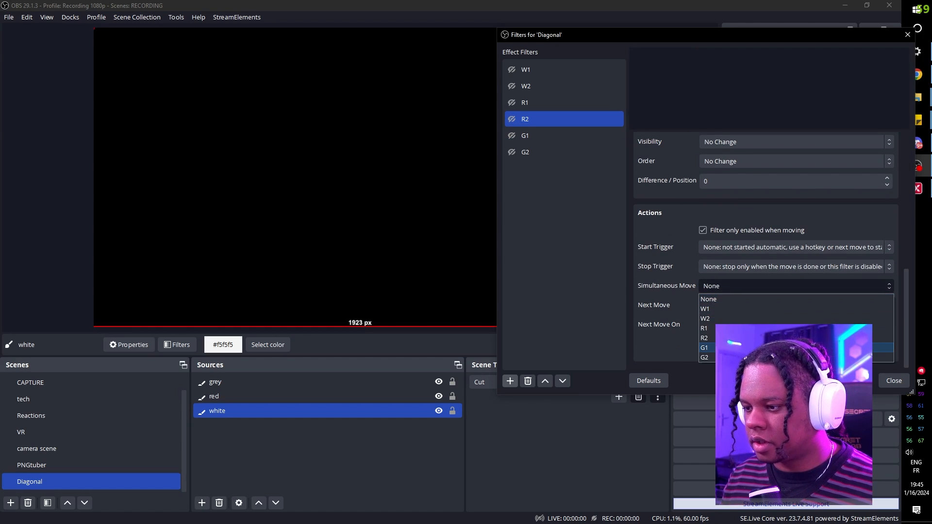
left_click(729, 358)
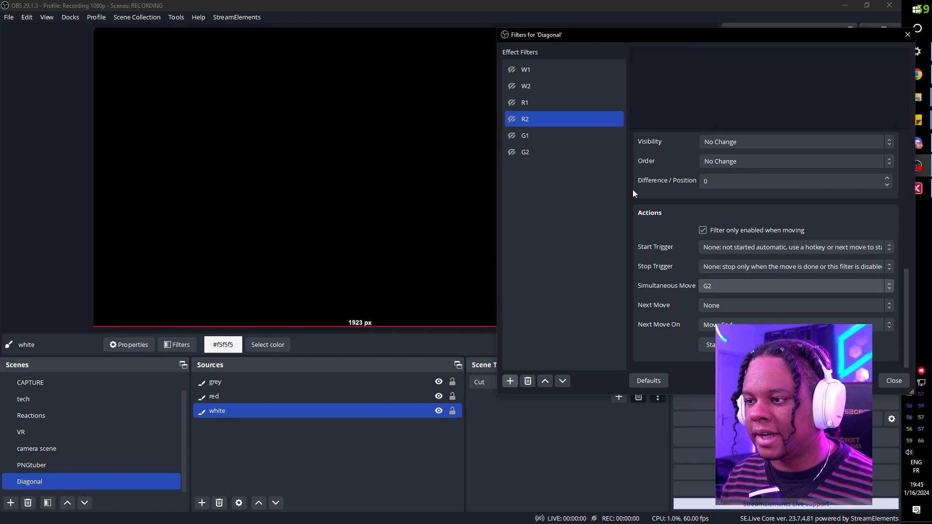
Set the start delay of both the R2 and G2 filters to 300 ms.
scroll(634, 191, "up", 10)
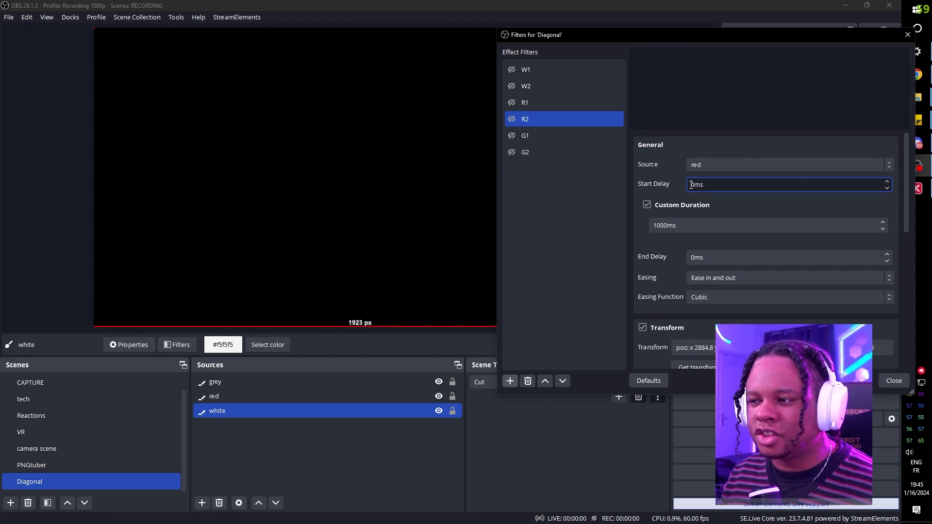
left_click(691, 184)
type("30")
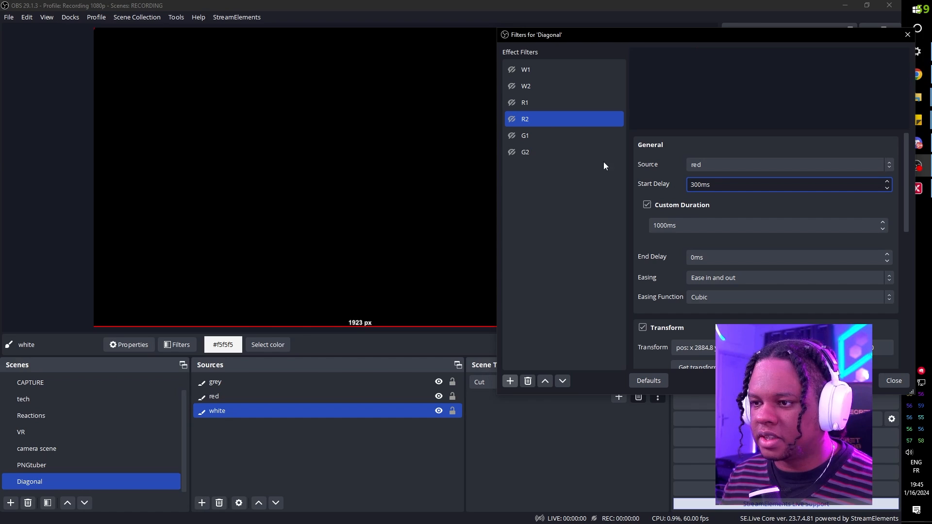
left_click(540, 152)
left_click(690, 185)
type("3")
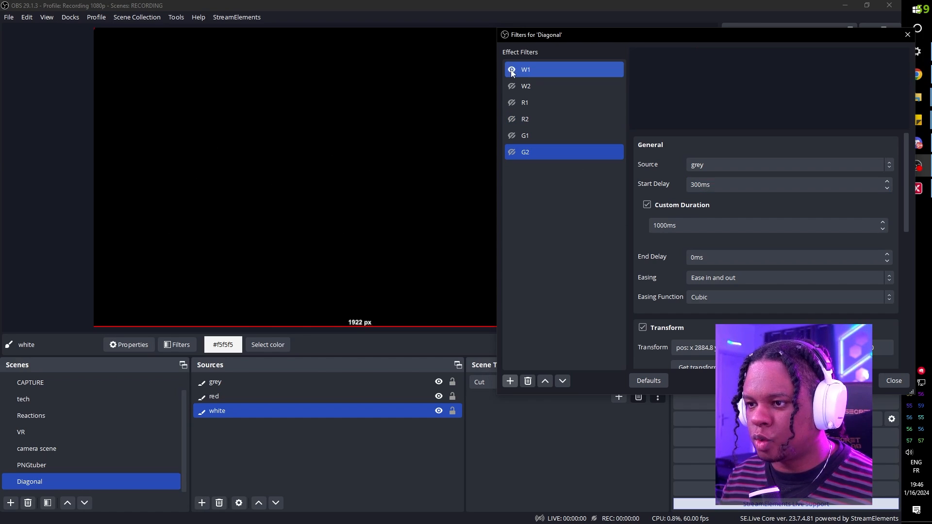
Test the W1 and W2 moves and review the W2 filter's action settings.
left_click(511, 102)
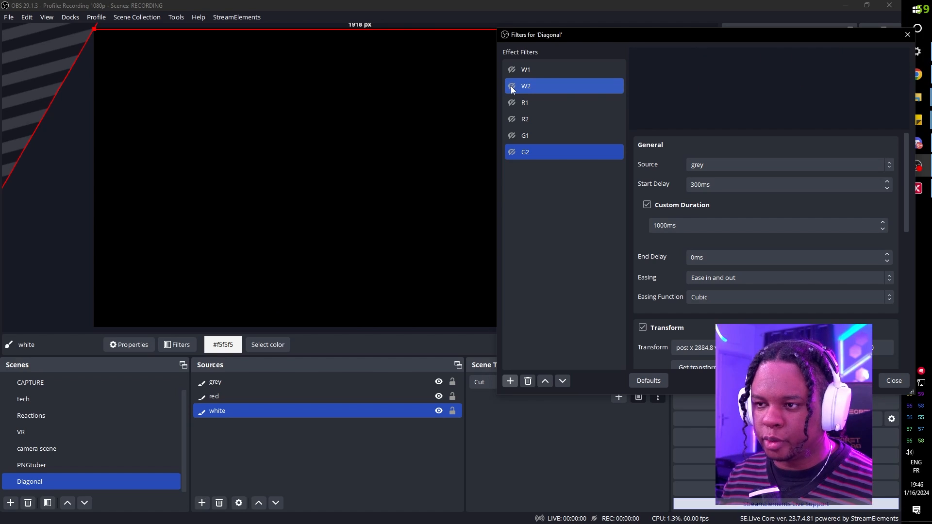
left_click(513, 89)
scroll(641, 246, "down", 5)
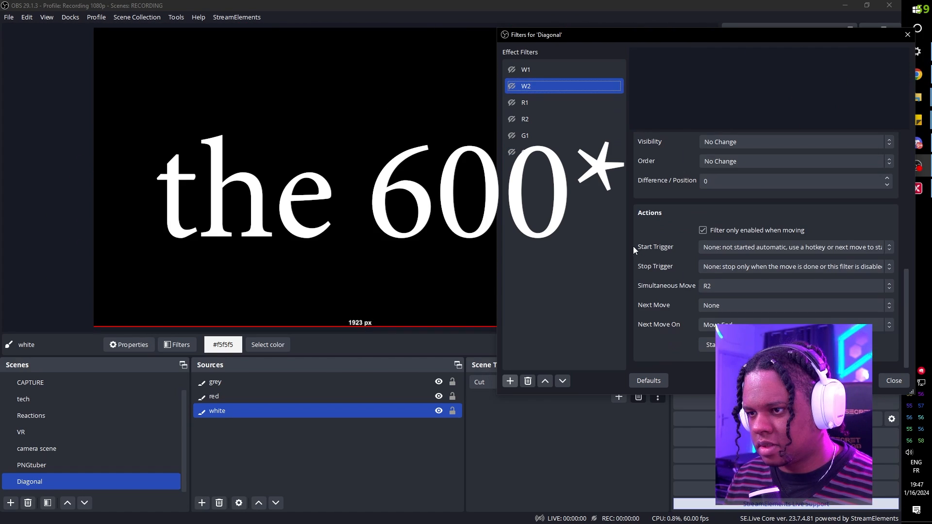
Try a 600 ms start delay on the G2 filter, test it with the W2 move, and settle on 400 ms.
left_click(540, 134)
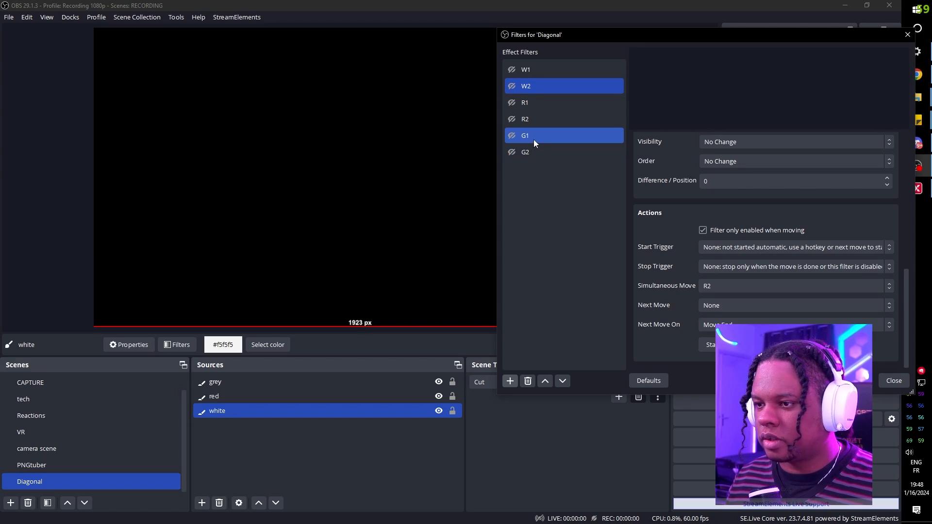
key("Down")
left_click(694, 184)
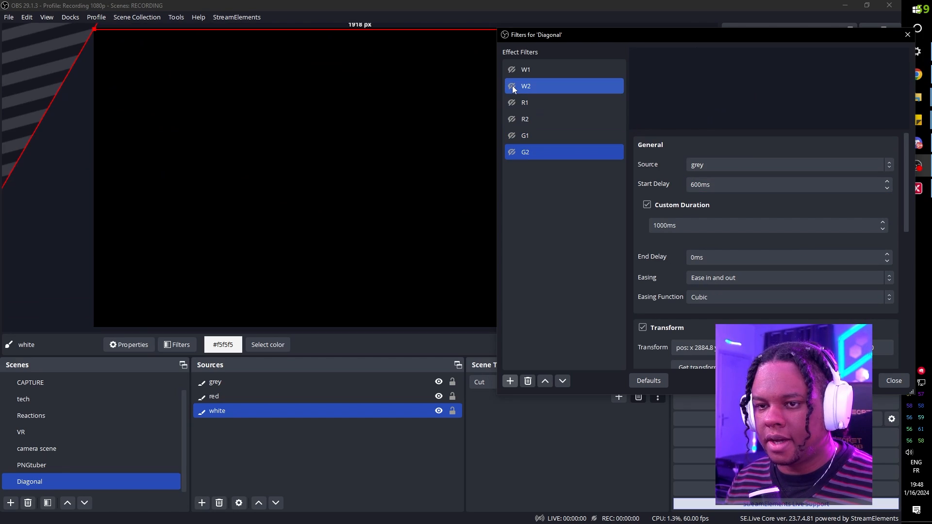
left_click(512, 86)
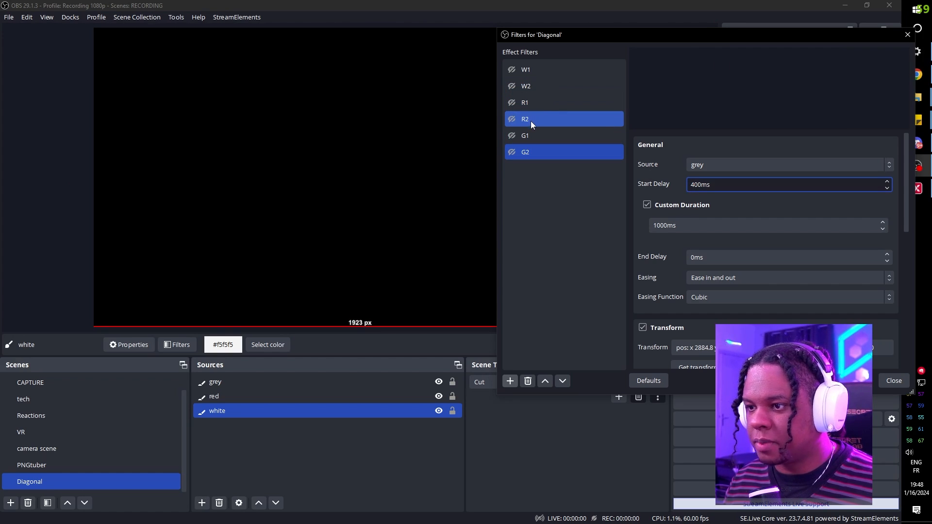
Select the R2 filter, move the filters window clear of the canvas and run the W2 move again.
left_click(530, 121)
left_click_drag(523, 38, 666, 37)
left_click(654, 86)
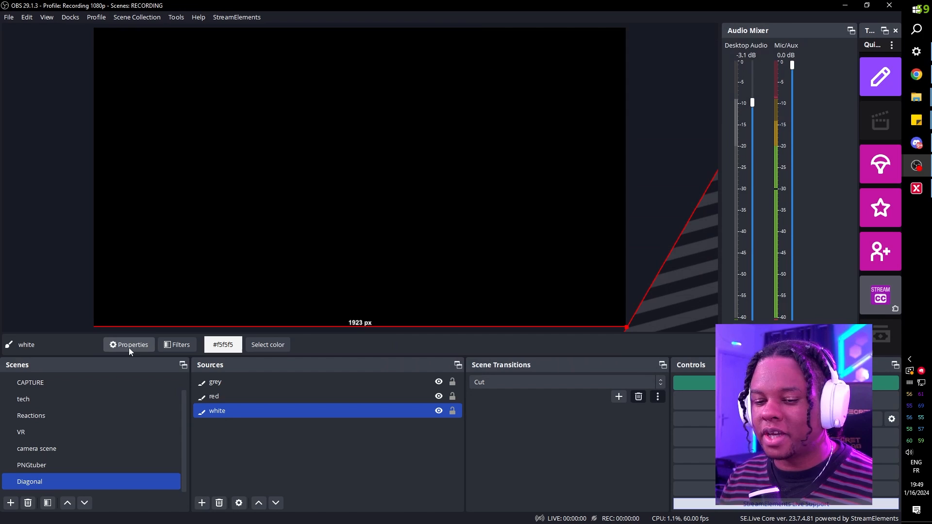
Create a new scene named Diagonal2.
left_click(11, 503)
type("Diagon")
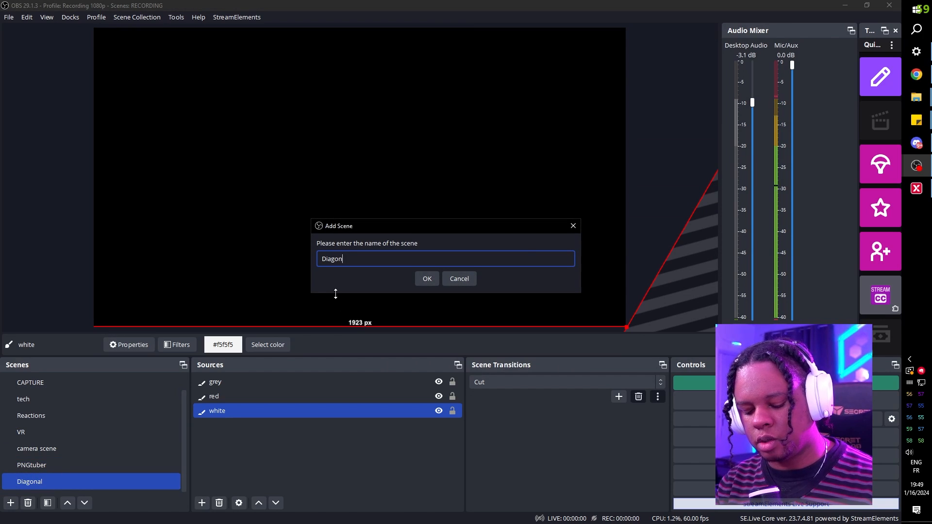
type("al")
key("Return")
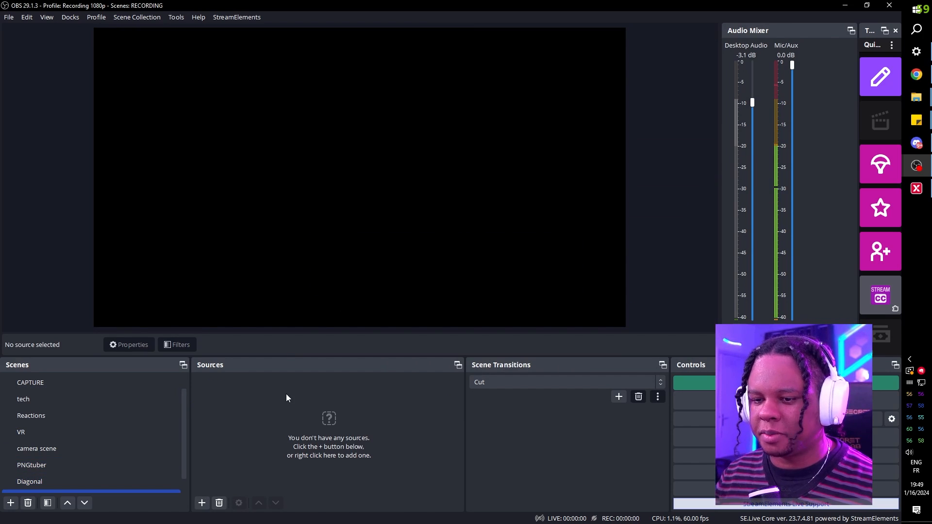
Add the existing Diagonal scene as a visible source in the Diagonal2 scene.
left_click(202, 503)
left_click(247, 368)
left_click(387, 231)
scroll(440, 268, "down", 4)
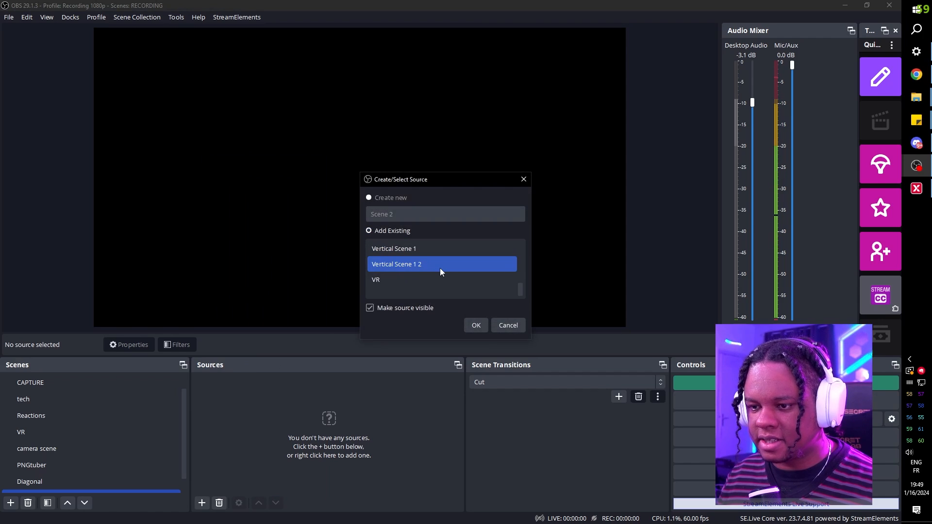
scroll(440, 268, "up", 4)
left_click(441, 279)
left_click(475, 326)
Copy the Diagonal source and paste it as a reference in the same scene.
right_click(266, 385)
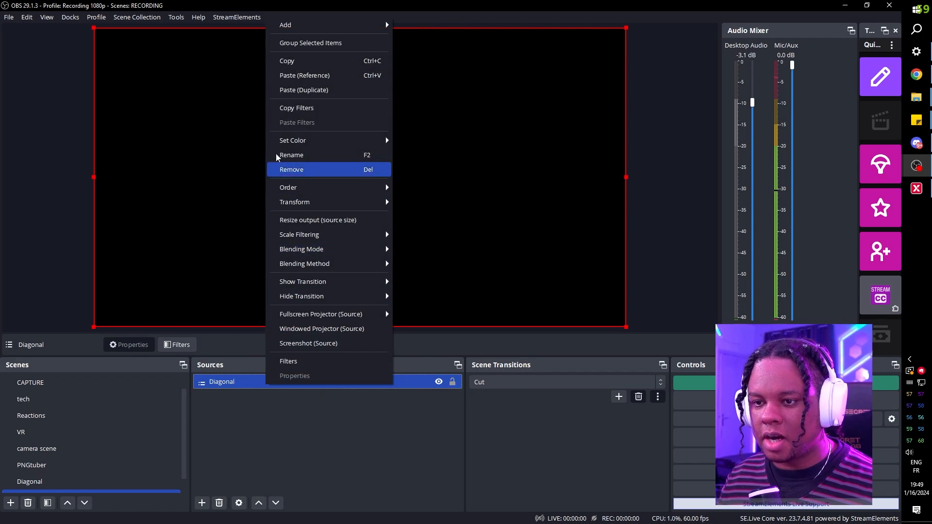
left_click(295, 394)
right_click(296, 396)
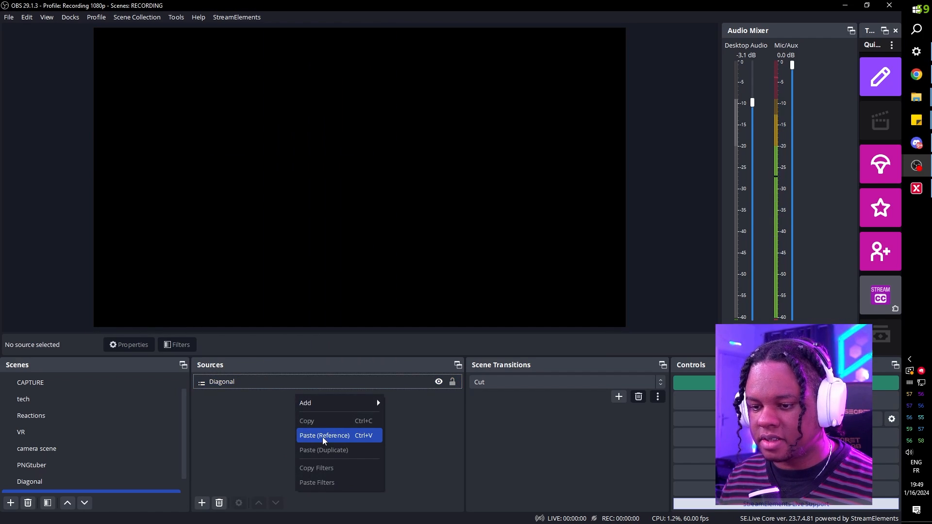
left_click(325, 436)
Group the upper Diagonal source on its own and open the group's transform options.
right_click(227, 382)
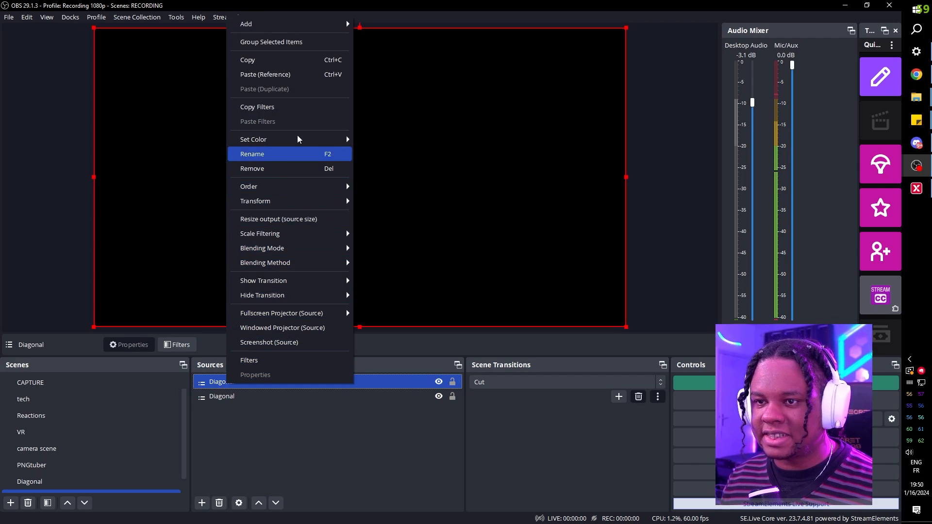
left_click(277, 39)
left_click(202, 383)
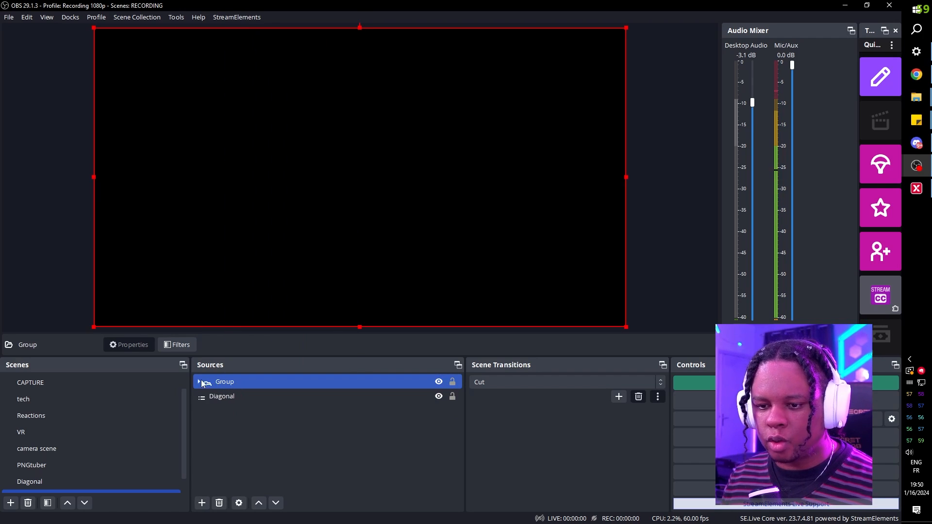
right_click(228, 382)
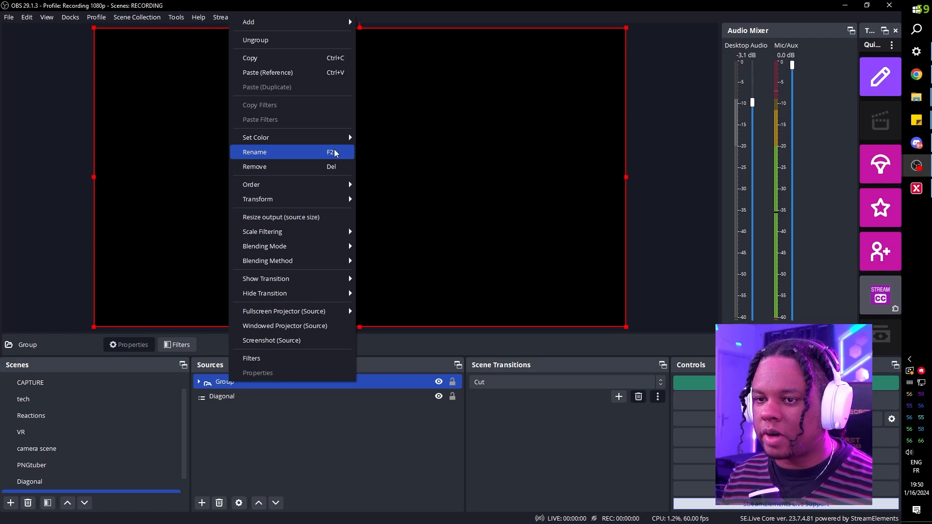
mouse_move(340, 200)
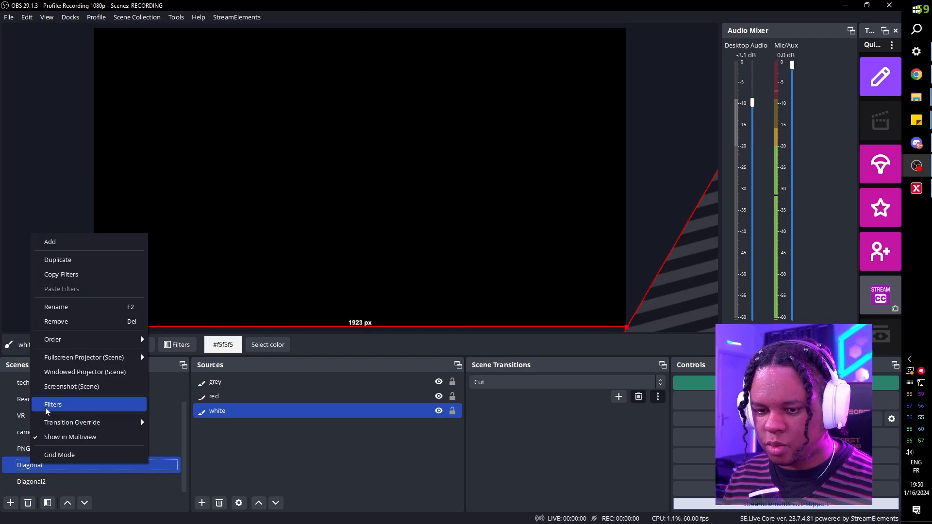
Open the Diagonal scene's filters beside the canvas, display the Diagonal2 scene and test the W2 move.
left_click(78, 406)
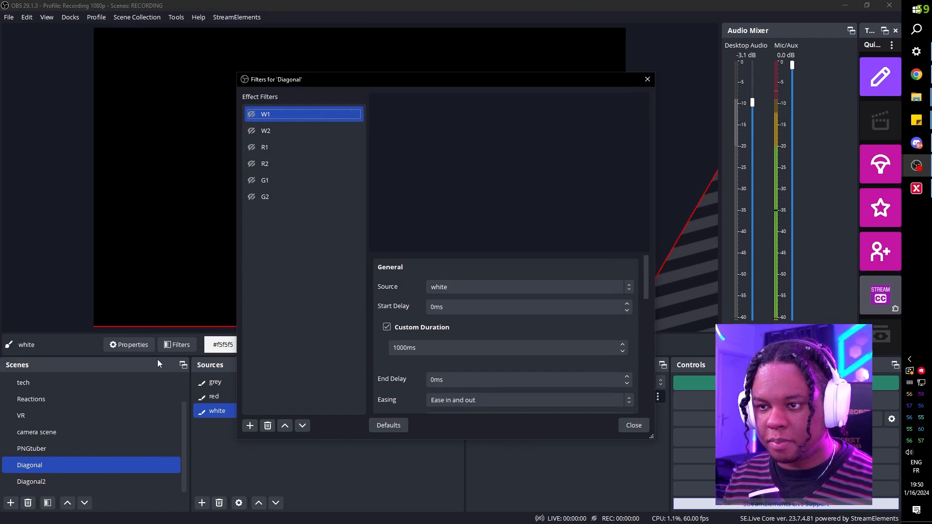
left_click_drag(324, 80, 733, 47)
left_click(43, 483)
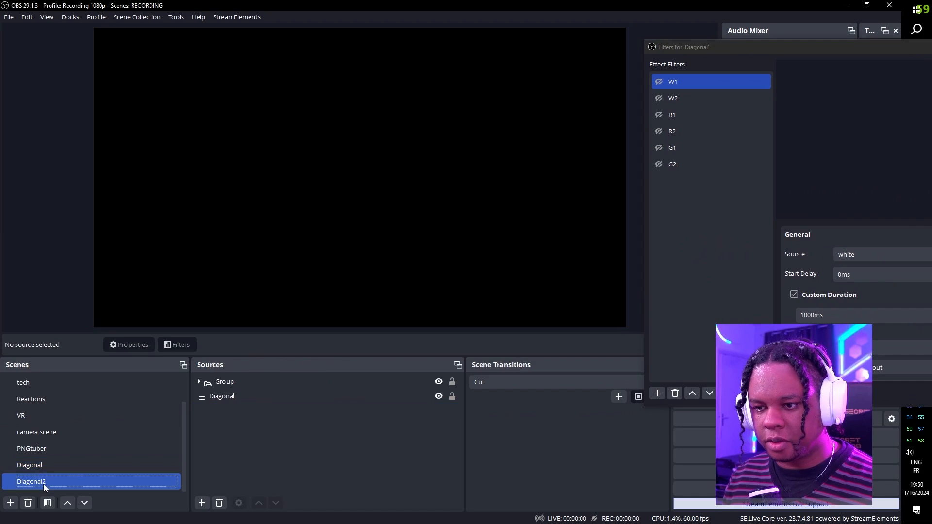
left_click(43, 484)
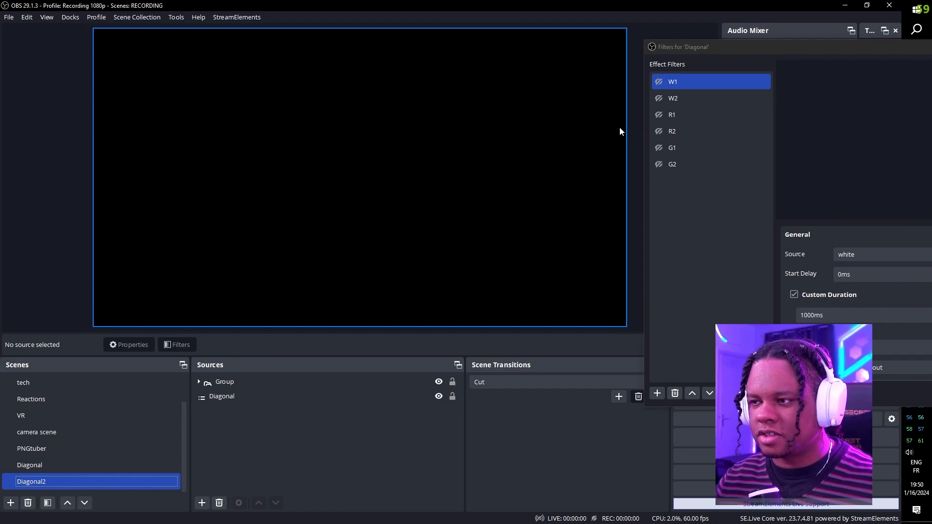
left_click(657, 98)
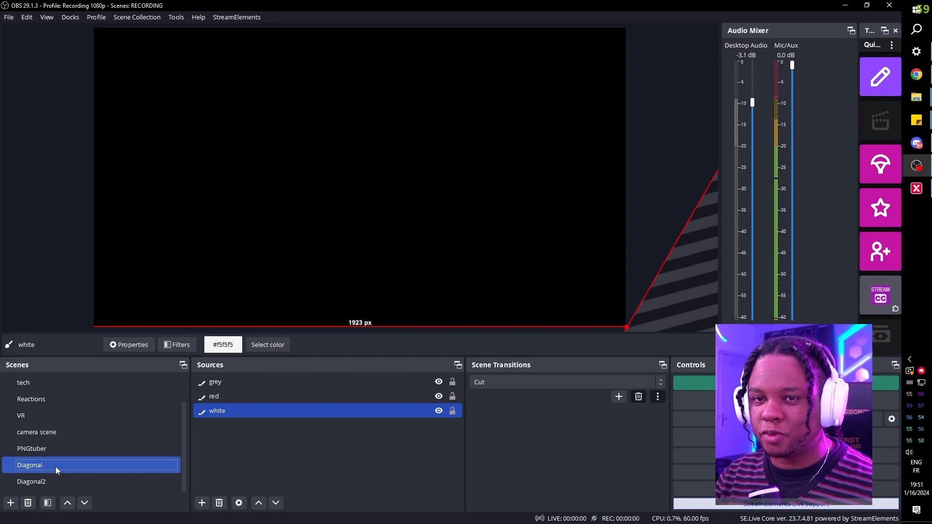
Reopen the Diagonal scene's filters and review the settings of the G2 filter.
right_click(56, 467)
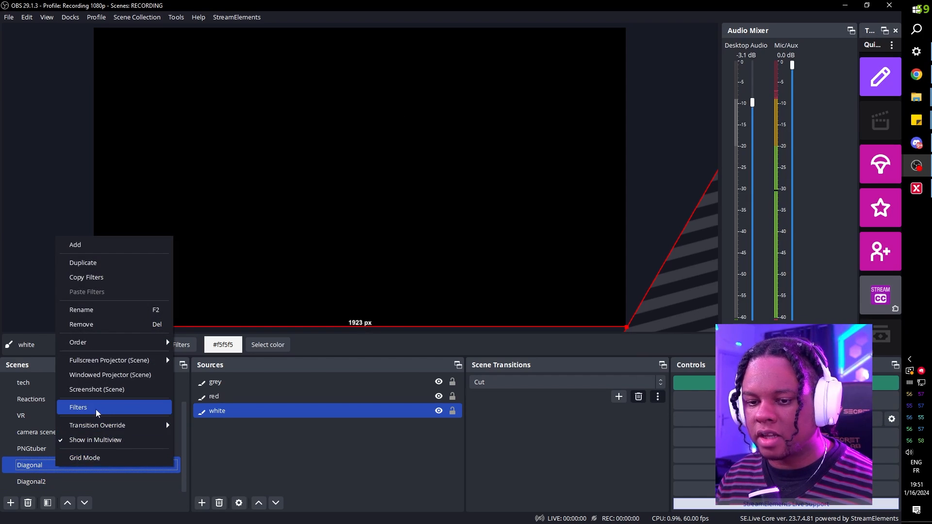
left_click(95, 410)
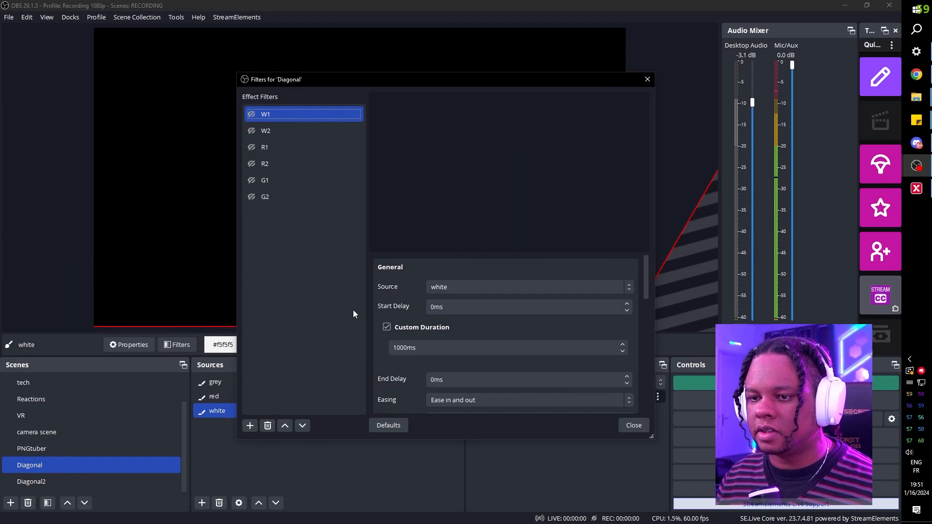
left_click(275, 197)
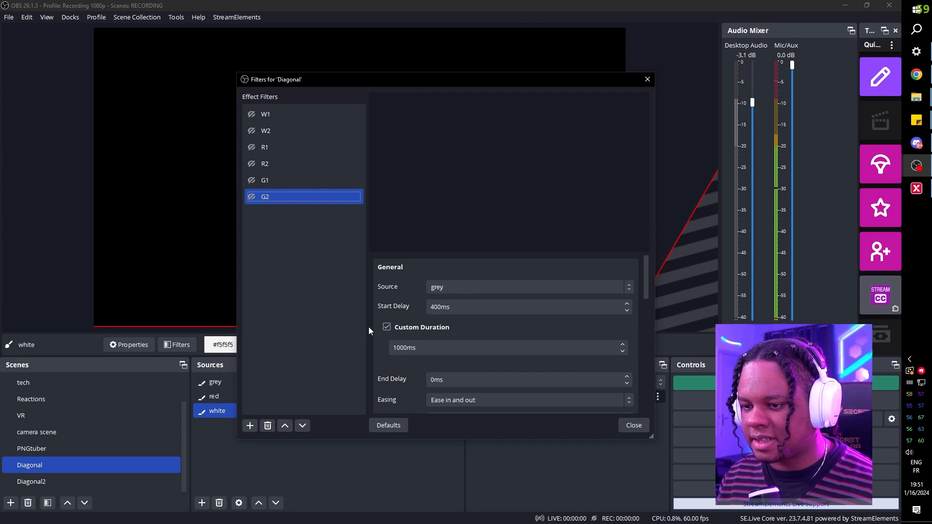
scroll(369, 328, "down", 10)
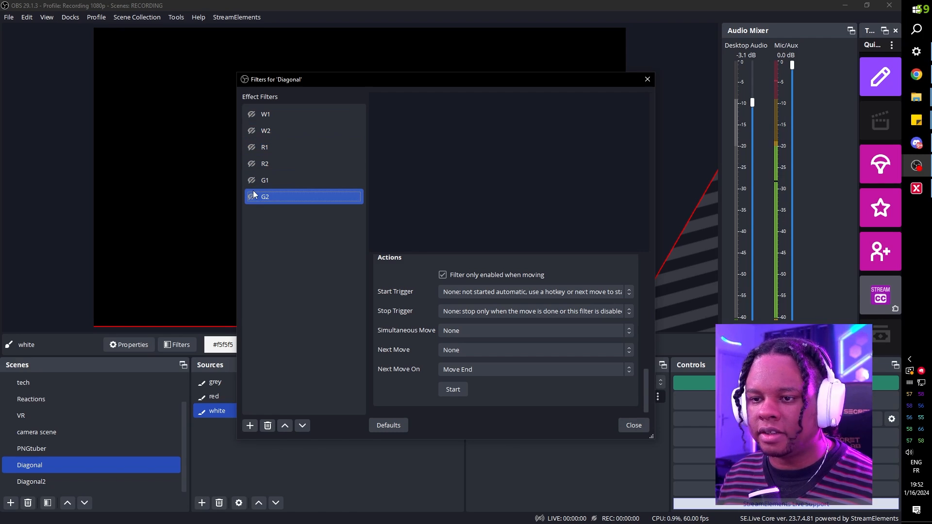
Set R1 as the simultaneous move of the W1 filter.
left_click(284, 115)
scroll(371, 324, "down", 10)
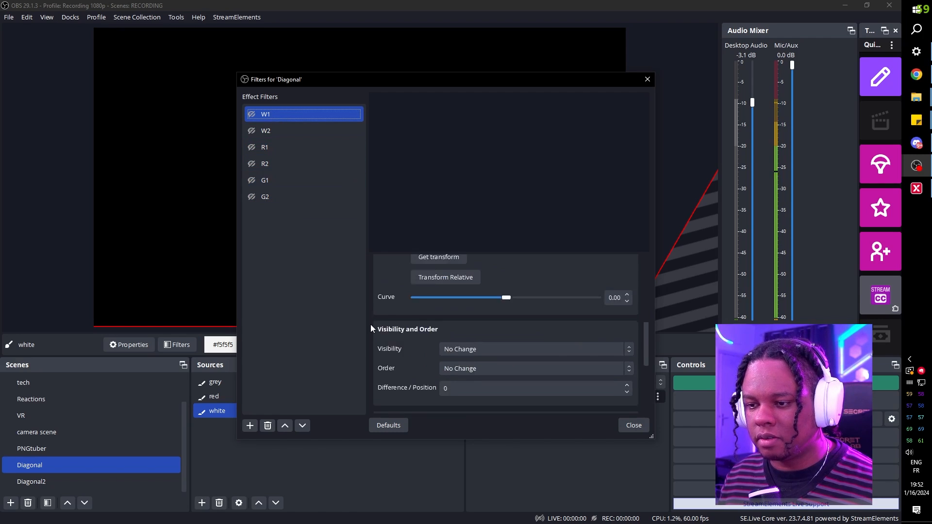
left_click(473, 332)
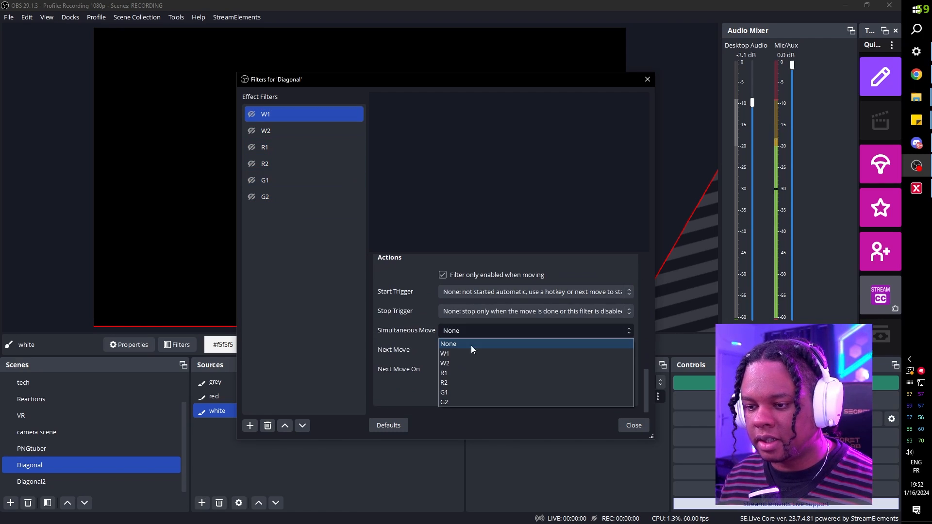
left_click(468, 372)
Set G1 as the simultaneous move of the R1 filter.
left_click(270, 148)
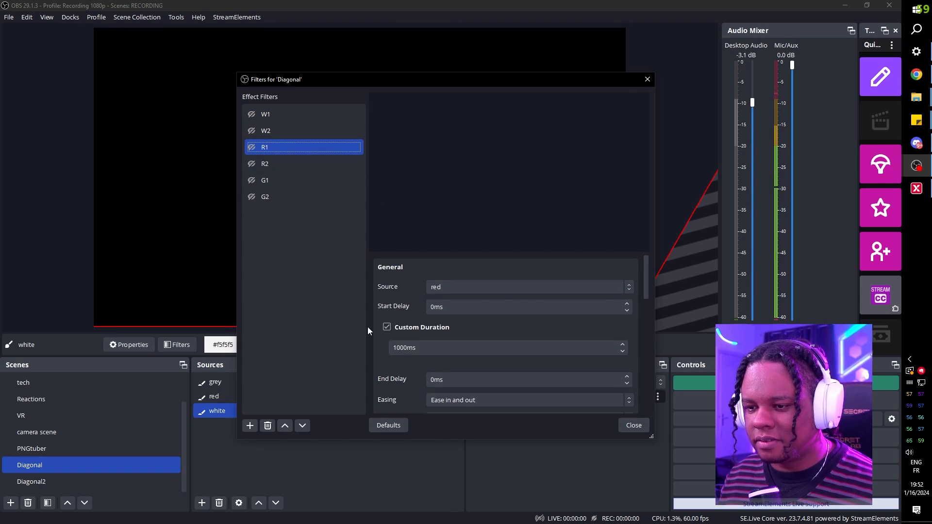
scroll(368, 327, "down", 10)
left_click(474, 331)
left_click(459, 393)
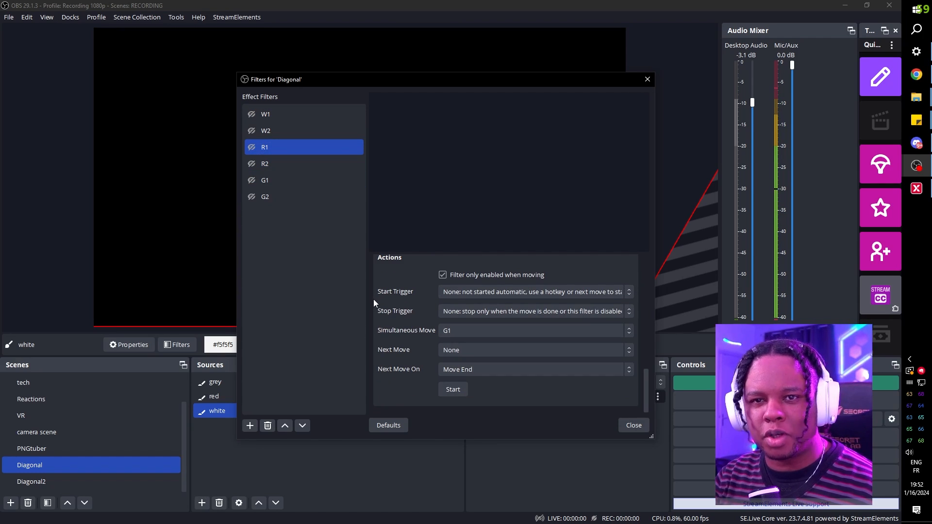
Set the G2 filter's simultaneous move to None and its next move to W1.
left_click(288, 188, "ctrl")
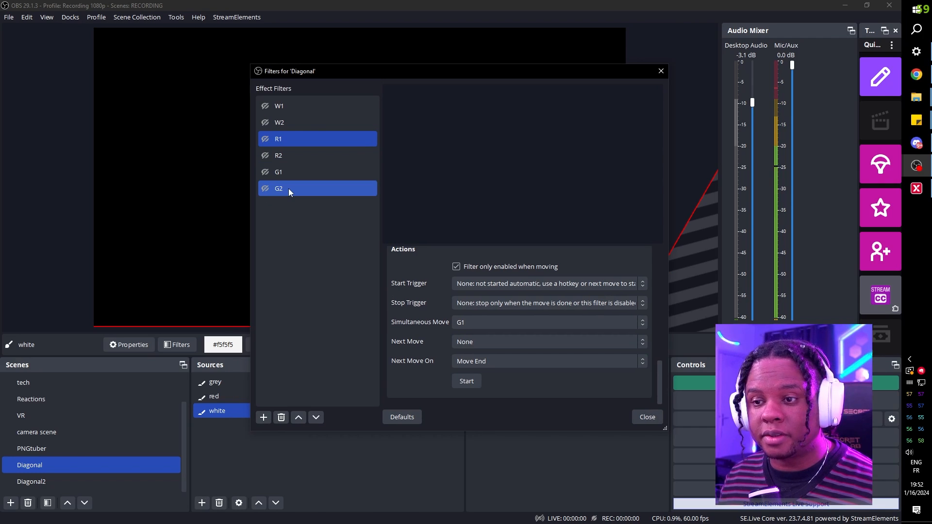
left_click(289, 189)
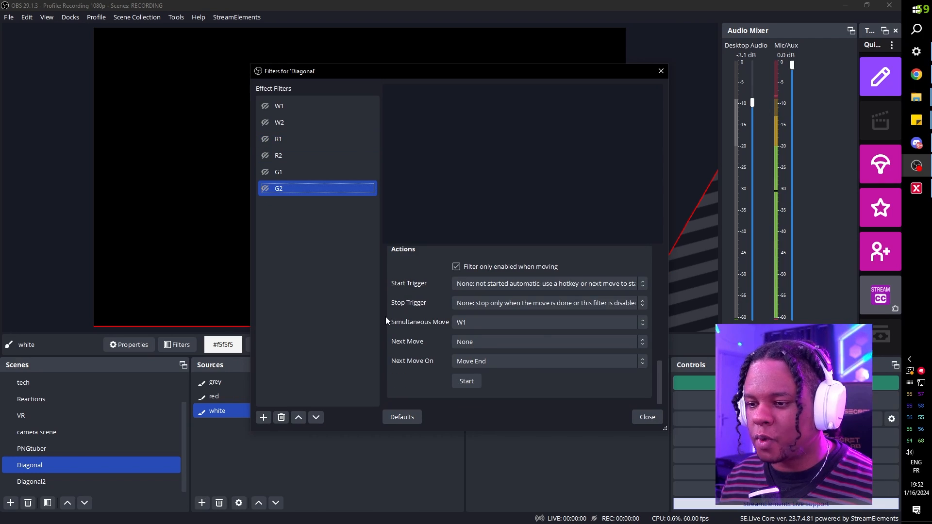
left_click(537, 325)
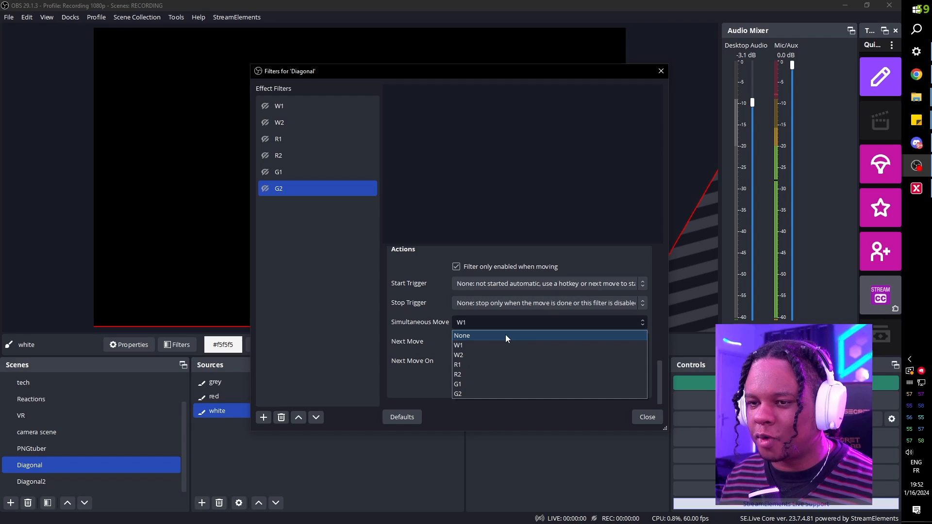
left_click(505, 337)
left_click(479, 343)
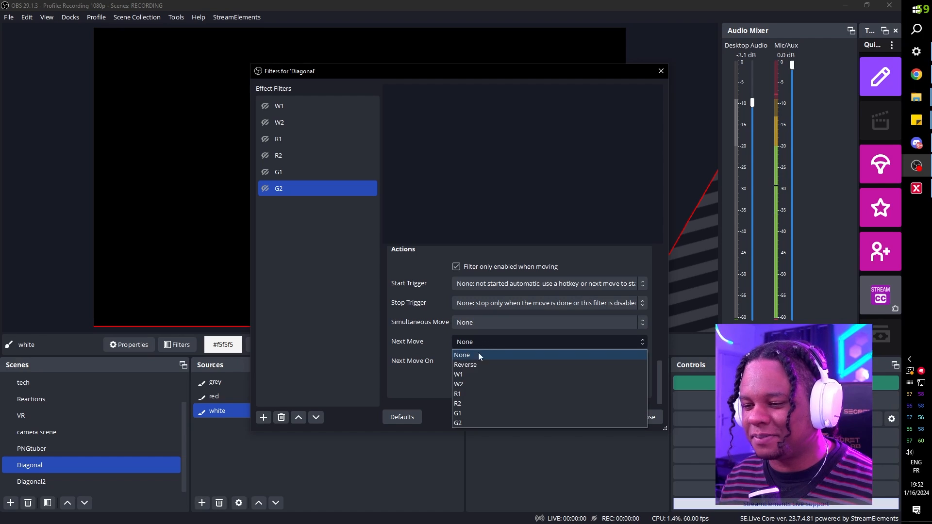
left_click(478, 377)
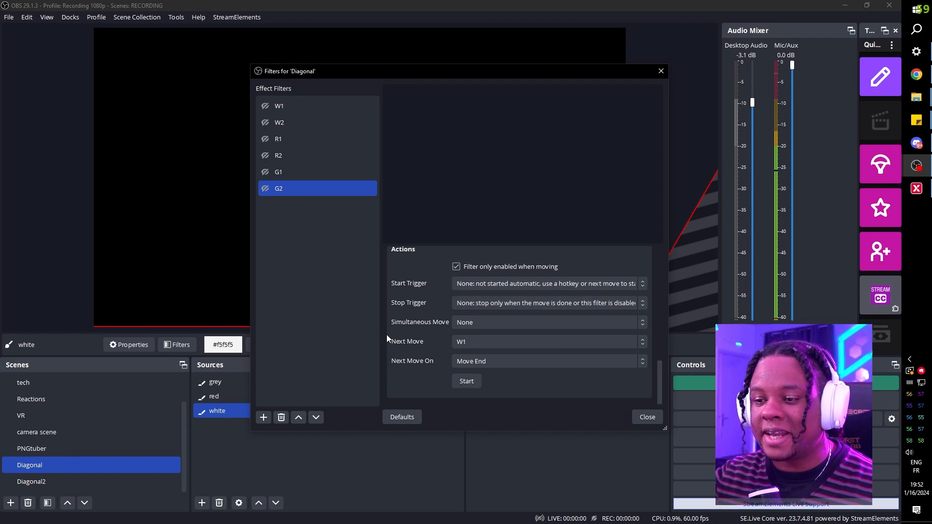
Set the end delay of the G2 filter to 2000 ms.
scroll(384, 331, "up", 6)
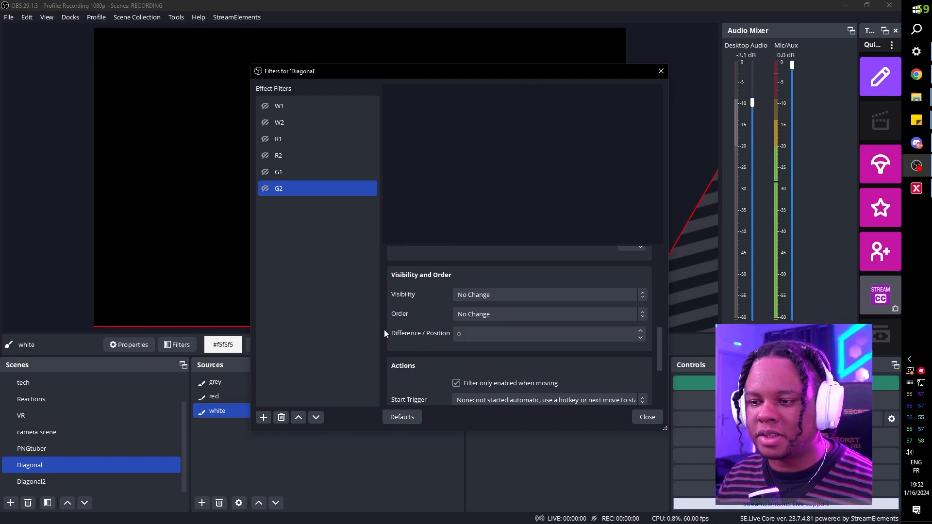
scroll(383, 330, "up", 4)
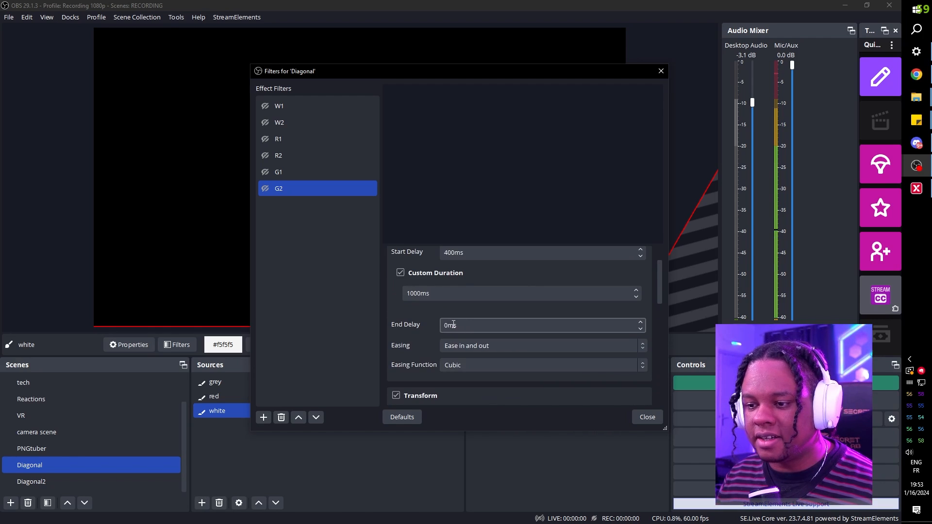
left_click(447, 324)
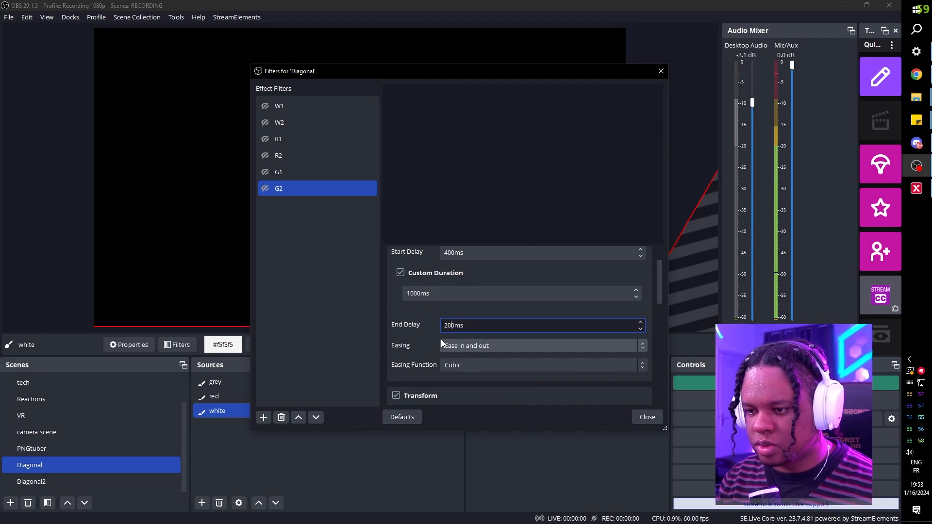
type("0")
left_click(272, 183)
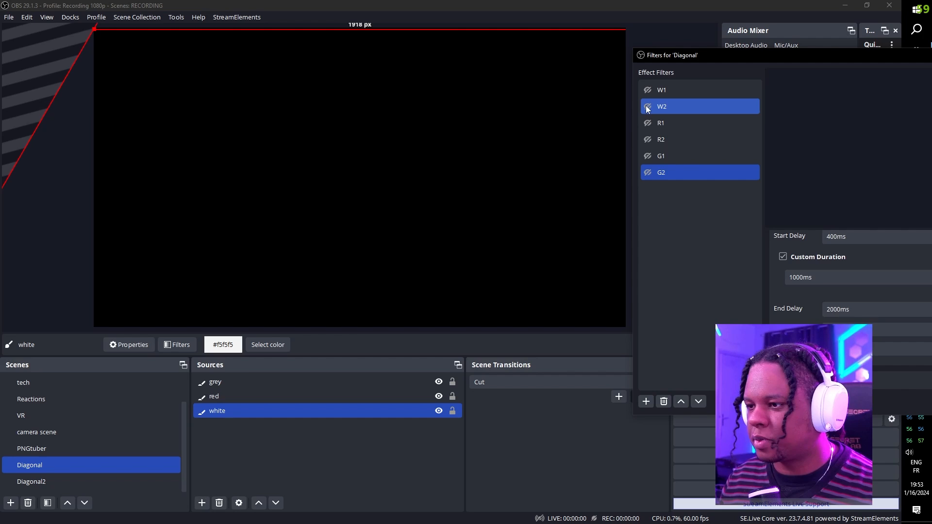
Add a User-defined shader filter to the Diagonal scene, keeping the filter window beside the canvas.
left_click(660, 90)
left_click_drag(712, 58, 706, 28)
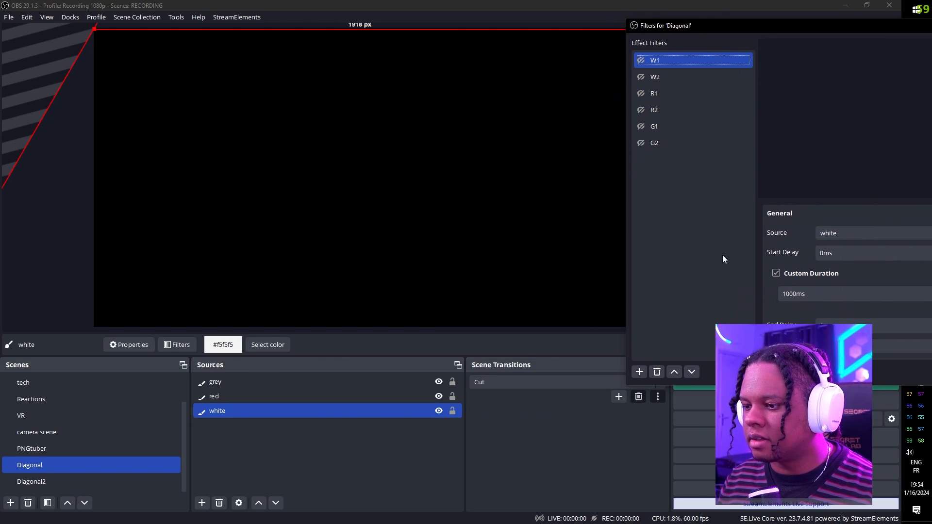
left_click(640, 372)
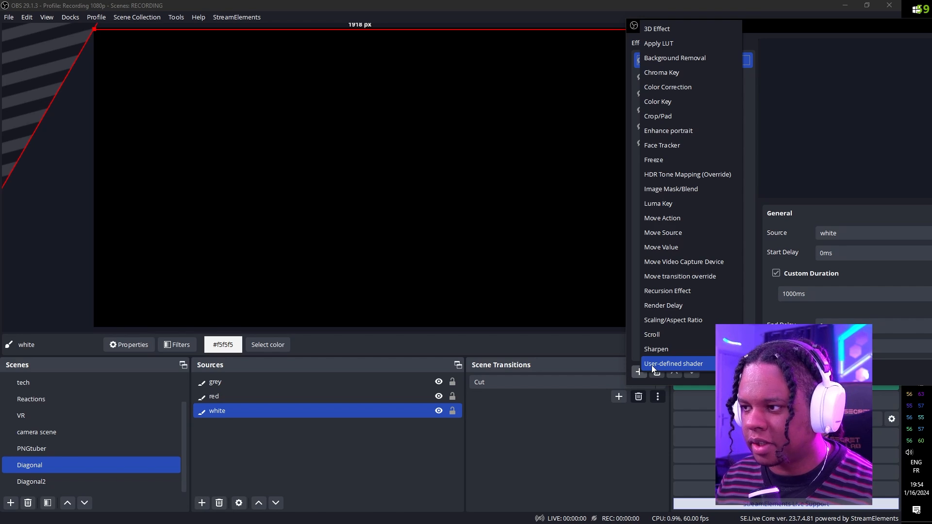
left_click(653, 366)
scroll(625, 308, "down", 2)
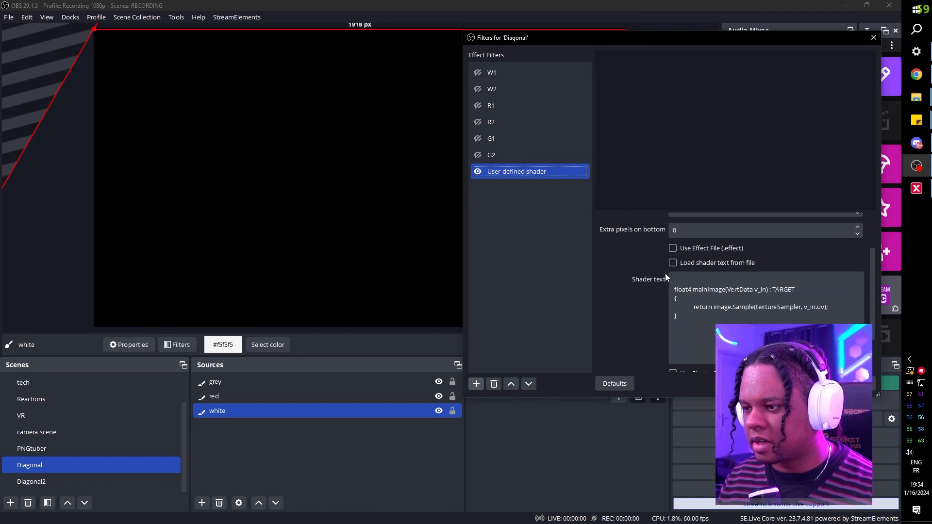
Load Chroma+UV-Distortion.shader from file into the shader filter and test it with the W2 move.
left_click(673, 263)
left_click(844, 337)
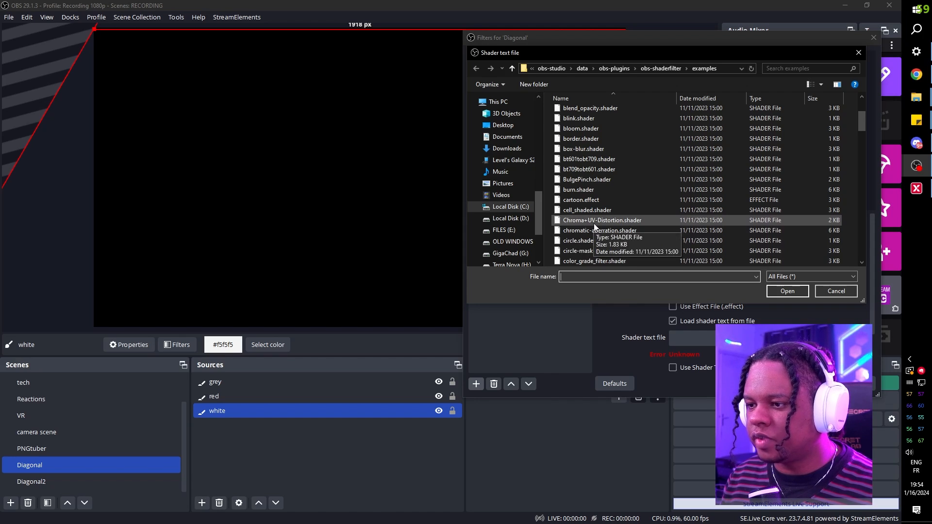
left_click(595, 226)
left_click(787, 291)
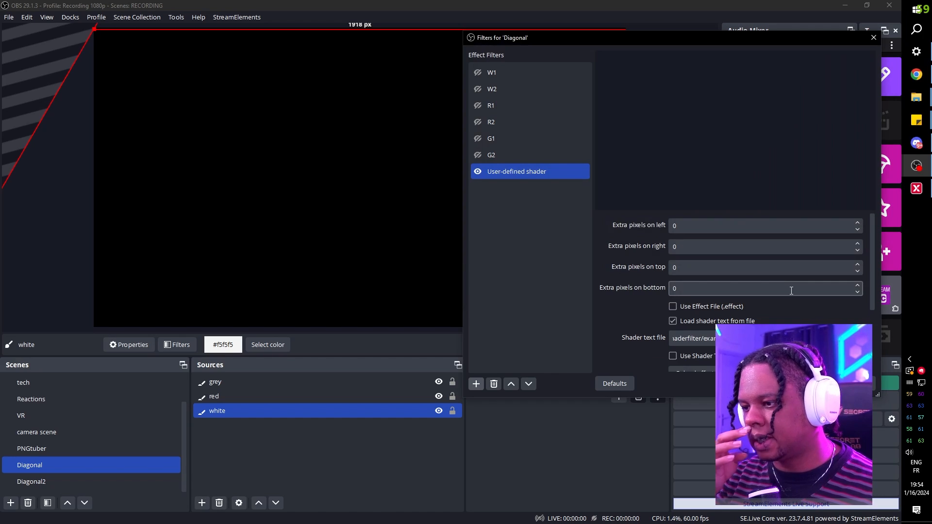
left_click(479, 90)
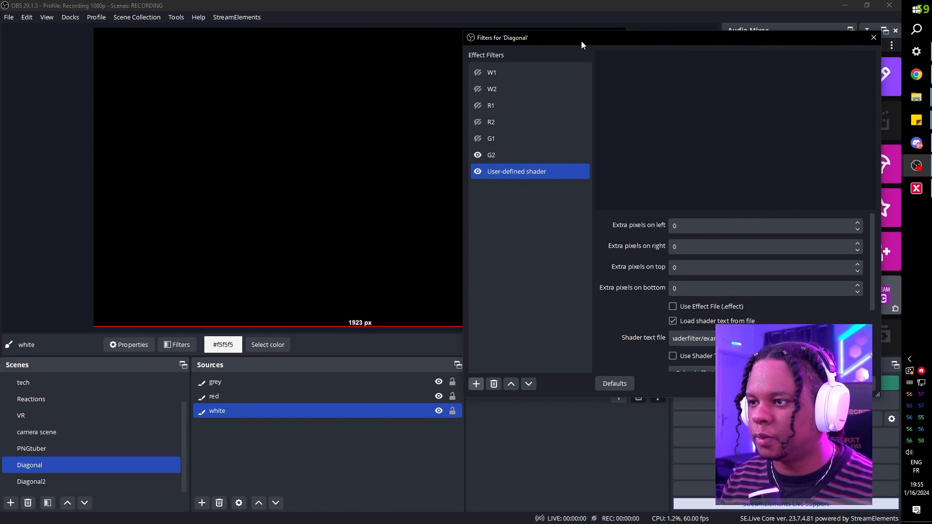
left_click_drag(580, 40, 583, 27)
Try ascii.shader and frosted_glass.shader in a second User-defined shader filter with the W2 move, and remove that filter.
left_click(479, 372)
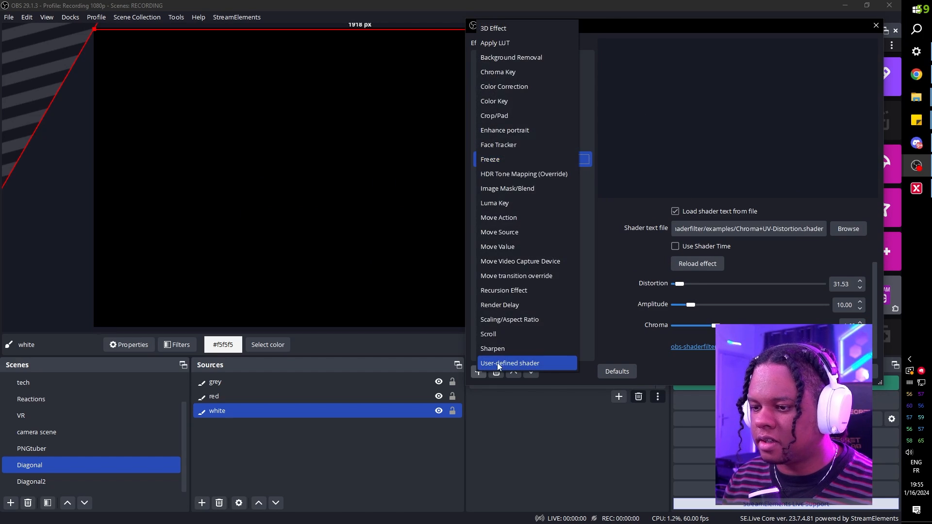
left_click(497, 364)
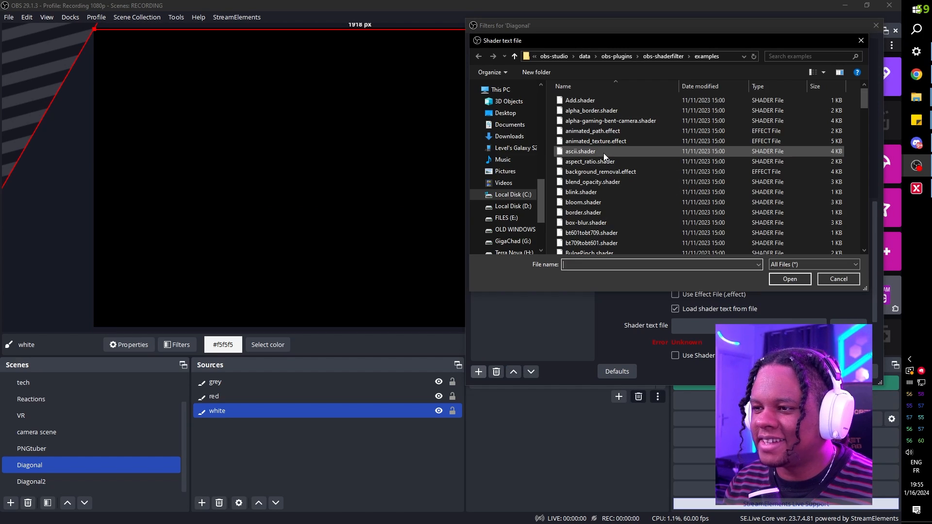
double_click(605, 153)
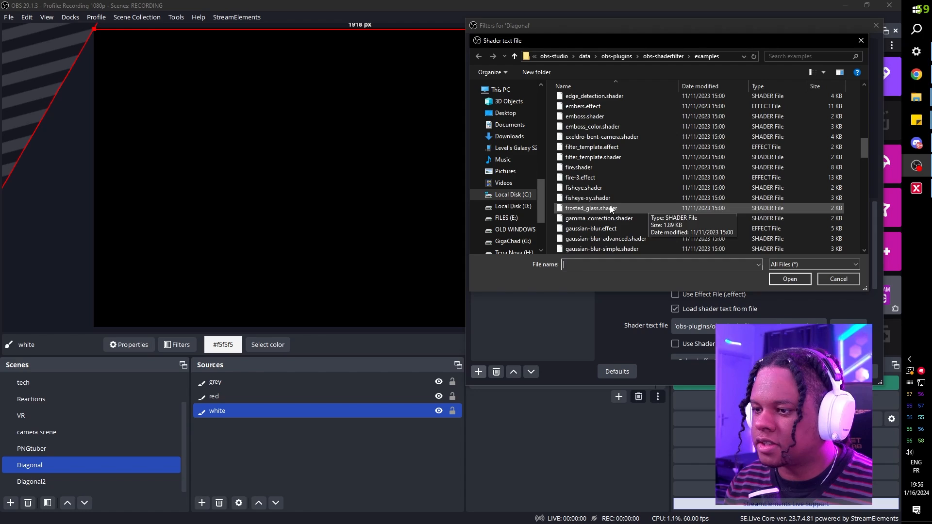
left_click(626, 206)
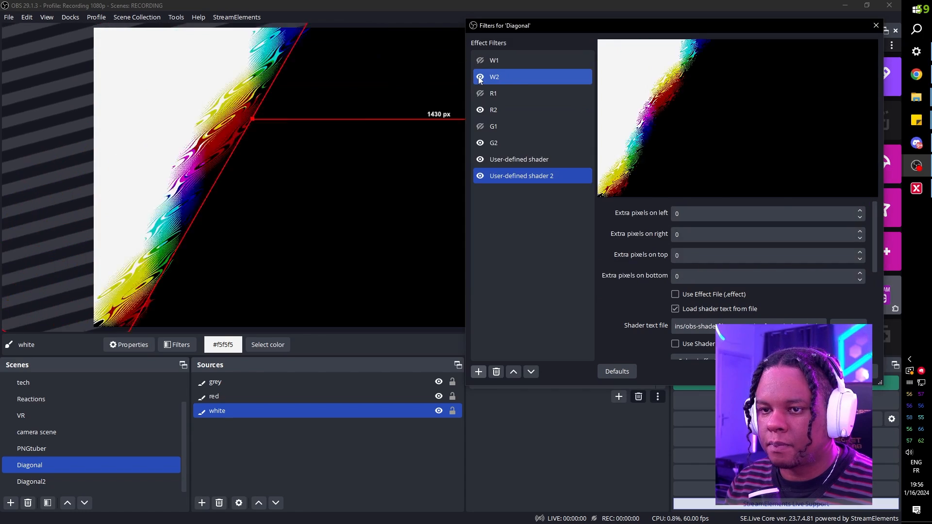
left_click(480, 78)
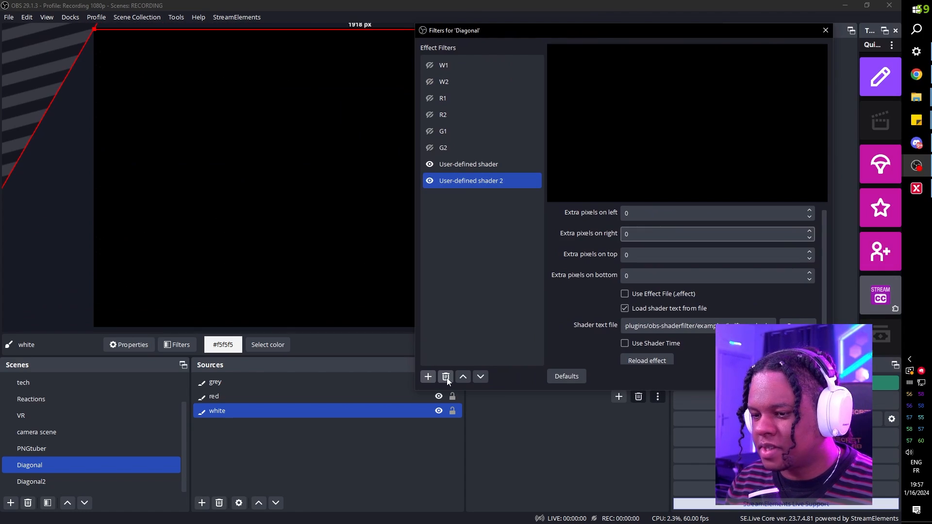
left_click(446, 377)
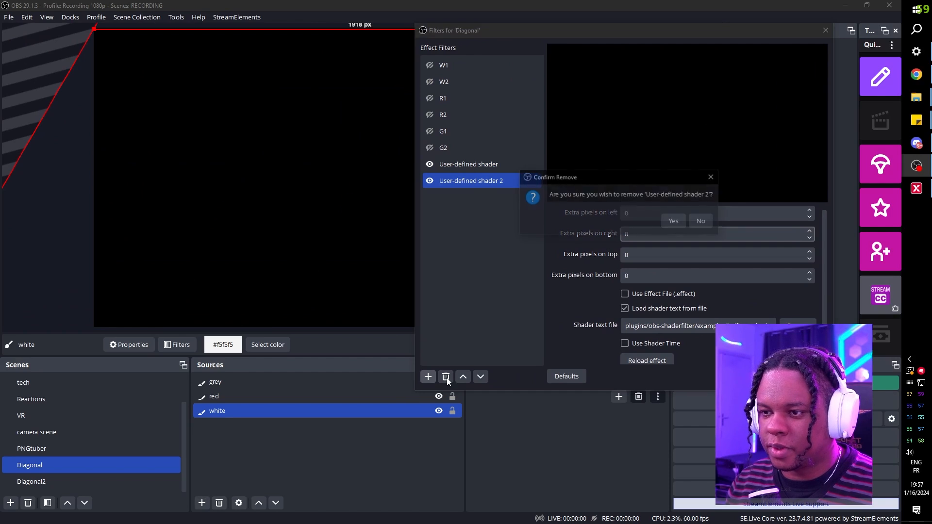
Add a Color Source named W circle to the Circle burst scene and set its height to 1920.
left_click(202, 503)
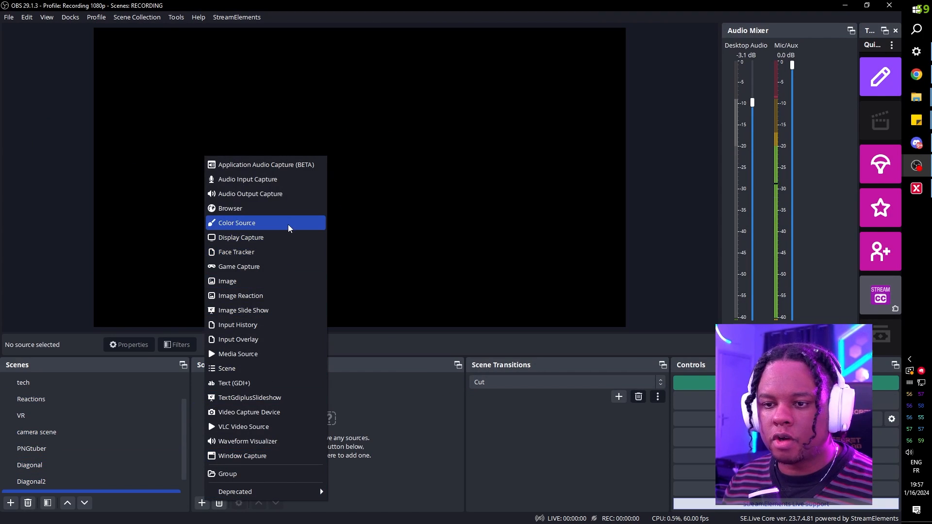
left_click(282, 223)
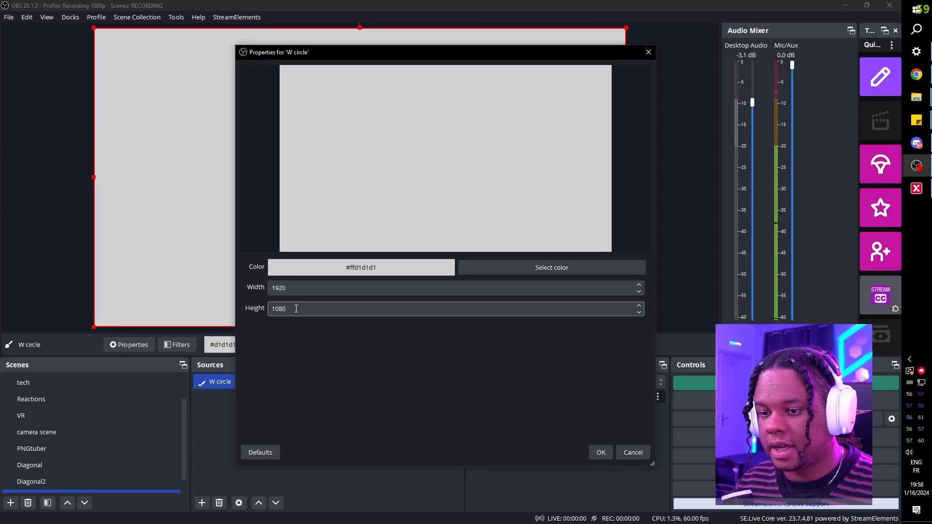
left_click_drag(297, 309, 269, 313)
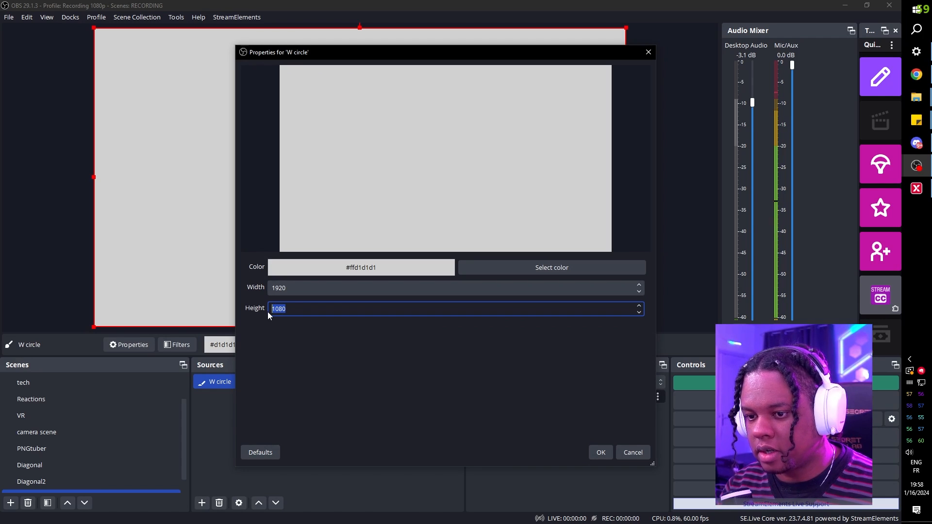
type("1920")
key("Return")
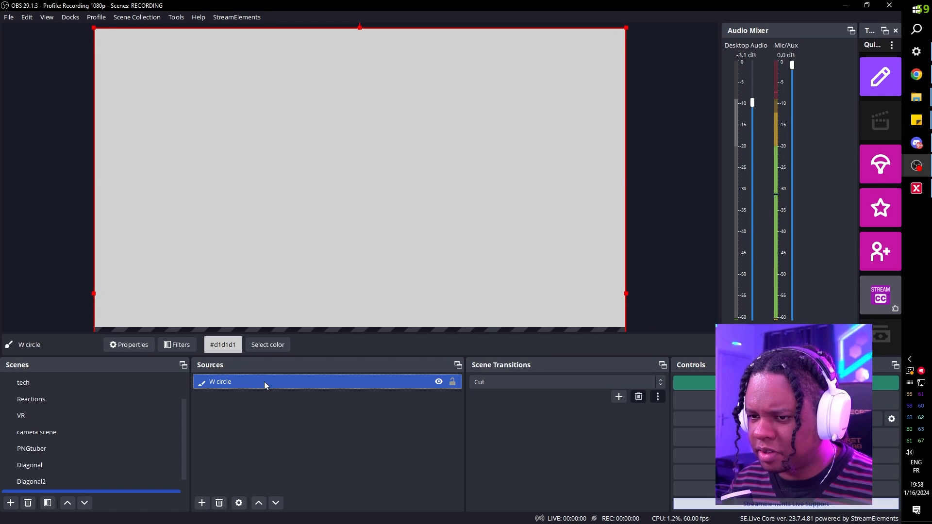
Add a User-defined shader filter with the default name to the W circle source.
left_click(181, 349)
left_click(255, 426)
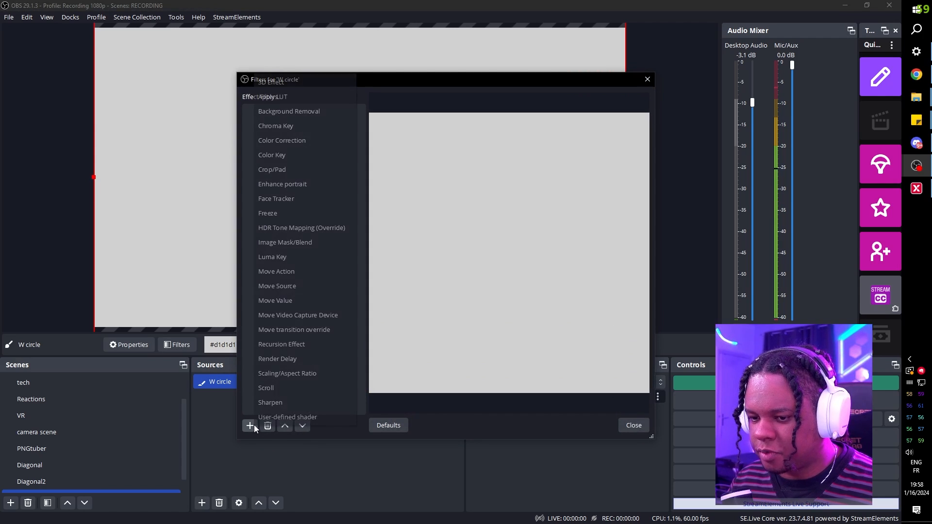
left_click(294, 418)
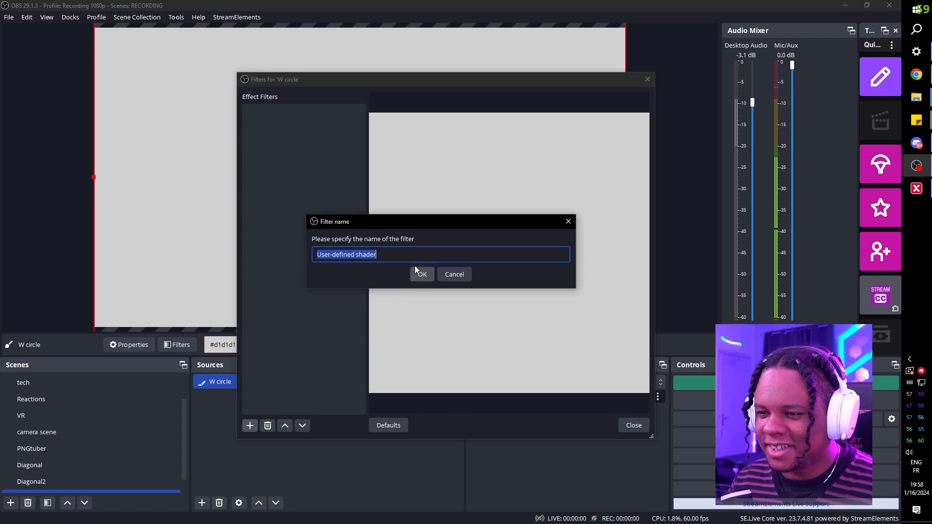
left_click(421, 275)
Load circle.shader from file into W circle's shader filter and close the filter window.
left_click(447, 286)
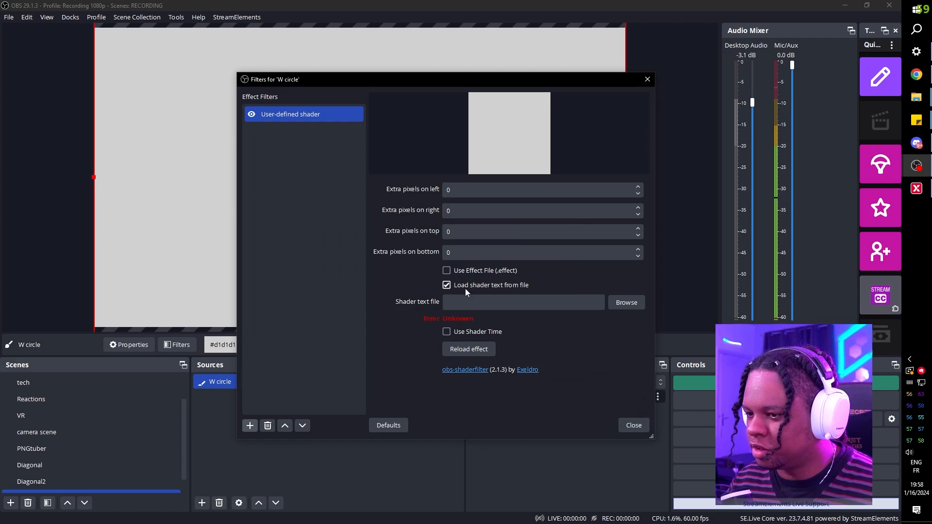
left_click(627, 303)
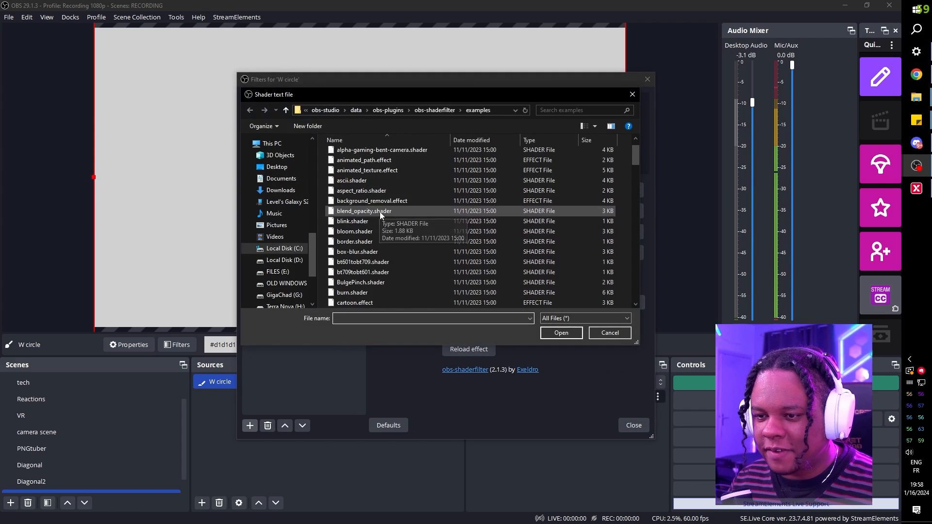
scroll(380, 212, "down", 2)
left_click(377, 252)
left_click(565, 334)
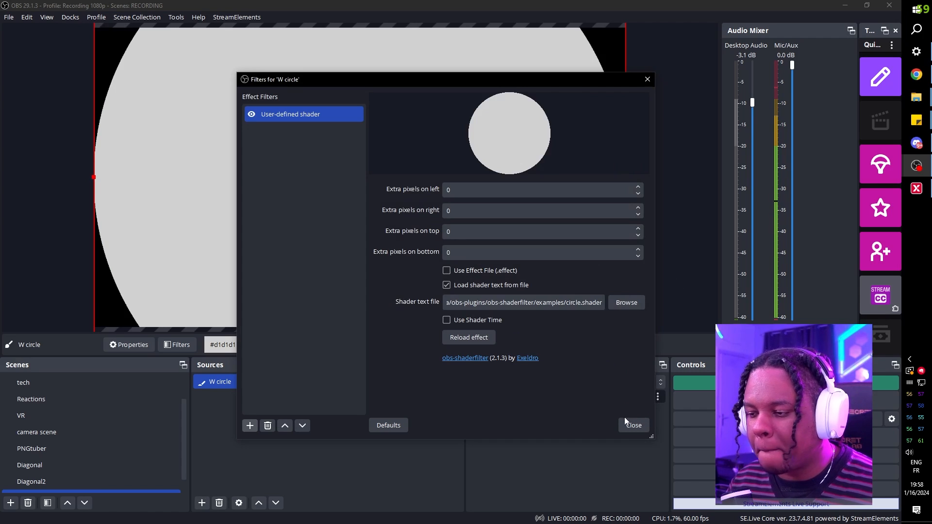
left_click(635, 425)
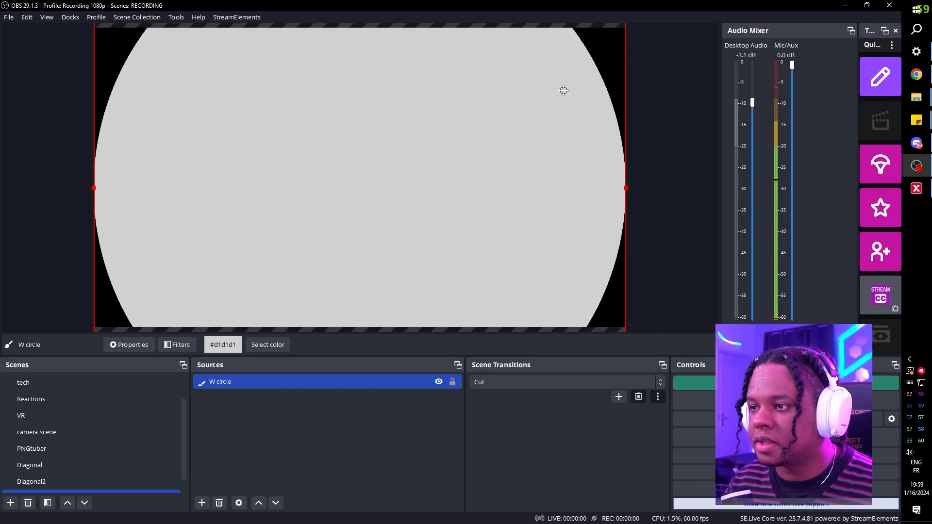
Enlarge W circle beyond the canvas edges and center it so that it covers the whole canvas.
left_click_drag(562, 153, 559, 195)
left_click_drag(627, 28, 686, 32)
key("ctrl+d")
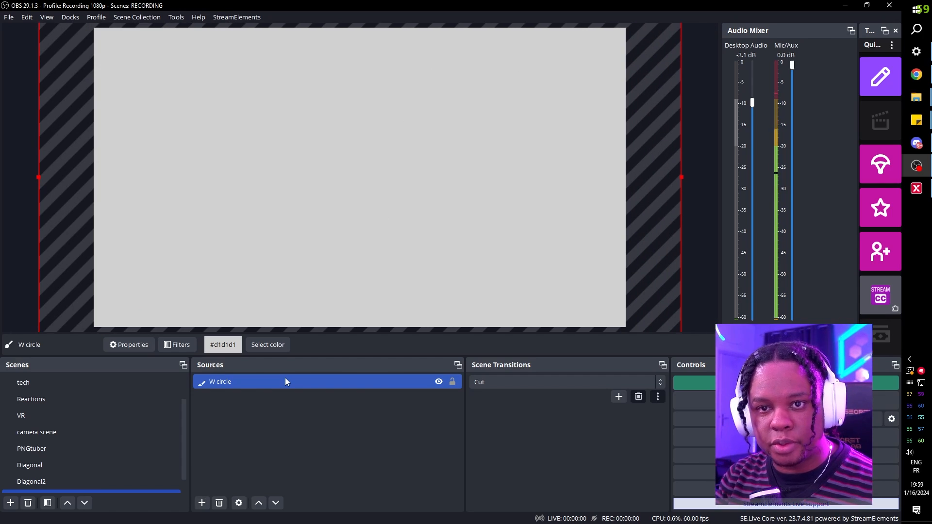
Add a Move Source filter named W2 to the Circle burst scene for W circle, with a 1000 ms custom duration.
scroll(121, 420, "down", 1)
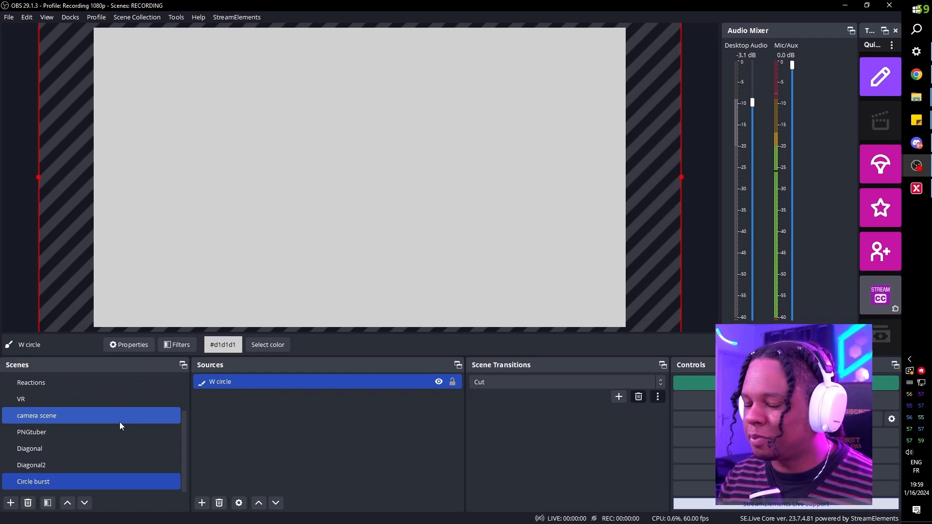
right_click(54, 485)
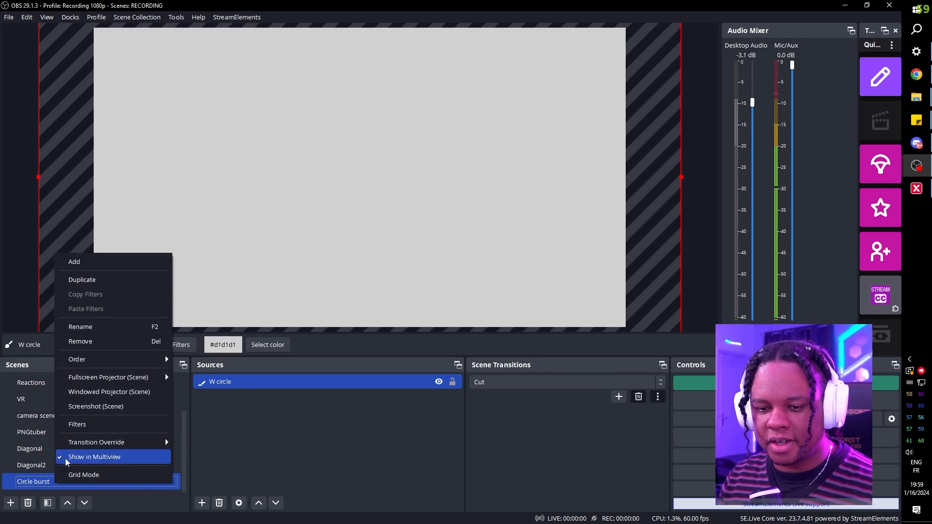
left_click(78, 425)
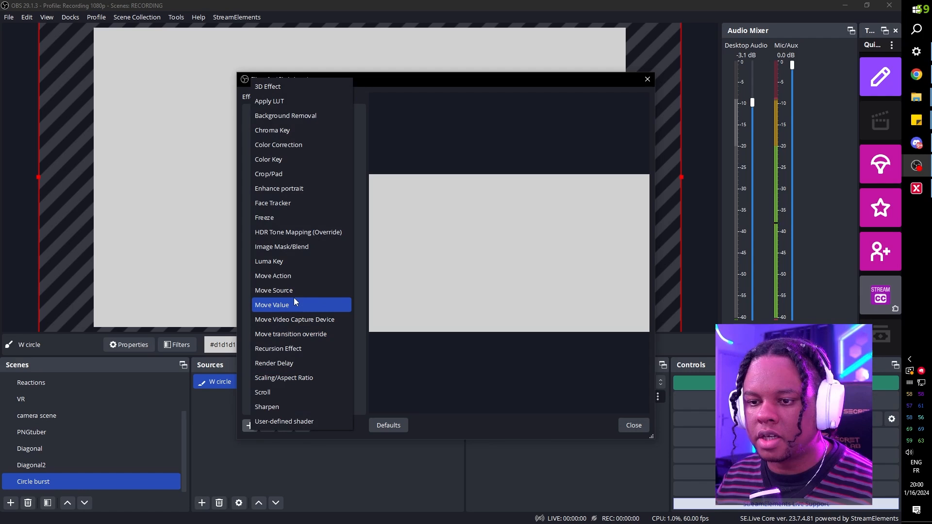
left_click(290, 289)
type("W")
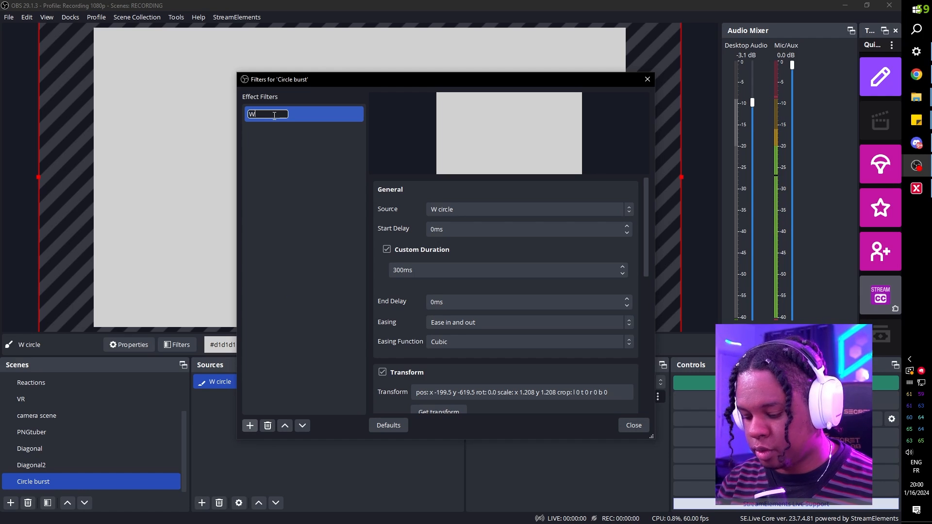
type("2")
scroll(391, 241, "down", 1)
left_click(391, 241)
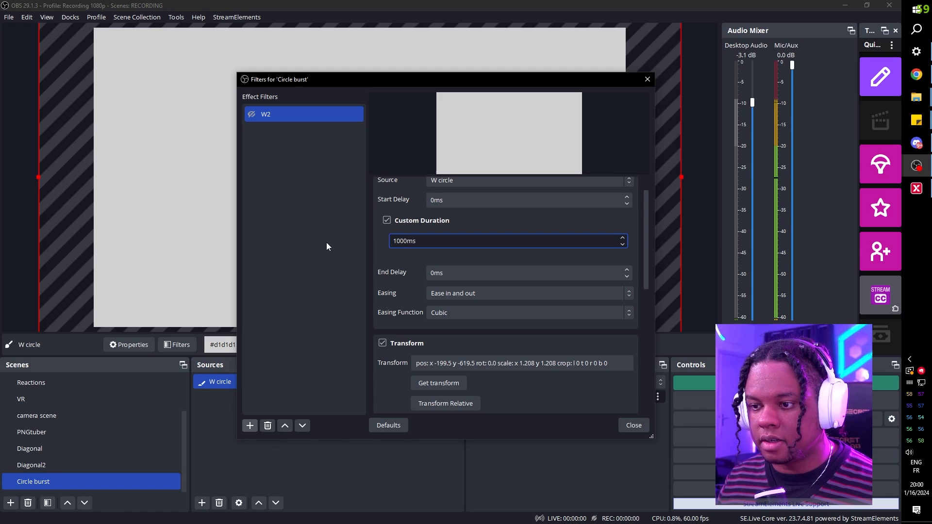
left_click(371, 233)
scroll(372, 242, "down", 2)
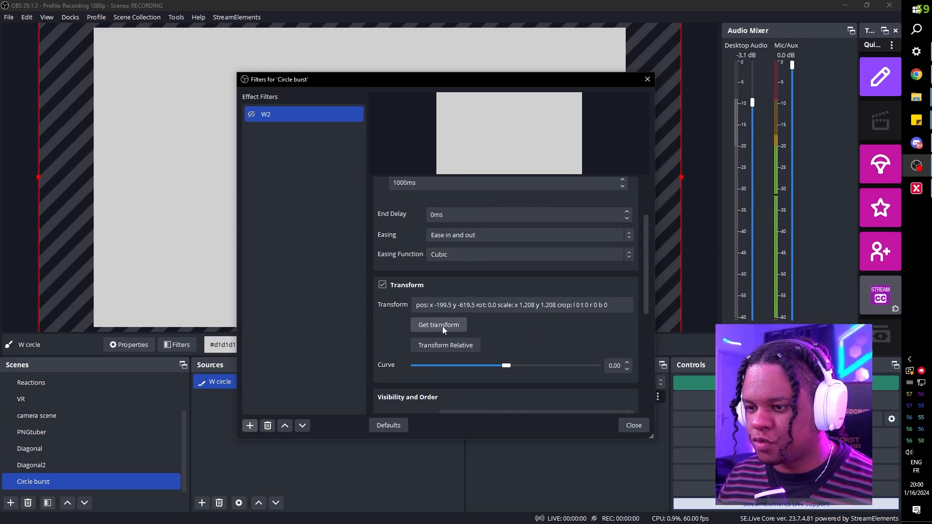
Duplicate the W2 filter and name the copy W1.
right_click(291, 115)
left_click(319, 160)
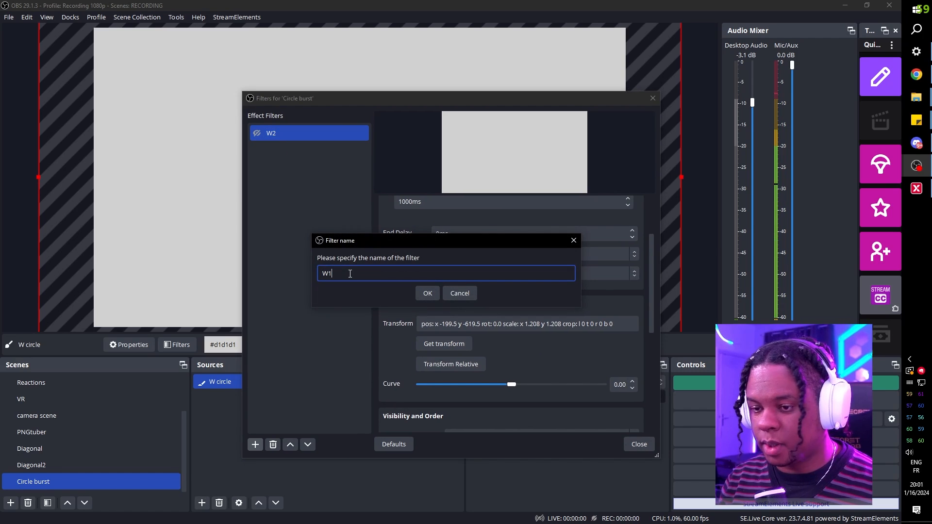
type("W1")
key("Return")
Set W circle's positional alignment to Center and center it on the canvas again.
left_click_drag(339, 96, 465, 48)
left_click(232, 161)
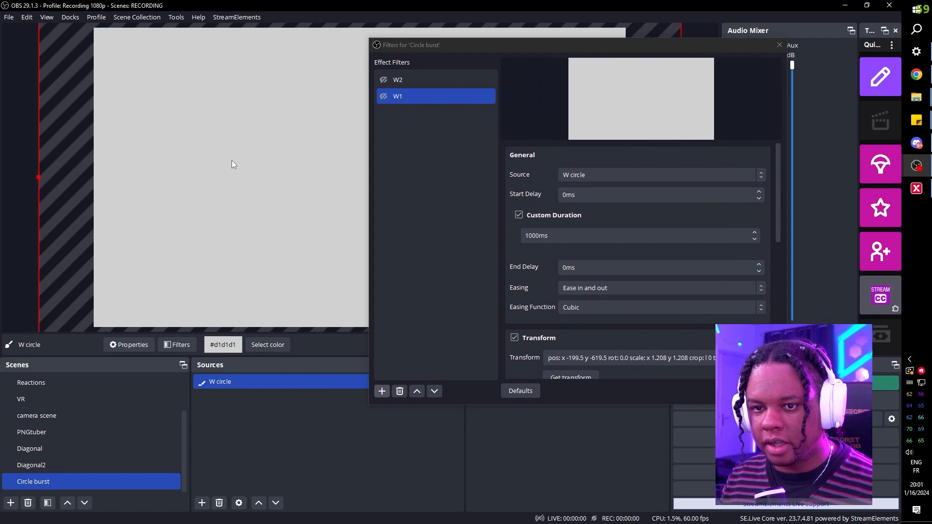
key("ctrl+e")
left_click(476, 232)
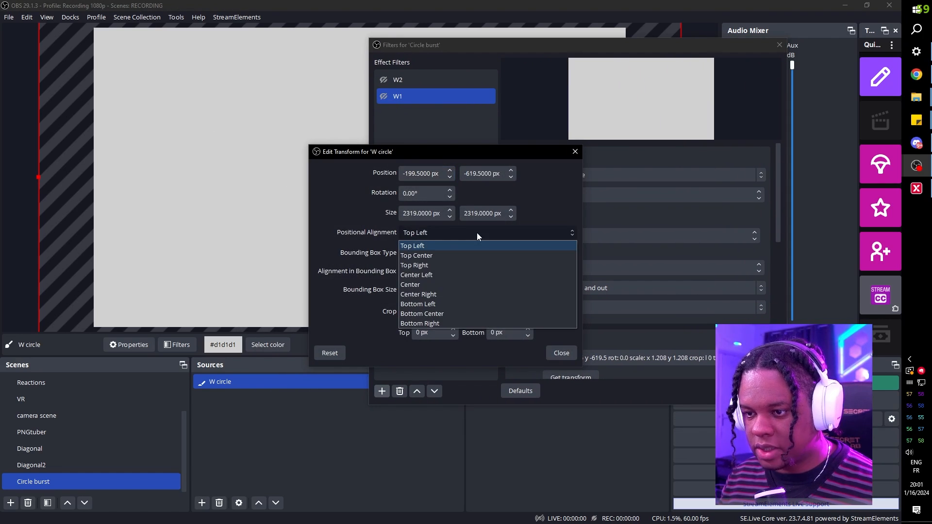
left_click(445, 285)
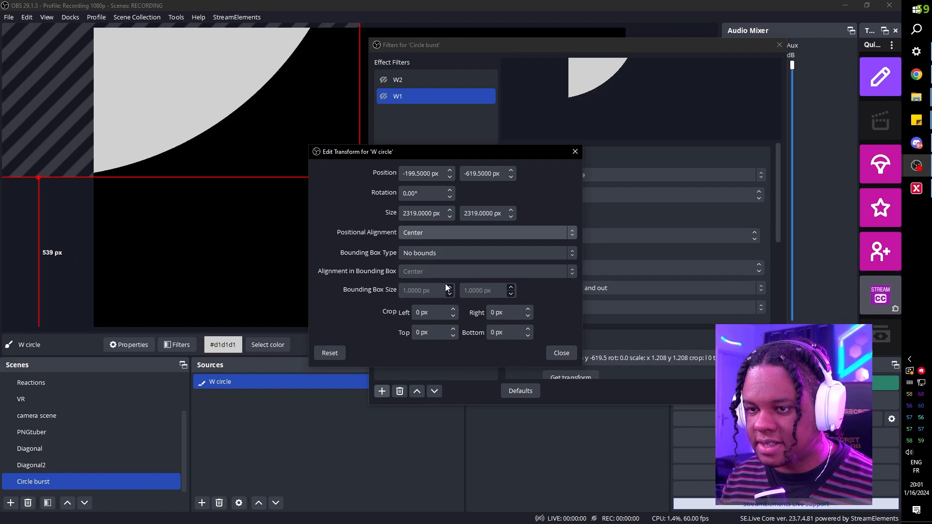
left_click(561, 353)
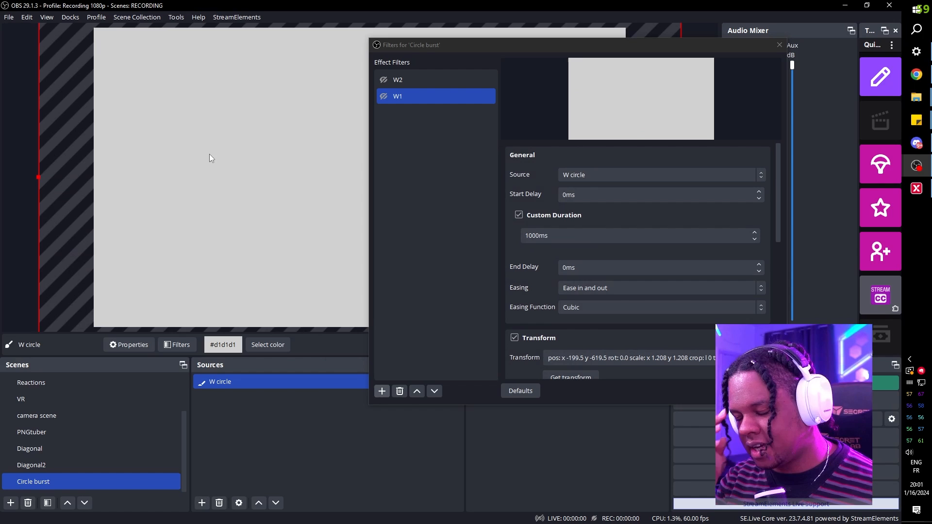
Capture W circle's current transform in both the W1 and W2 filters.
left_click(566, 378)
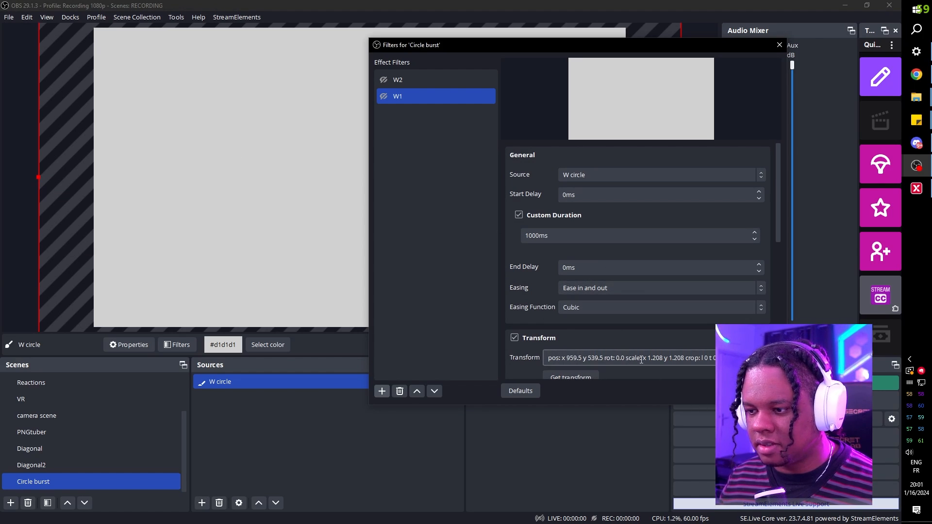
left_click(406, 80)
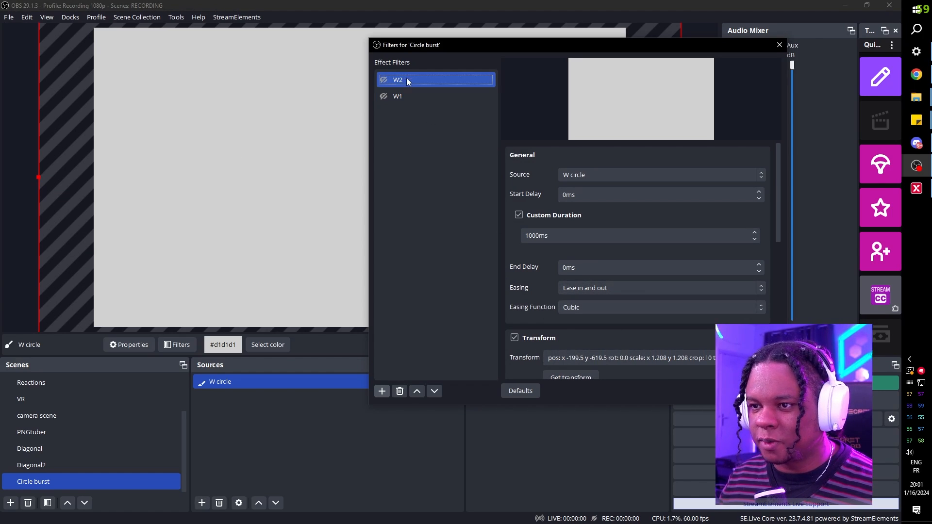
left_click(563, 378)
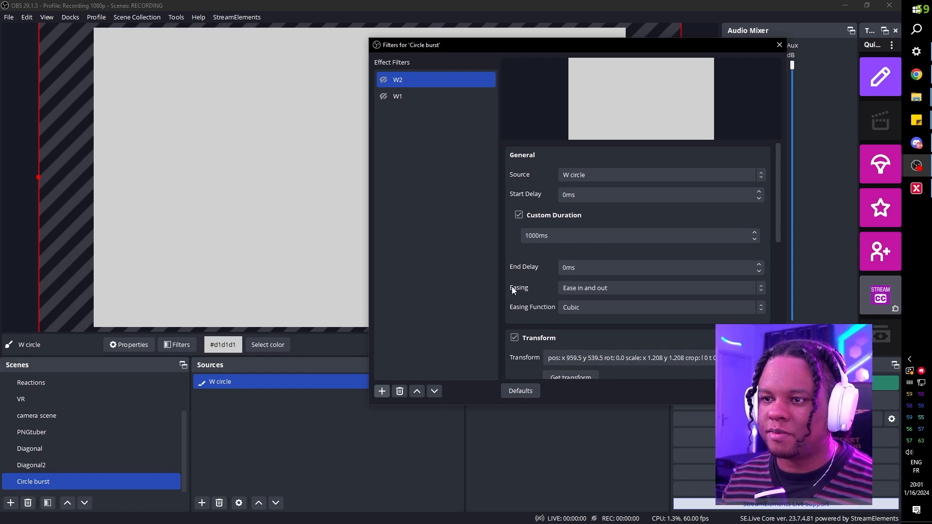
Set the scale in W1's transform to x 0 and y 0.
left_click(402, 100)
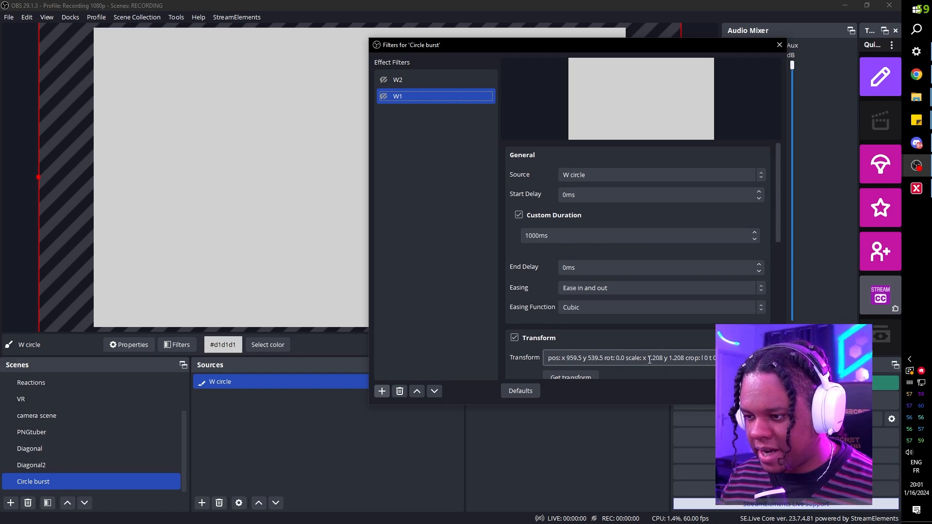
left_click_drag(650, 360, 655, 357)
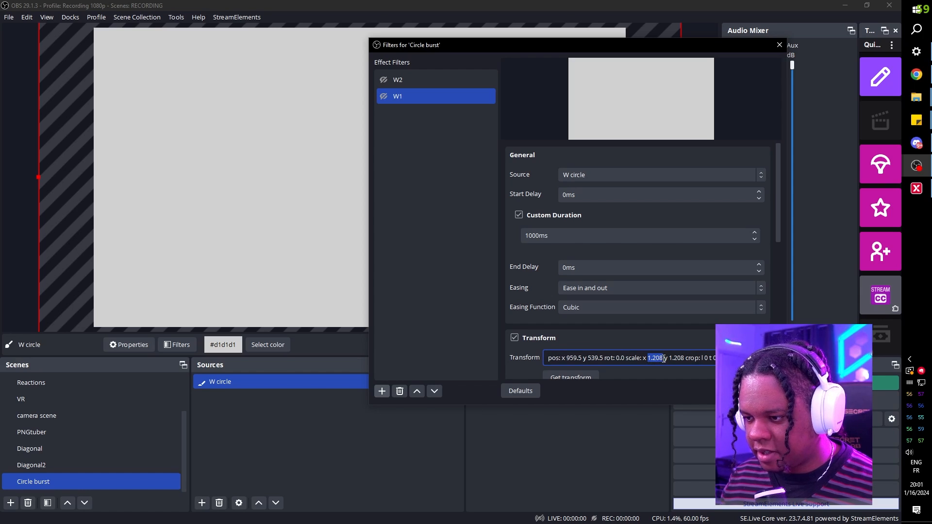
type("0")
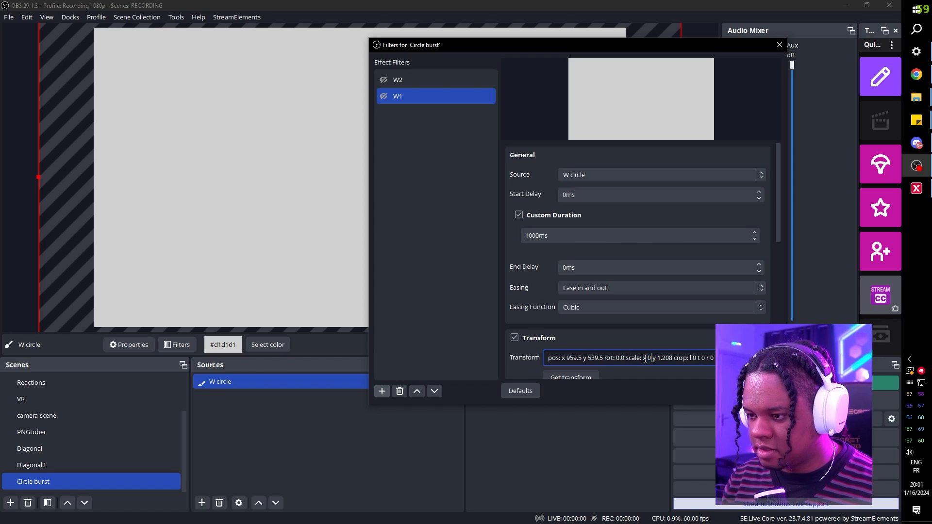
left_click_drag(658, 358, 673, 358)
type("0")
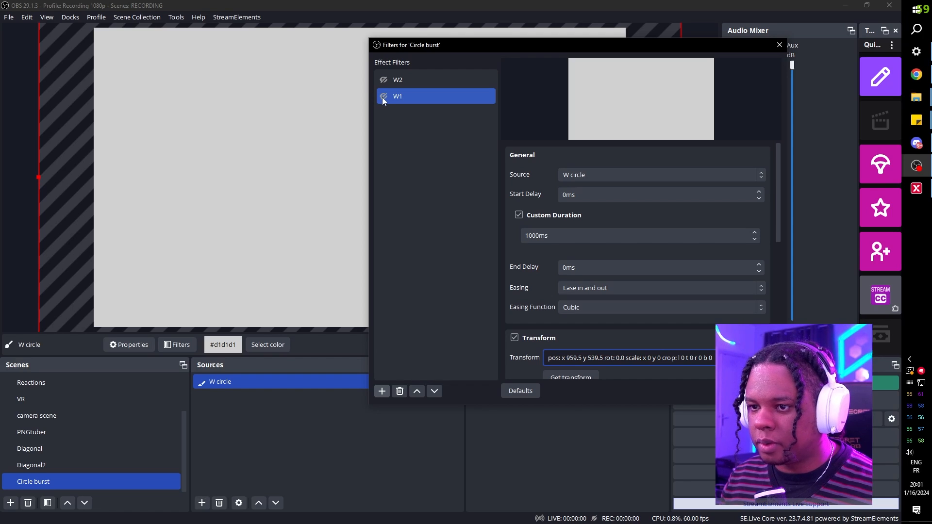
Play the W1 and W2 moves to preview the circle shrinking and growing on the canvas.
left_click_drag(441, 50, 682, 67)
left_click(623, 112)
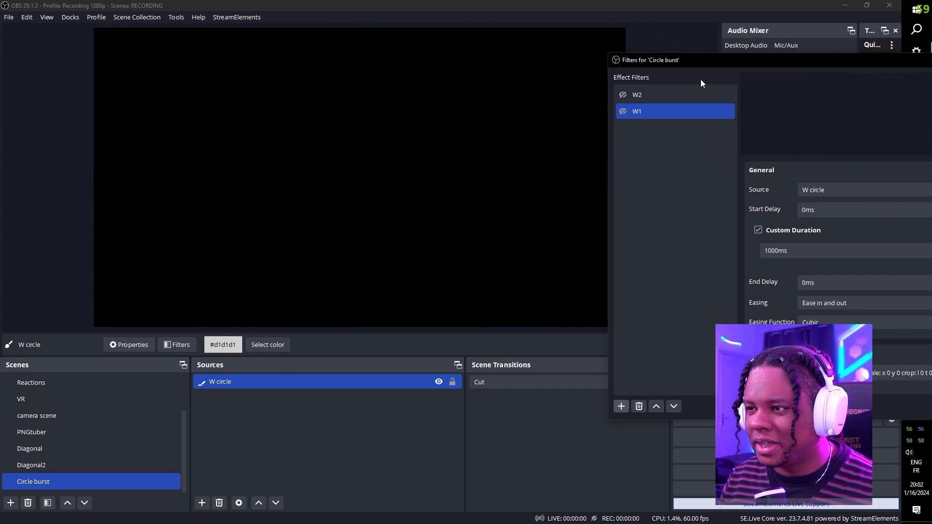
left_click_drag(704, 62, 476, 62)
left_click(447, 84)
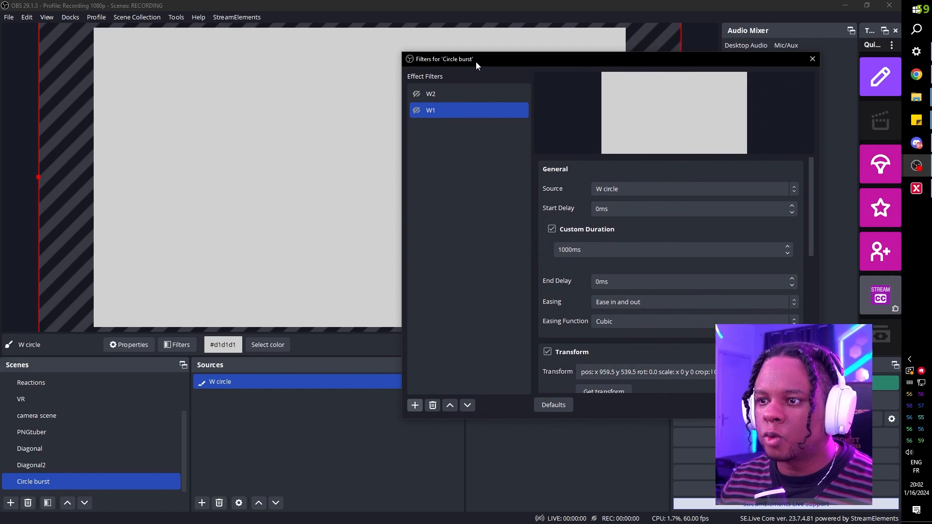
Set W2's easing function to Bounce, play the move as a test, and close the filter window.
left_click(459, 97)
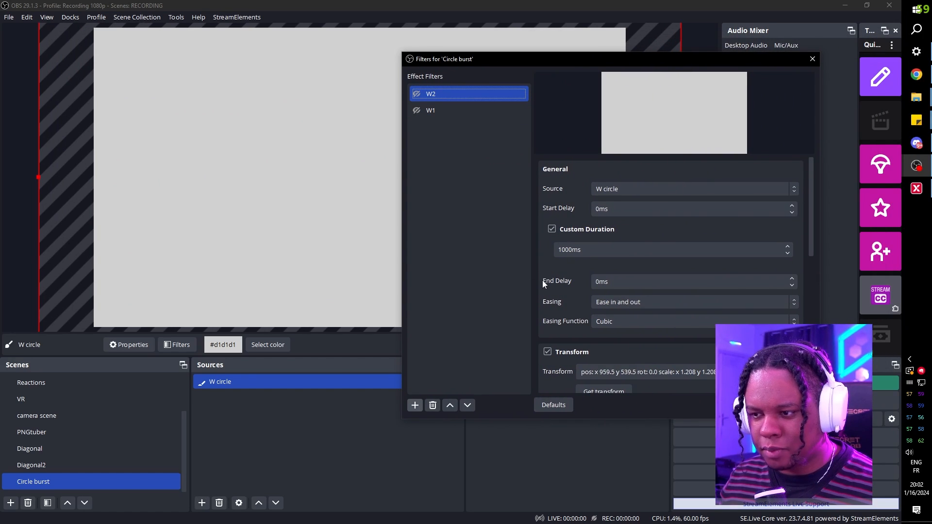
scroll(541, 279, "down", 2)
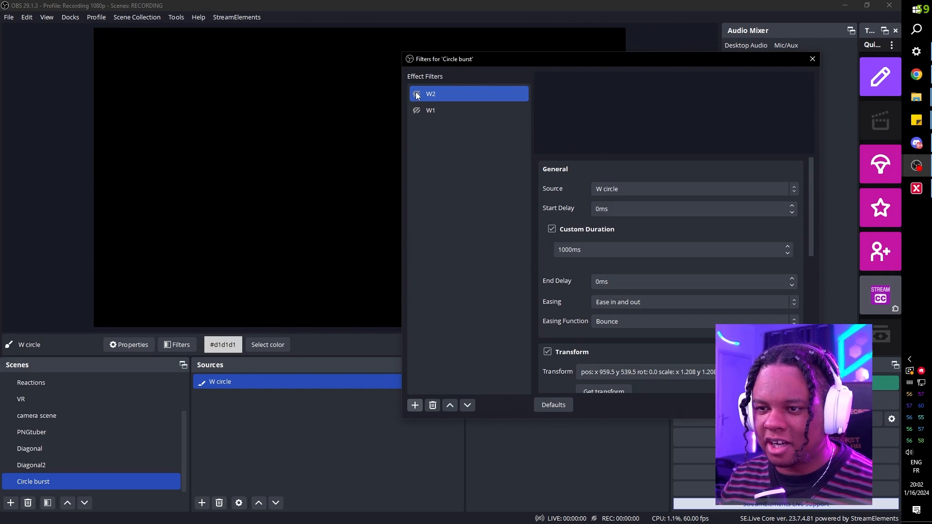
left_click(416, 95)
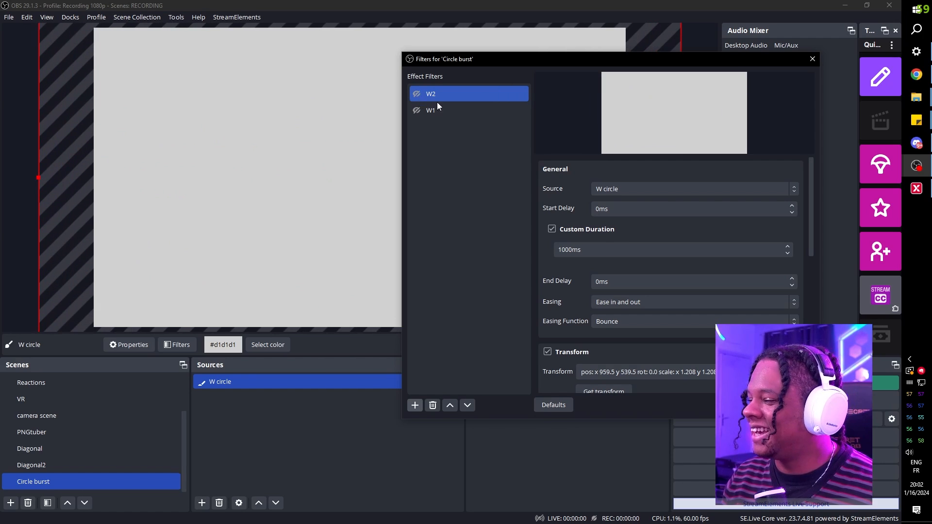
left_click_drag(501, 59, 568, 42)
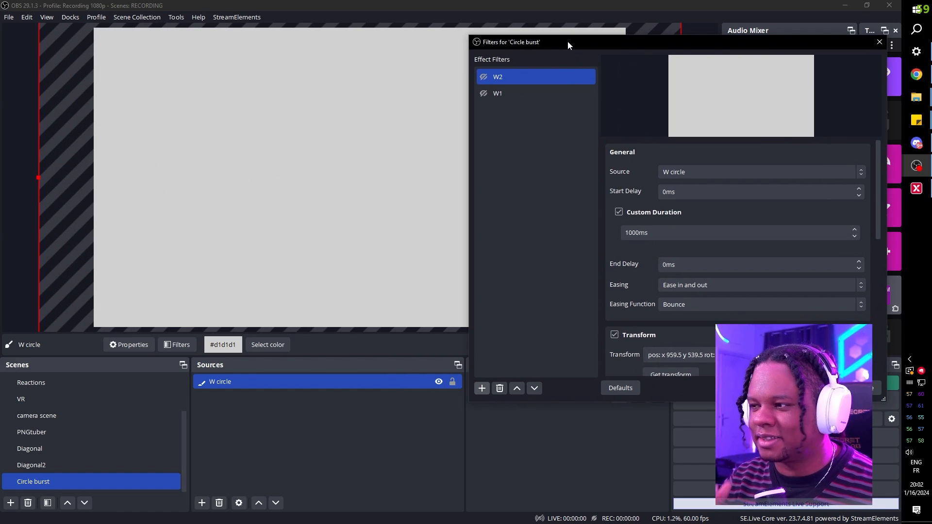
key("Escape")
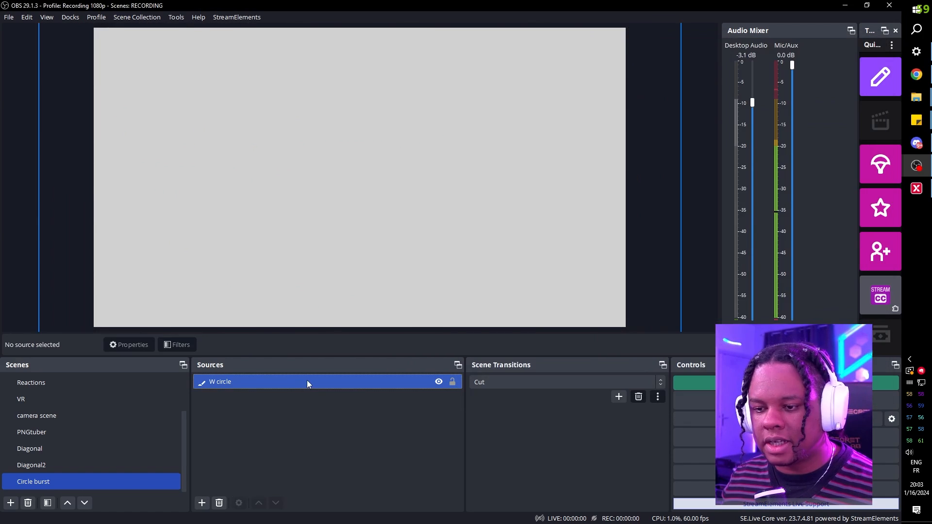
Paste a duplicate of W circle into the scene and change the copy's color to orange.
right_click(307, 380)
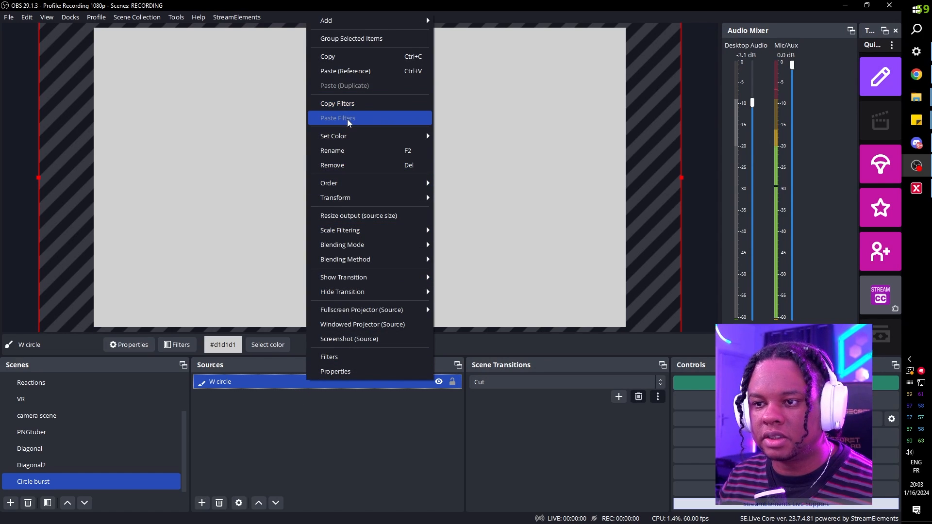
left_click(340, 57)
right_click(316, 392)
left_click(341, 449)
left_click(268, 345)
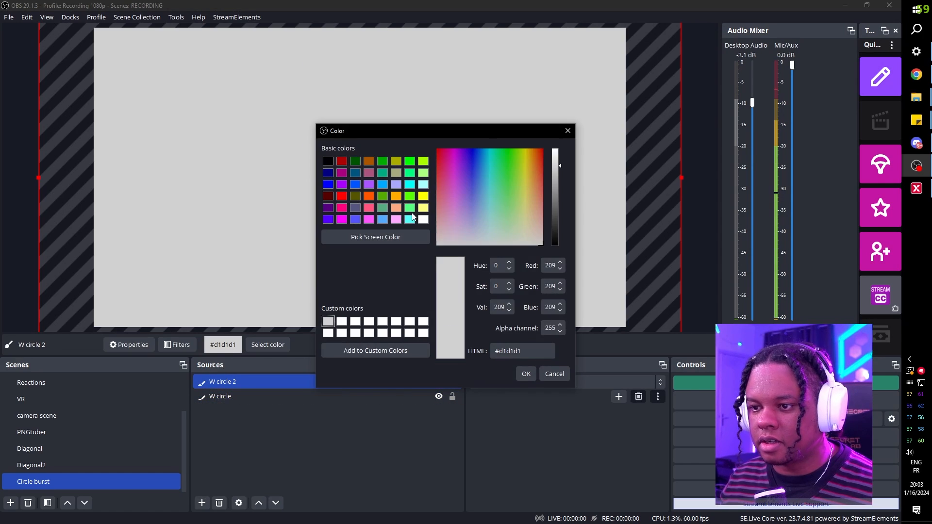
left_click(396, 196)
left_click(525, 374)
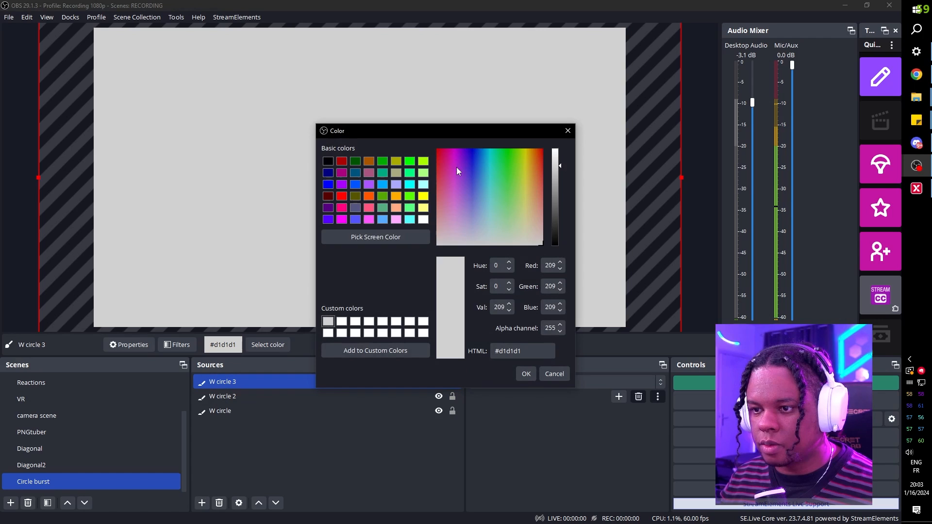
Color the second duplicate, W circle 3, blue and the third duplicate, W circle 4, dark blue #08081d.
left_click(487, 153)
left_click(527, 375)
right_click(268, 383)
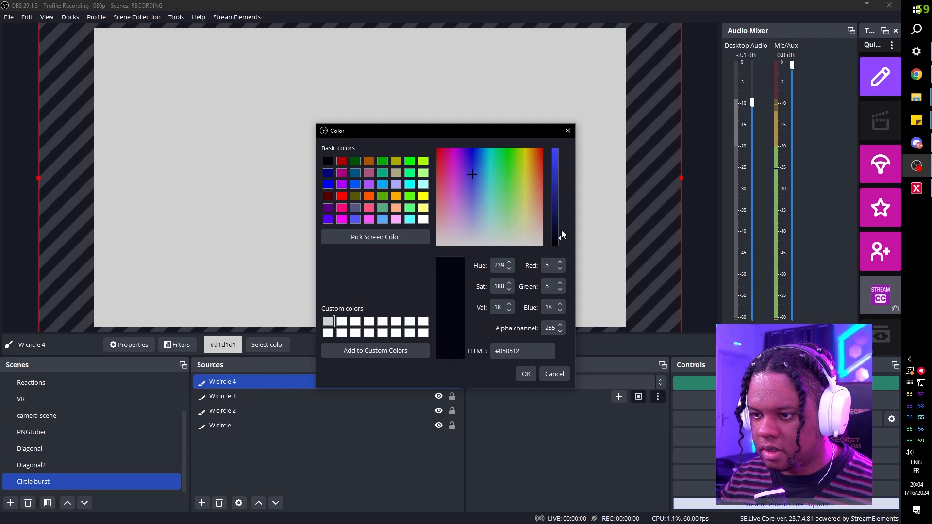
left_click(561, 236)
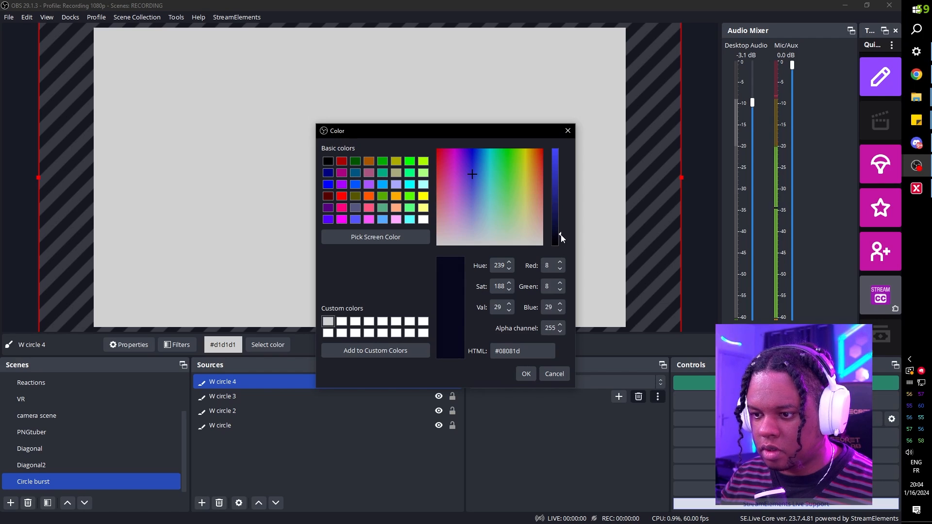
left_click(527, 374)
Open the Circle burst scene's filters and set DB1's Simultaneous Move to W1.
right_click(62, 481)
left_click(78, 422)
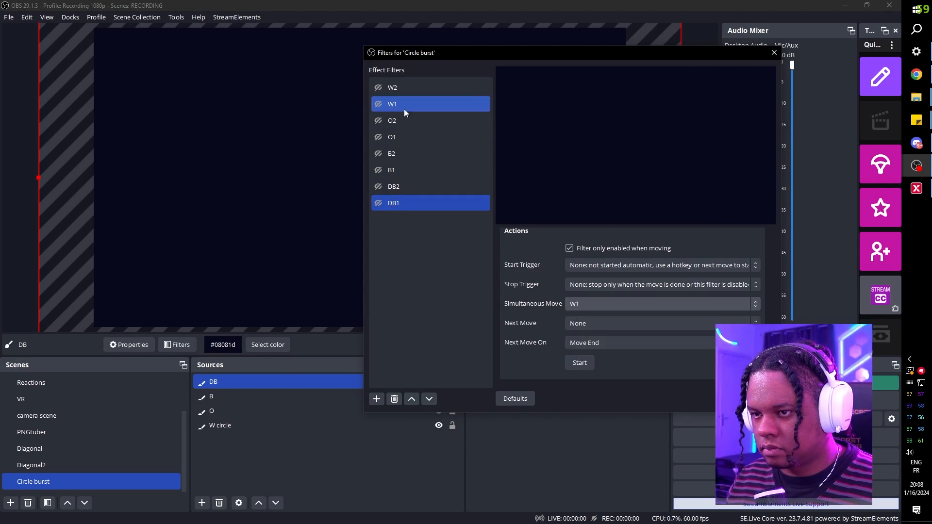
left_click(655, 304)
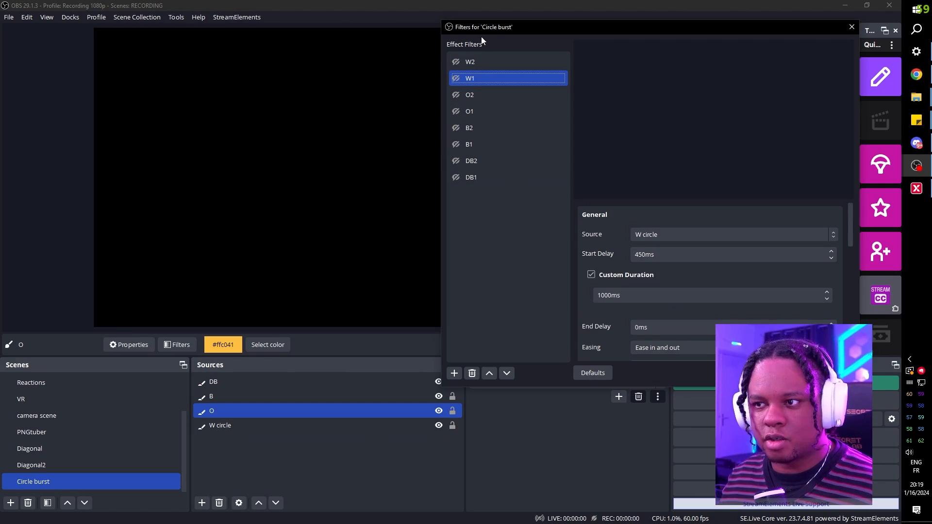
Clear the canvas view of the filter window, play the W2 move as a preview, and deselect the O source.
left_click_drag(482, 27, 558, 33)
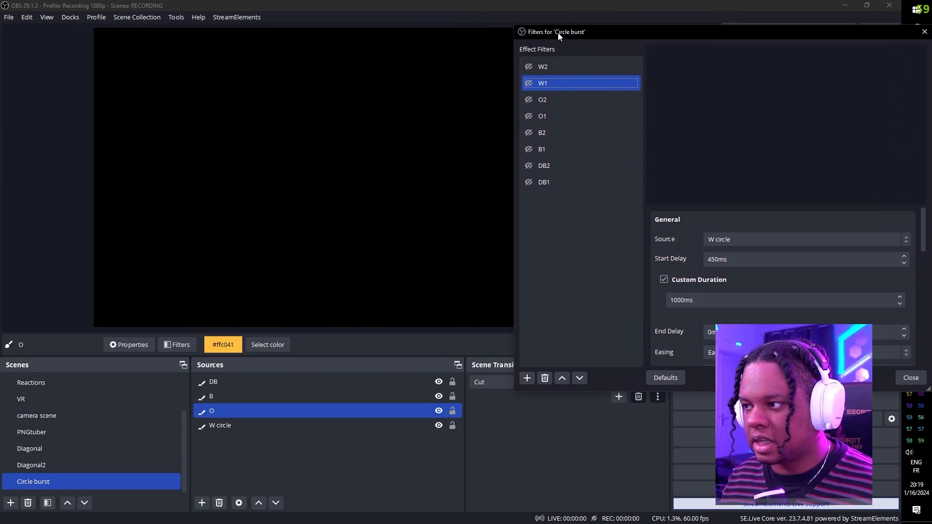
left_click(529, 66, "shift")
left_click(529, 66)
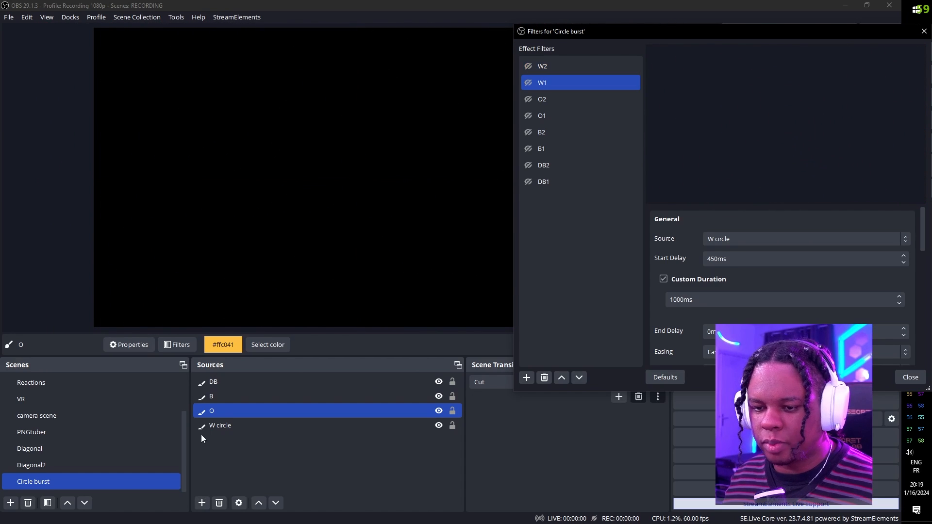
left_click(204, 436)
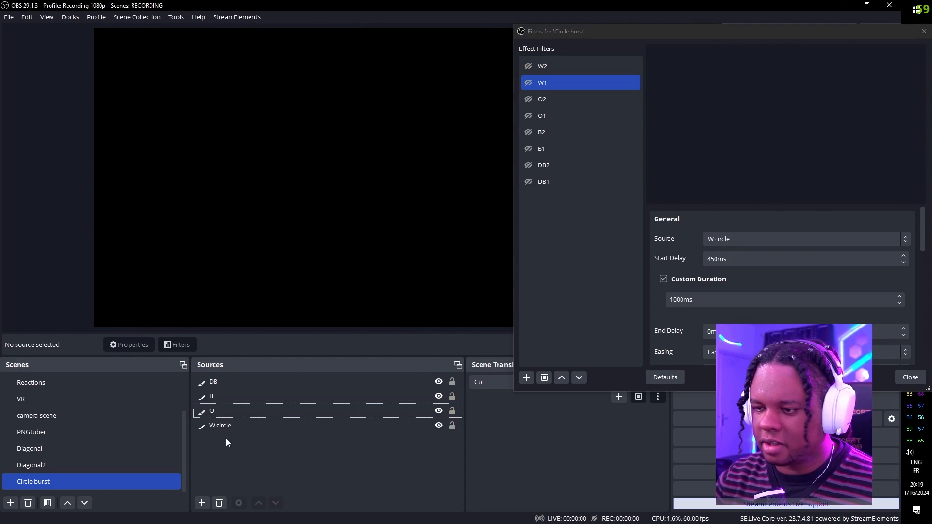
Add two user-defined shader filters to the Circle burst scene, loading ripple.shader and Chroma+UV-Distortion.shader from the examples folder.
left_click(467, 379)
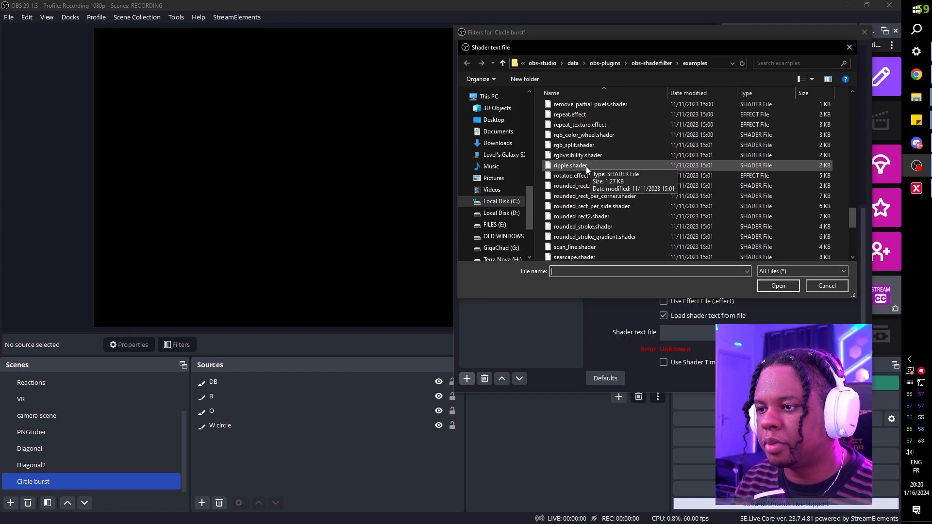
double_click(587, 167)
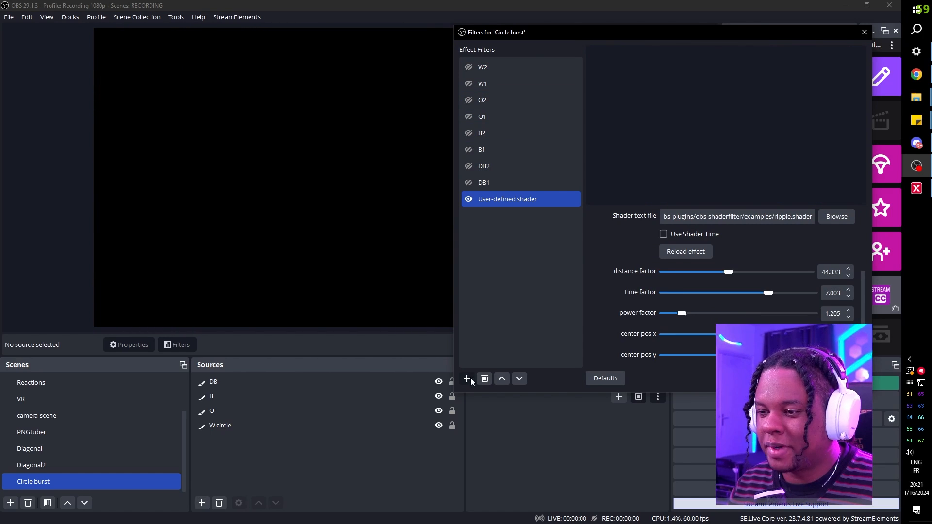
left_click(467, 378)
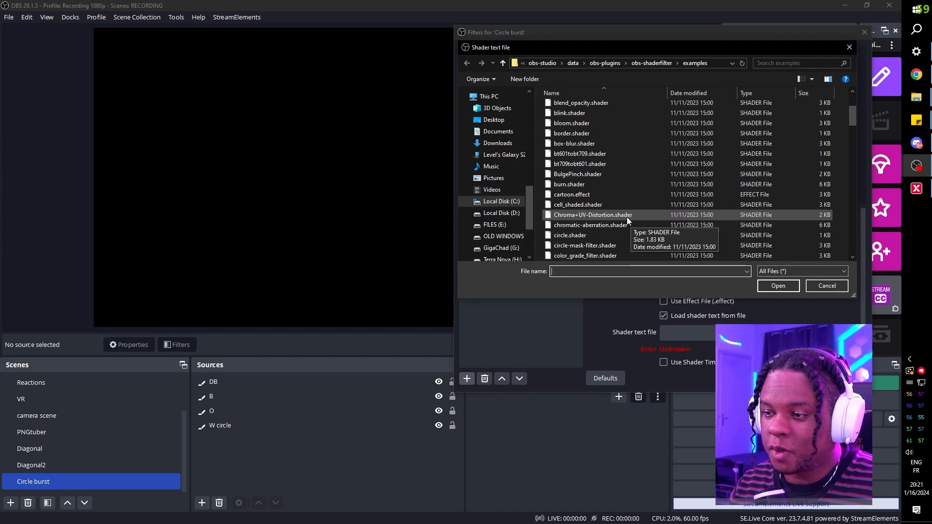
left_click(626, 217)
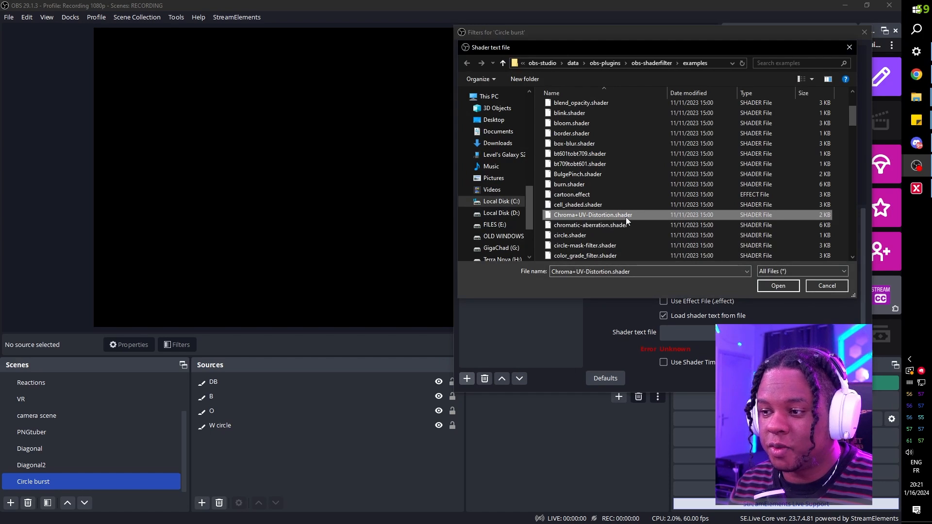
left_click(779, 286)
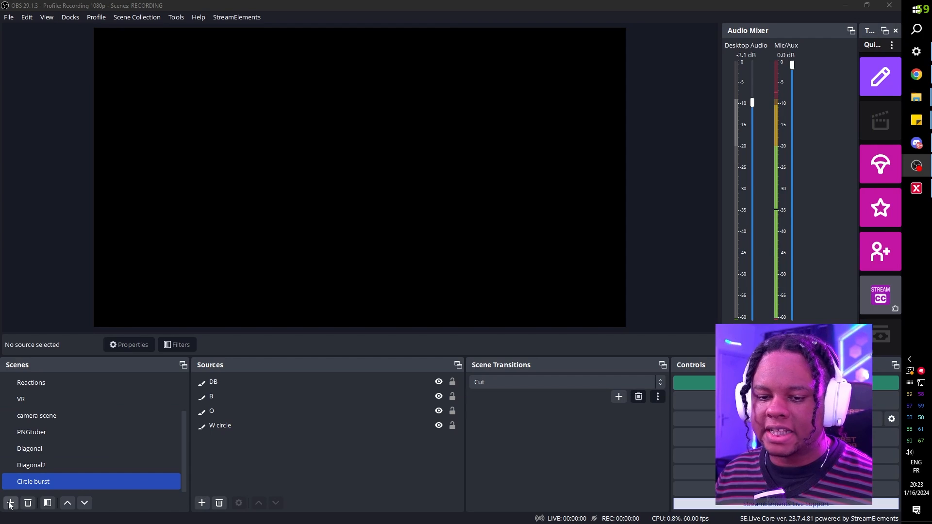
Create a scene named Logo alpha and add the LOGO.png image to it as a source named logo.
left_click(10, 503)
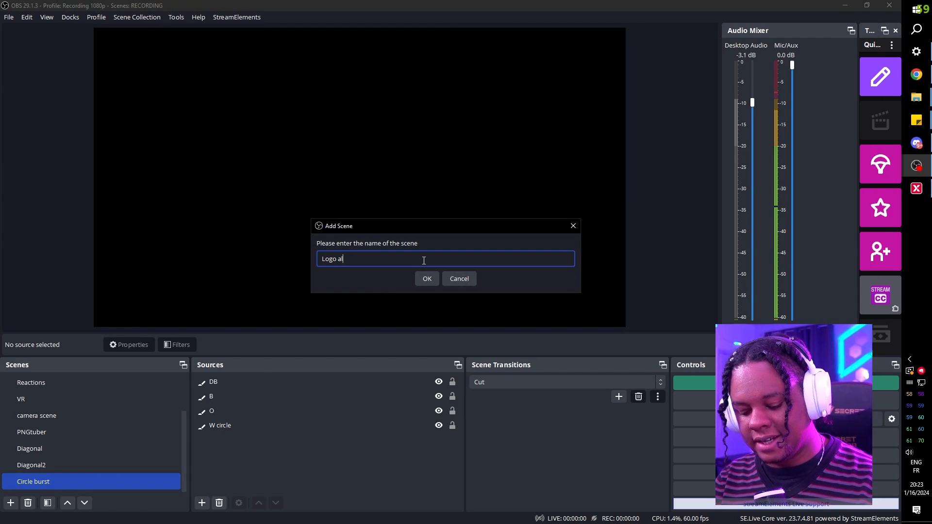
key("Return")
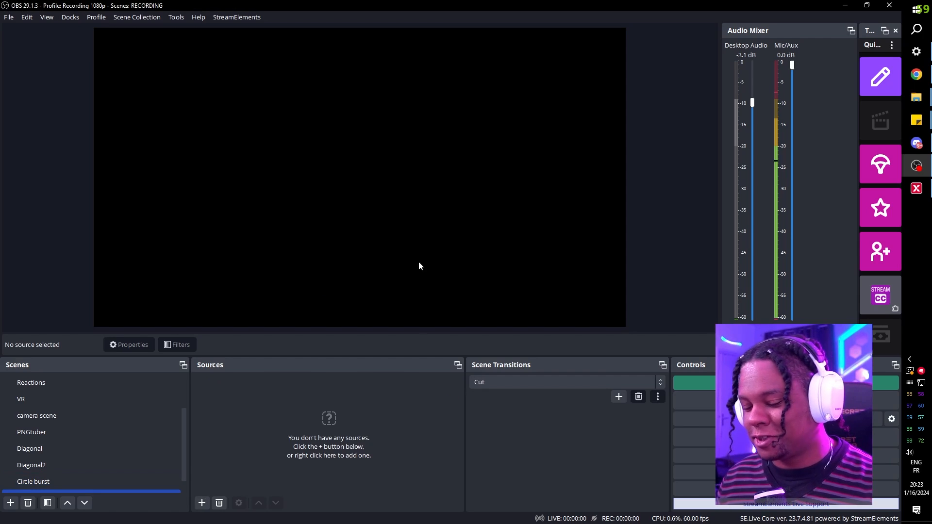
left_click(202, 503)
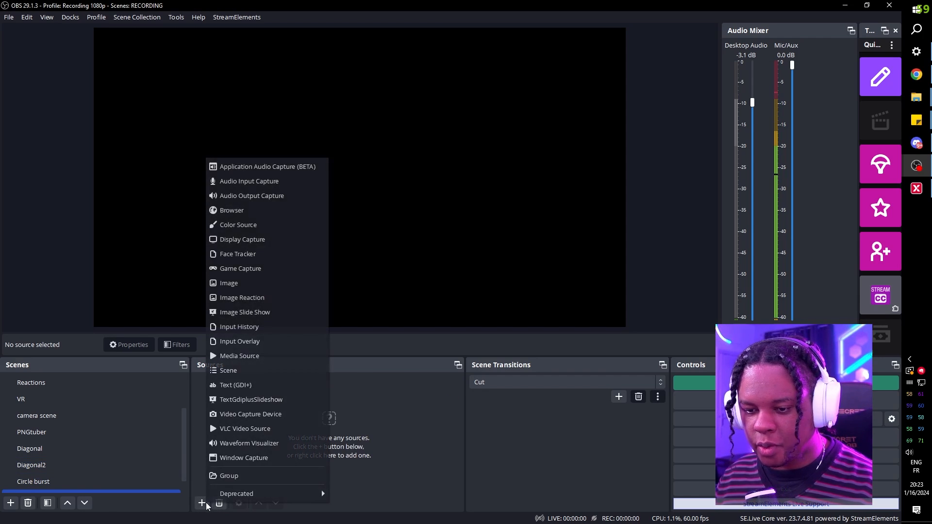
left_click(258, 285)
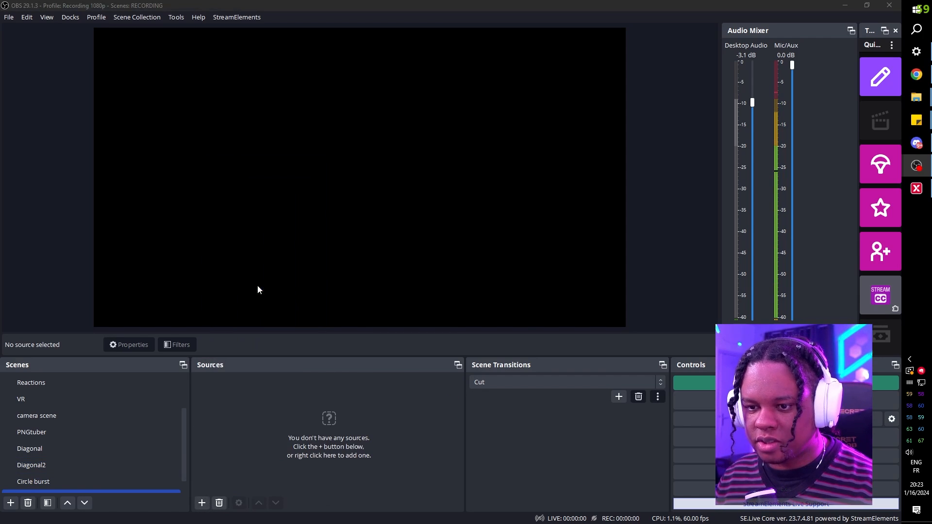
left_click(546, 309)
Scale the logo down and center it on the canvas with about 414 px free on each side, and deselect it.
left_click_drag(94, 28, 526, 188)
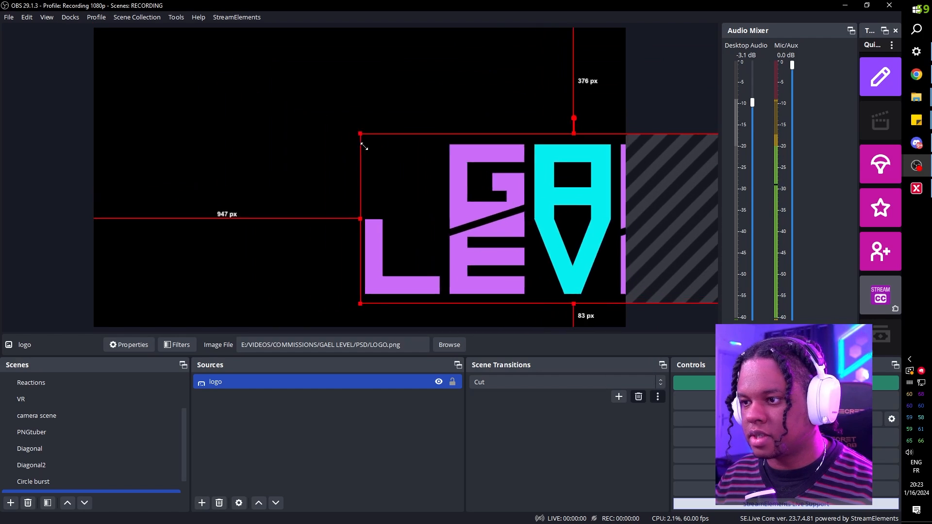
left_click_drag(607, 234, 374, 187)
key("ctrl+d")
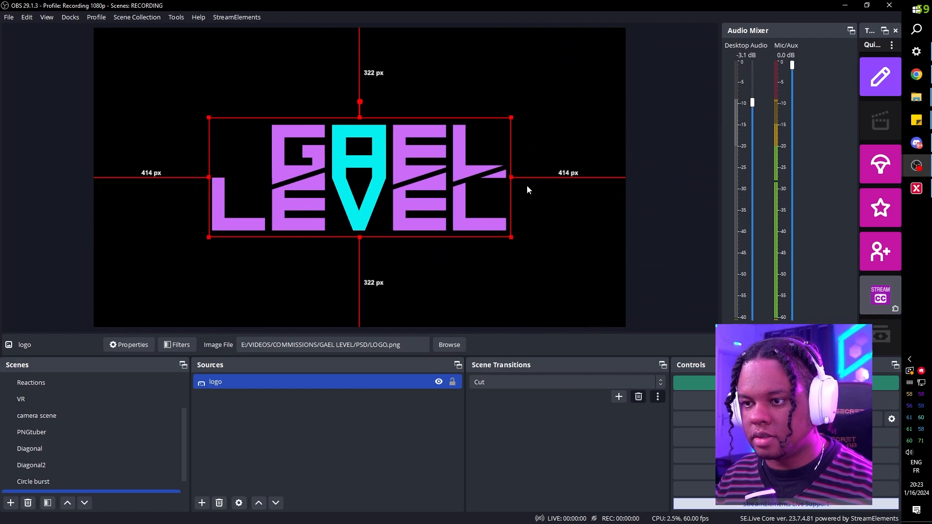
left_click(131, 116)
Add a color source named Alpha color to the Logo alpha scene and set its color to deep purple.
left_click(202, 503)
left_click(246, 220)
type("Alpha color")
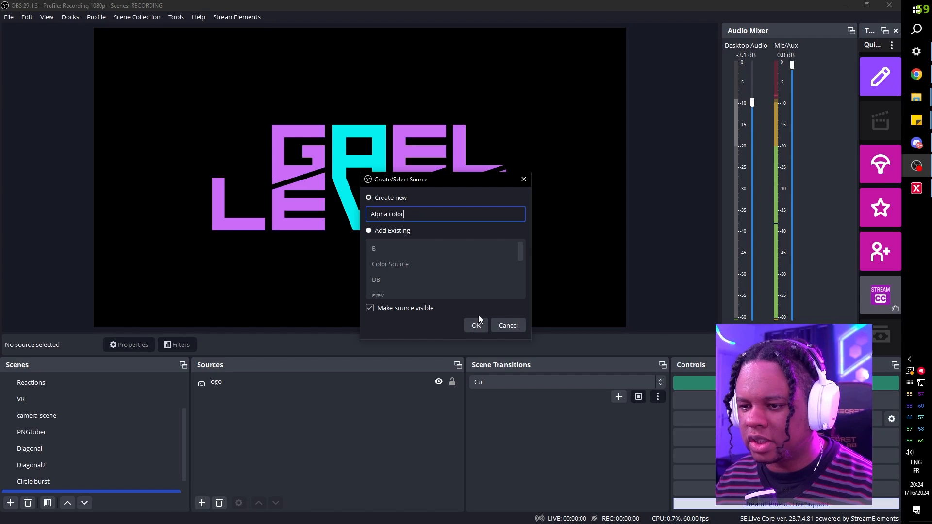
left_click(477, 325)
left_click(491, 266)
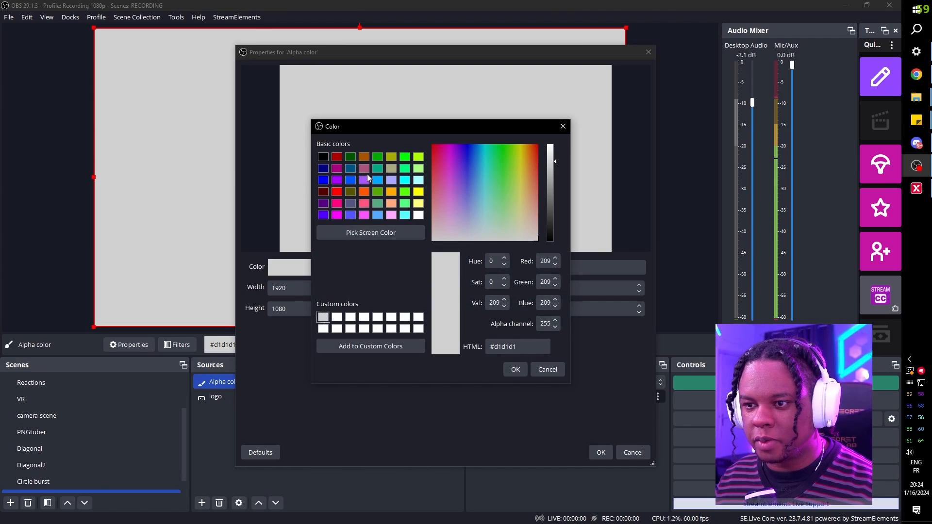
left_click_drag(470, 182, 459, 161)
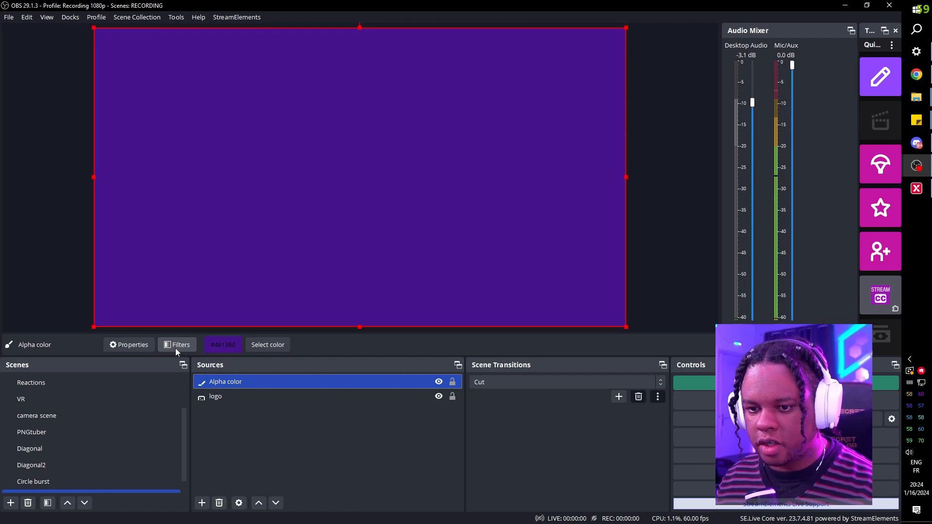
Open the Alpha color source's filters and add an effect filter to it.
left_click(175, 347)
left_click(250, 426)
left_click(263, 419)
key("Return")
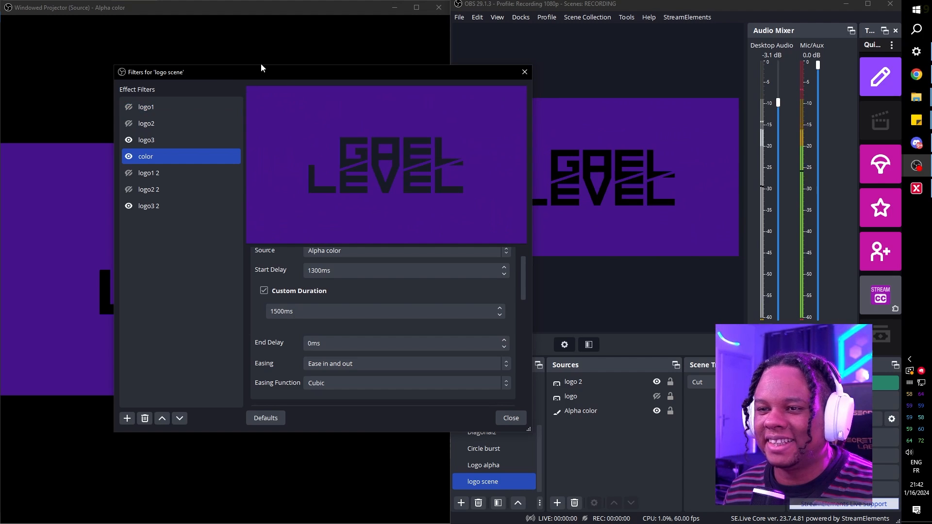
Close the Alpha color projector window and maximize the main OBS window.
left_click(437, 10)
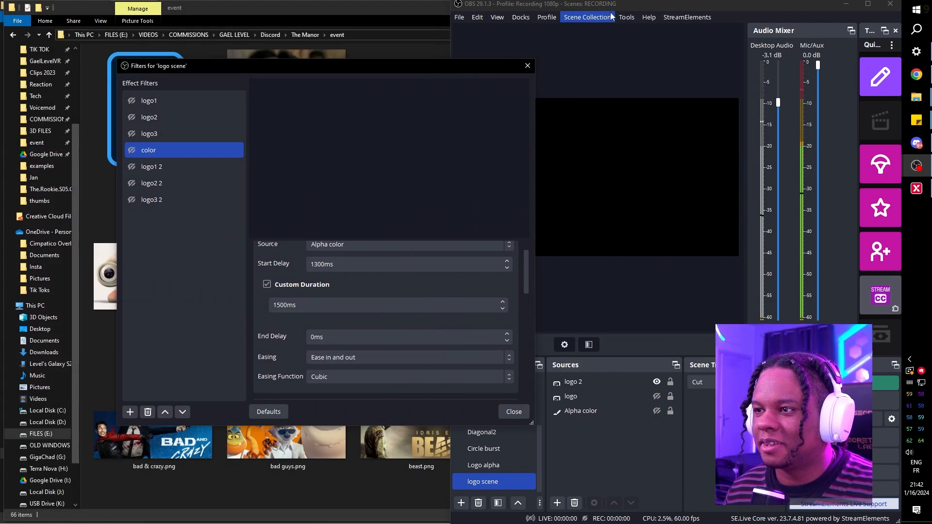
double_click(614, 5)
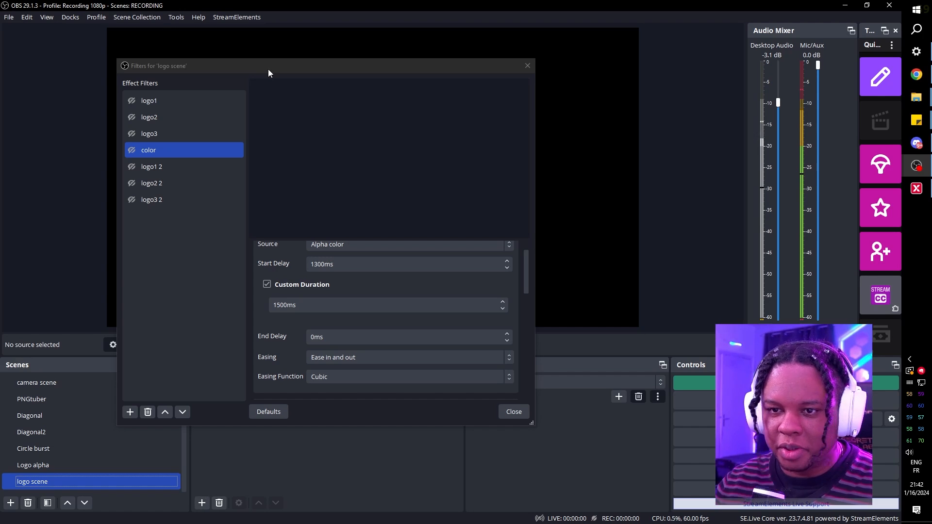
Display the Logo alpha scene with the filter window moved clear of the logo on the canvas.
left_click_drag(252, 68, 492, 38)
left_click(33, 465)
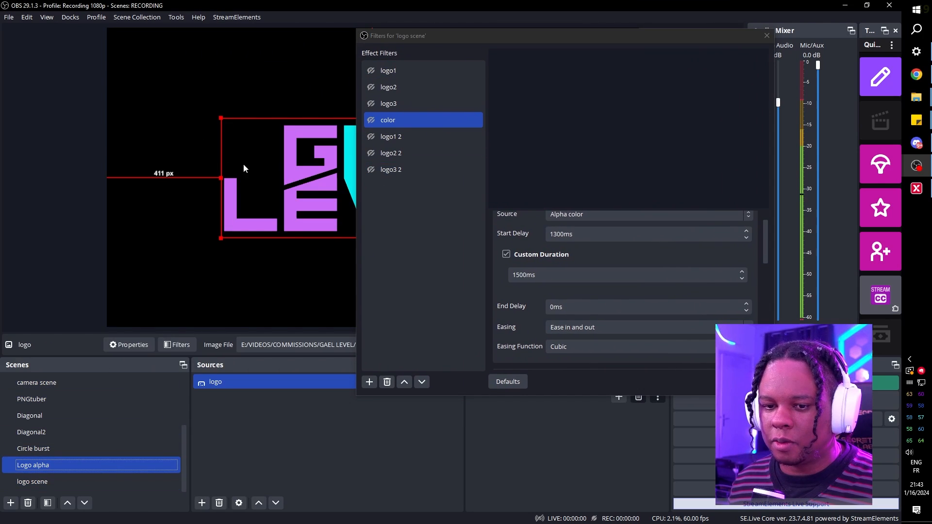
left_click_drag(460, 32, 678, 32)
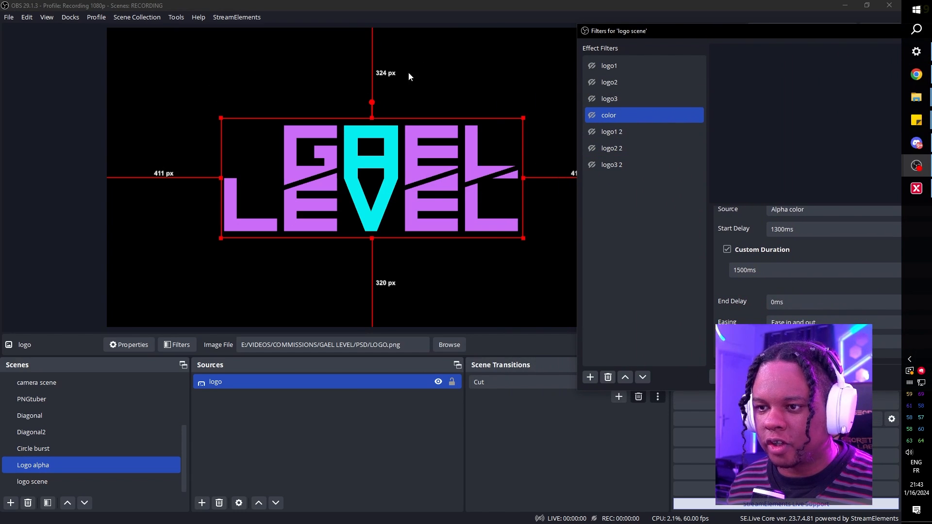
Switch to the logo scene and toggle Alpha color on and off to inspect the logo-shaped cutout.
left_click(68, 486)
left_click(241, 412)
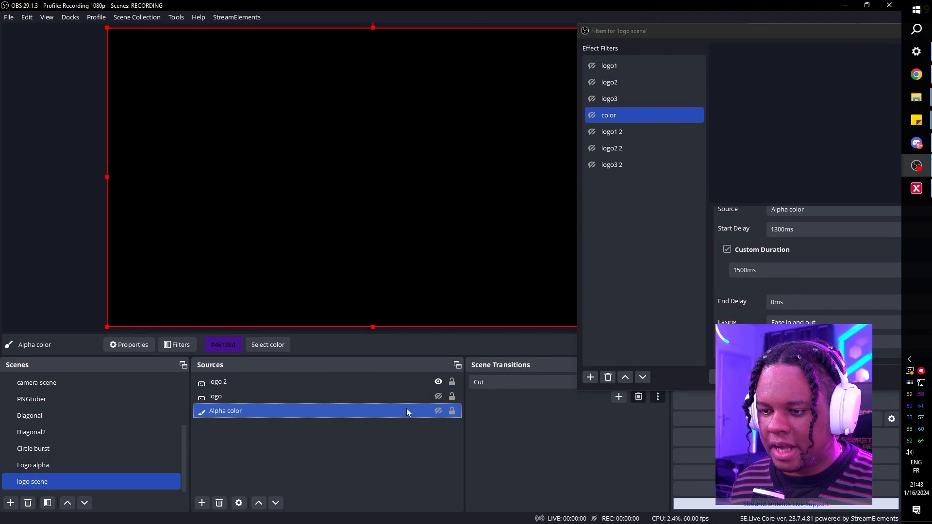
left_click(439, 411)
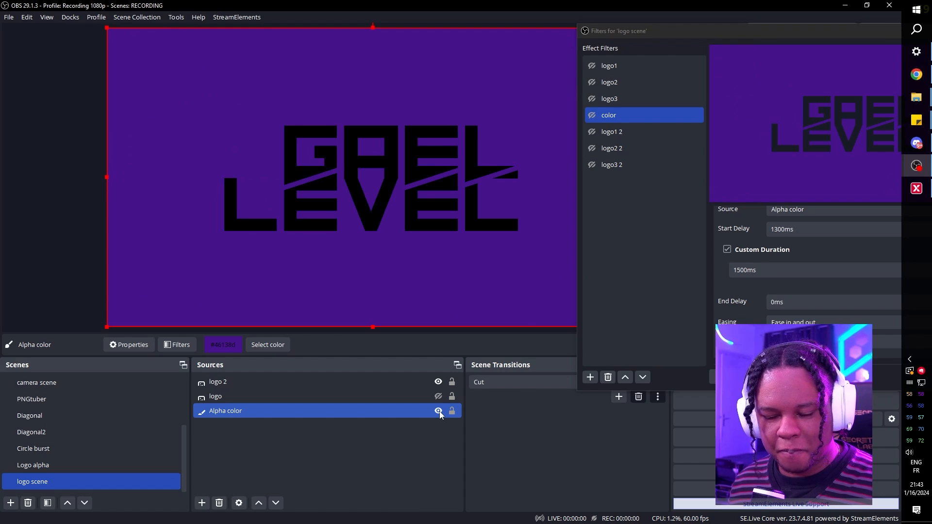
left_click(439, 411)
Show the logo and Alpha color sources together to compare their layering, and hide them again.
left_click(439, 397, "ctrl")
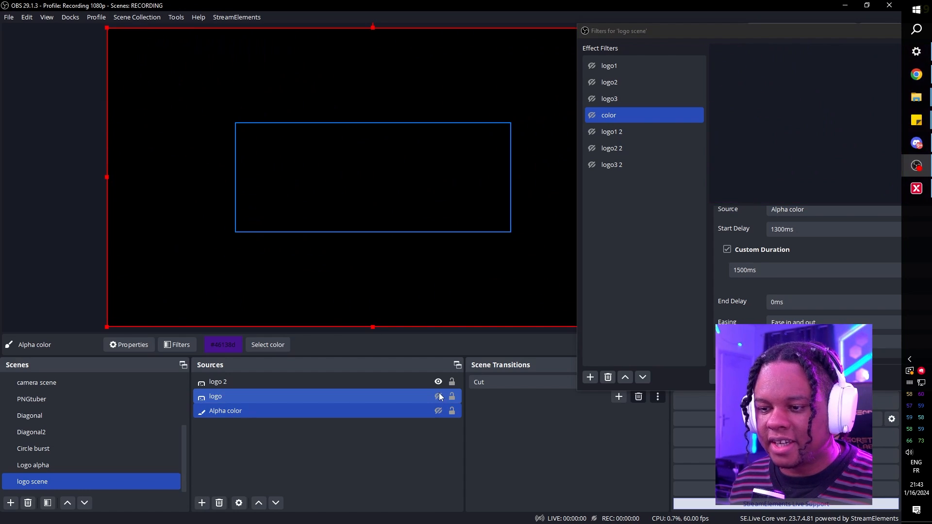
left_click(439, 398)
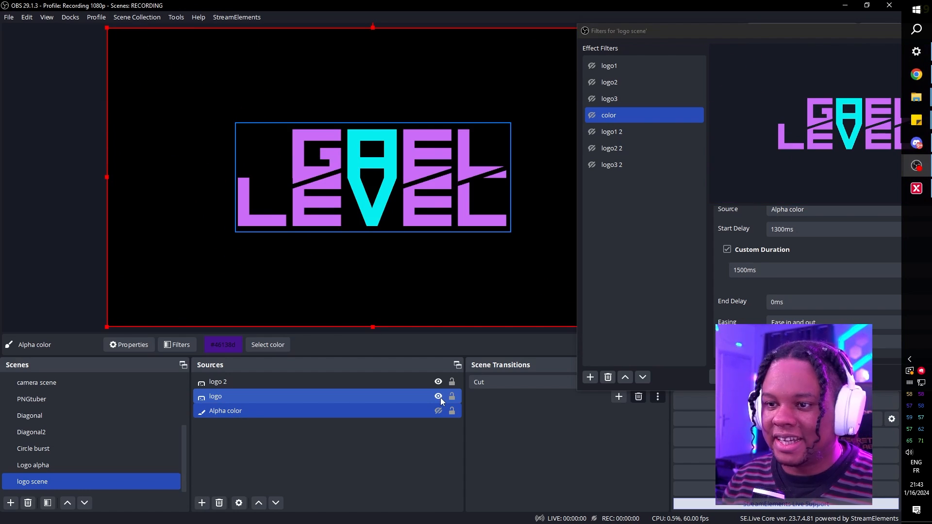
left_click(439, 411)
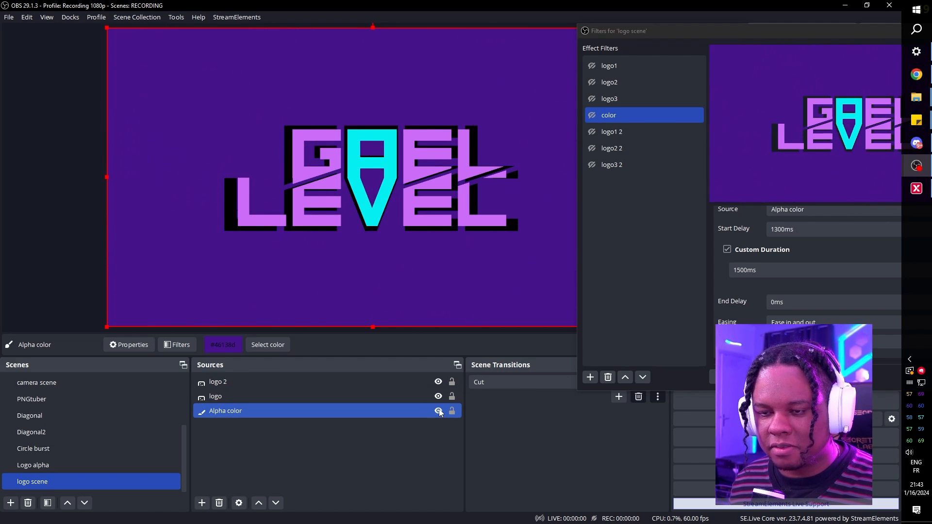
left_click(446, 399, "ctrl")
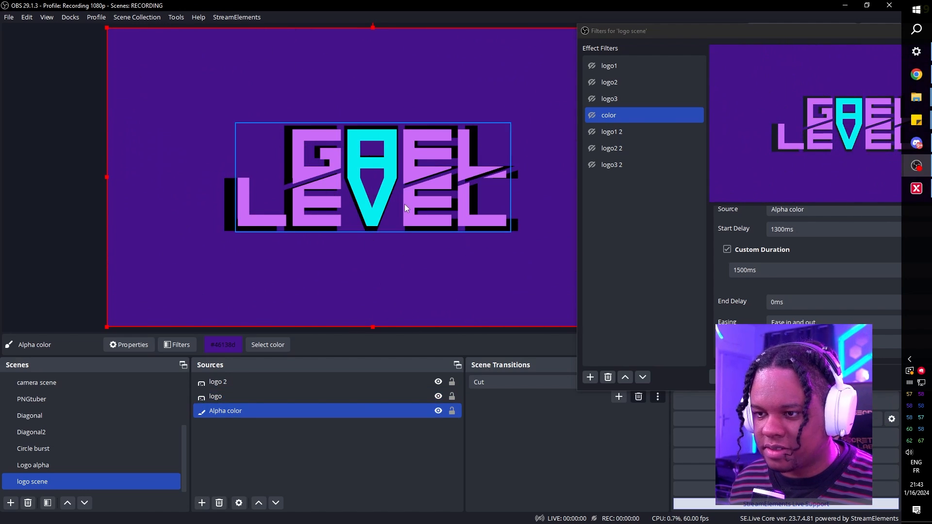
left_click(439, 398)
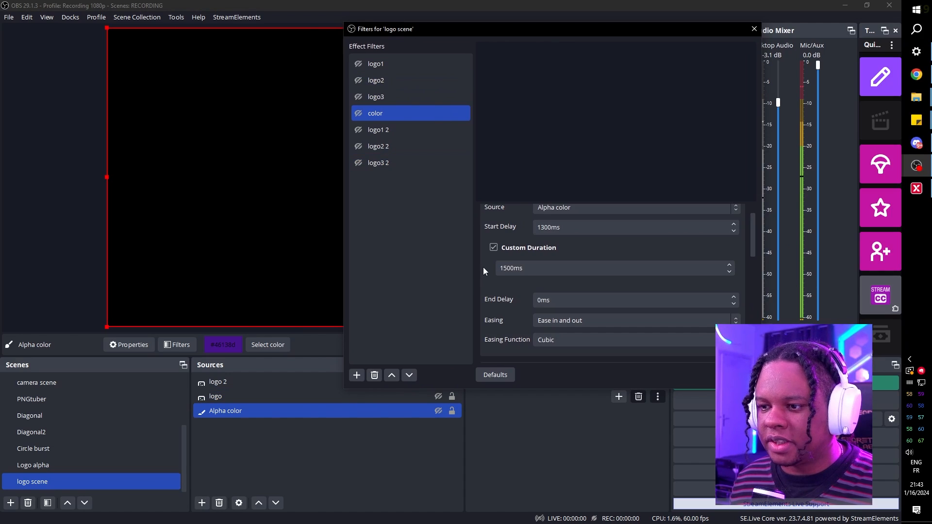
Examine the color filter's transform settings and preview the logo scene animation twice by triggering logo1.
scroll(482, 268, "down", 3)
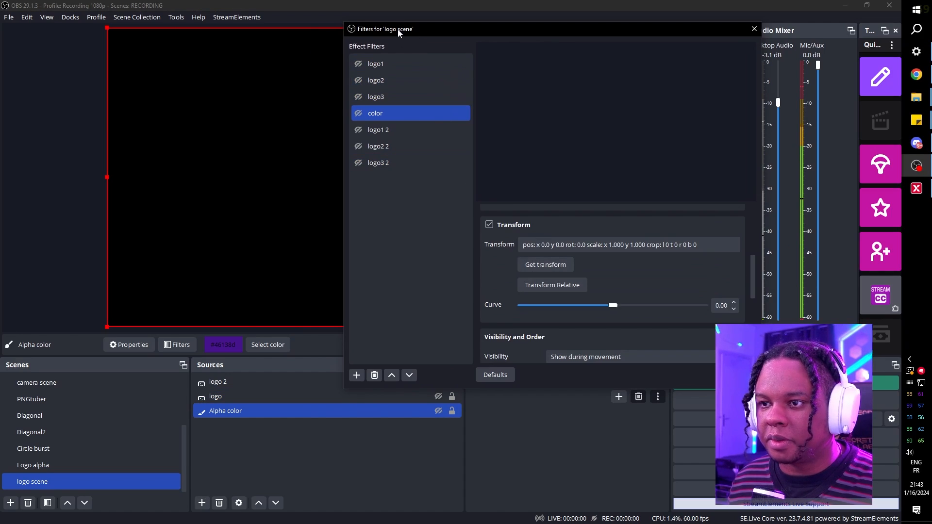
left_click_drag(398, 32, 507, 17)
left_click(469, 51, "ctrl")
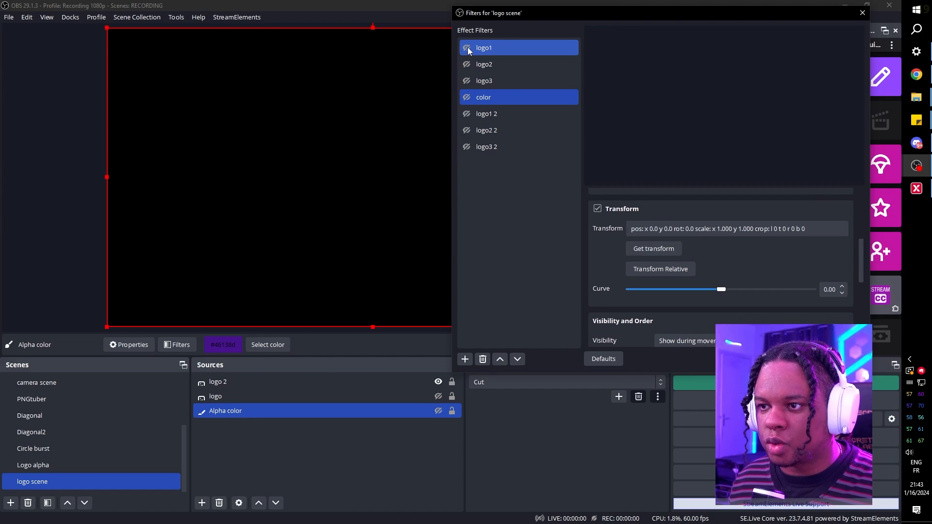
left_click(468, 50)
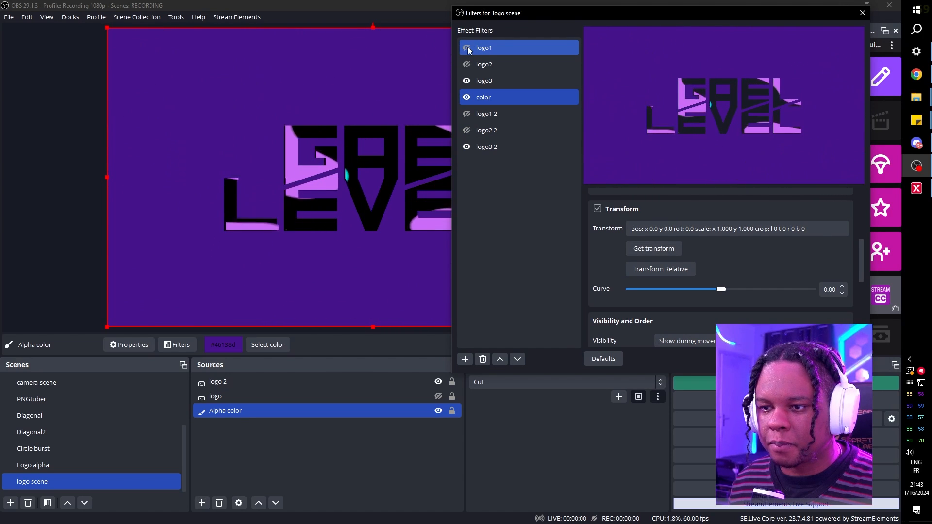
left_click_drag(489, 15, 584, 18)
left_click(560, 52)
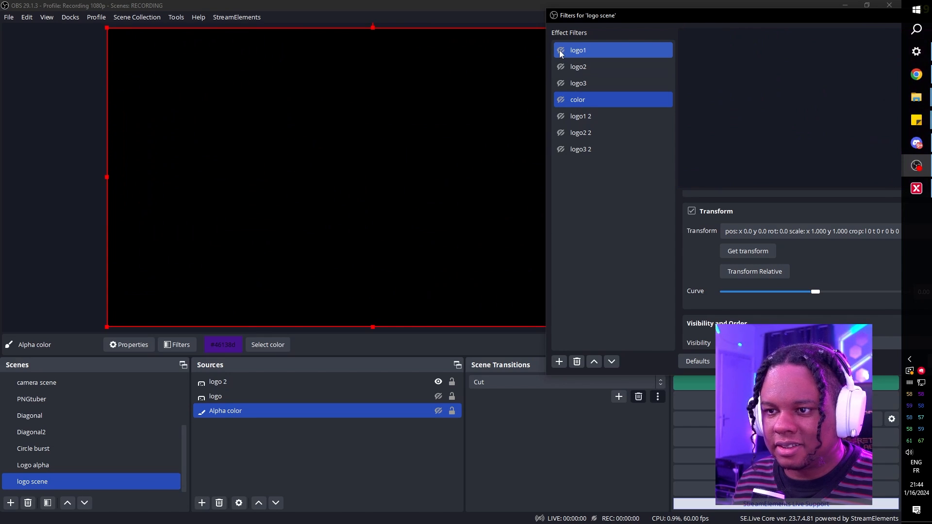
Play the logo scene animation with the added color 2 move by triggering logo1, and close the scene's filters.
left_click_drag(582, 15, 532, 27)
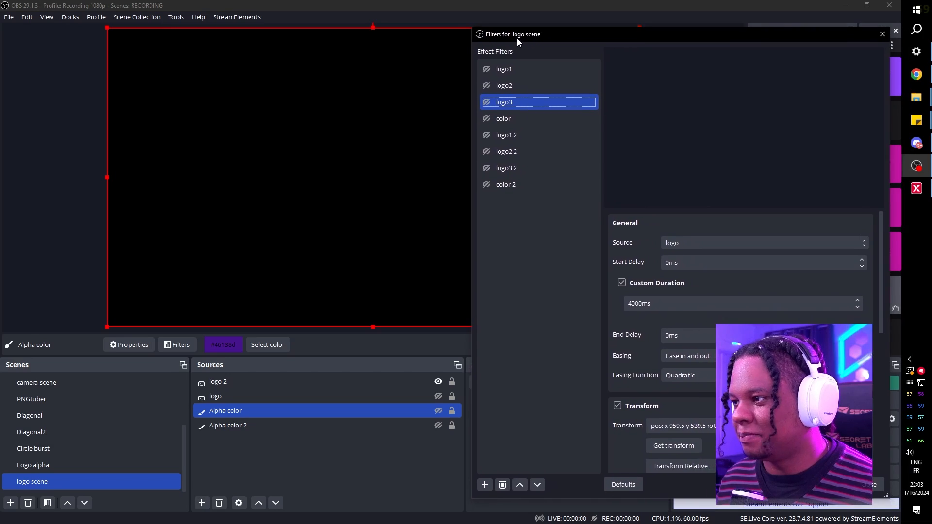
left_click_drag(517, 38, 520, 34)
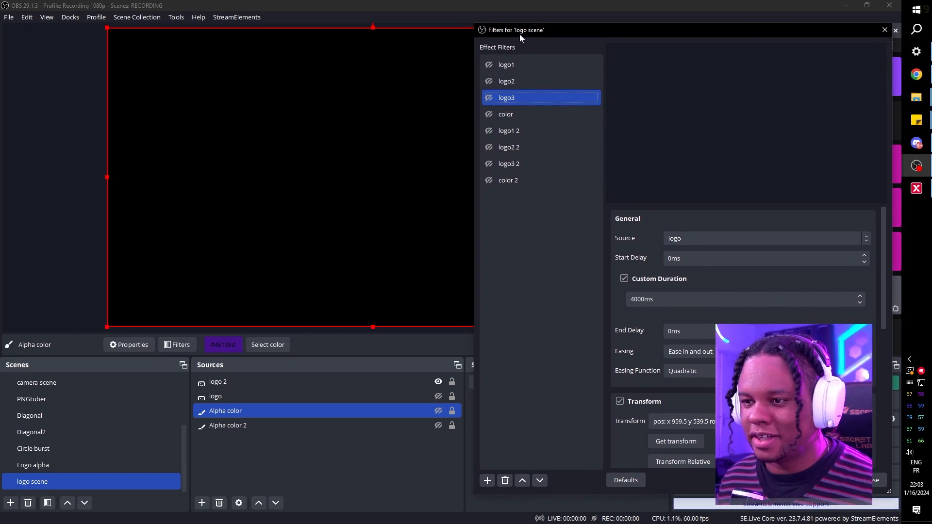
left_click(489, 66)
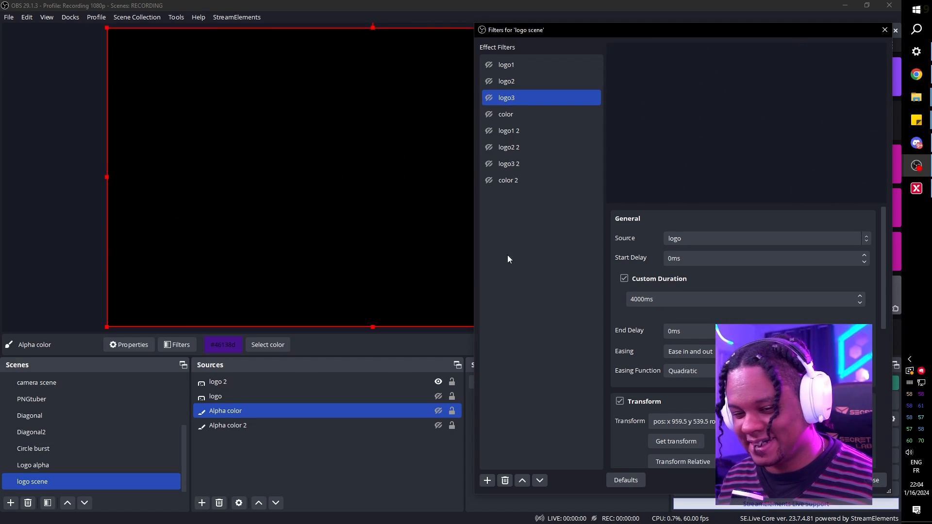
left_click(874, 481)
Open the Diagonal scene's filters and place the filter window clear of the canvas.
right_click(44, 415)
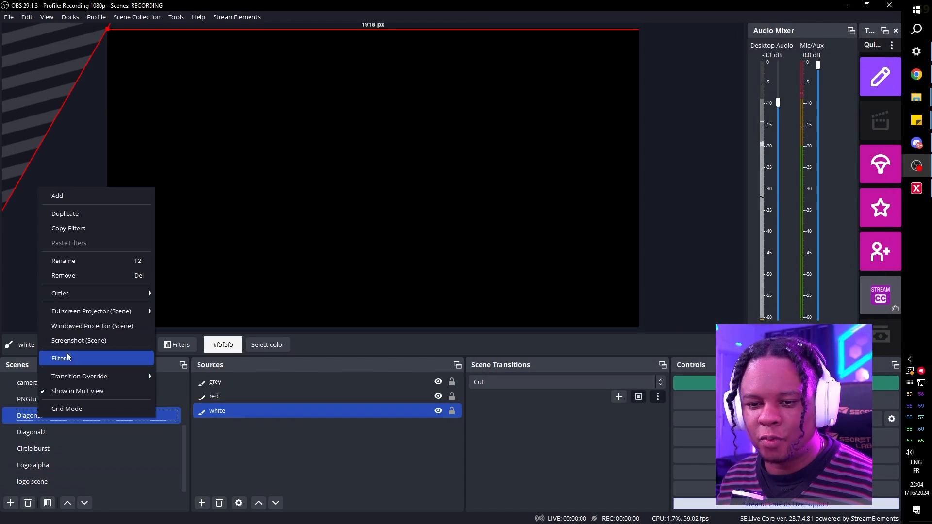
left_click(68, 358)
left_click_drag(316, 84, 659, 65)
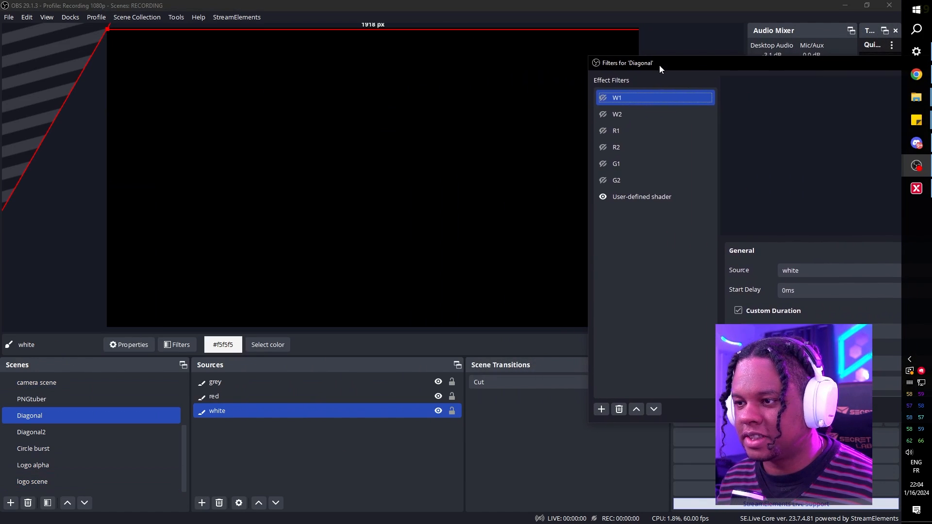
Preview the Diagonal scene's animation, and play the Circle burst animation by triggering W2 with its filter window moved clear of the canvas.
left_click(605, 115)
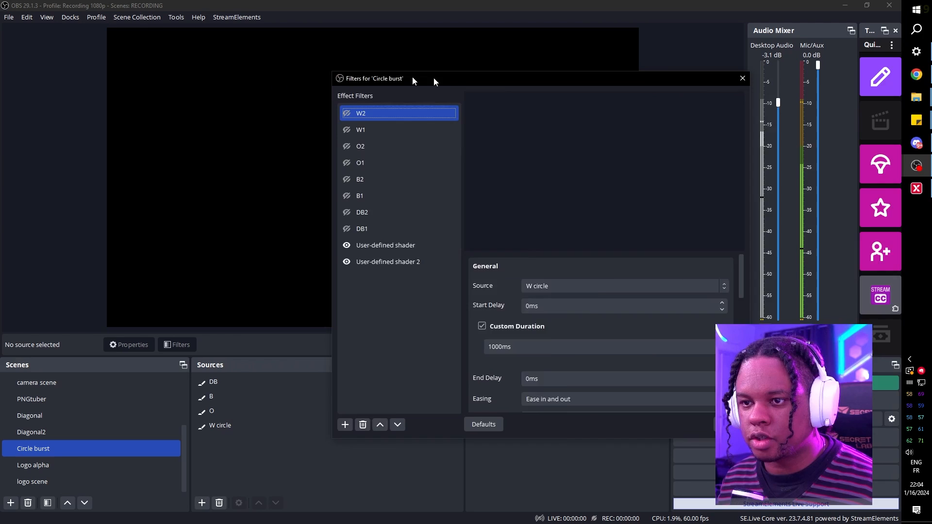
left_click_drag(412, 77, 715, 75)
left_click(655, 114)
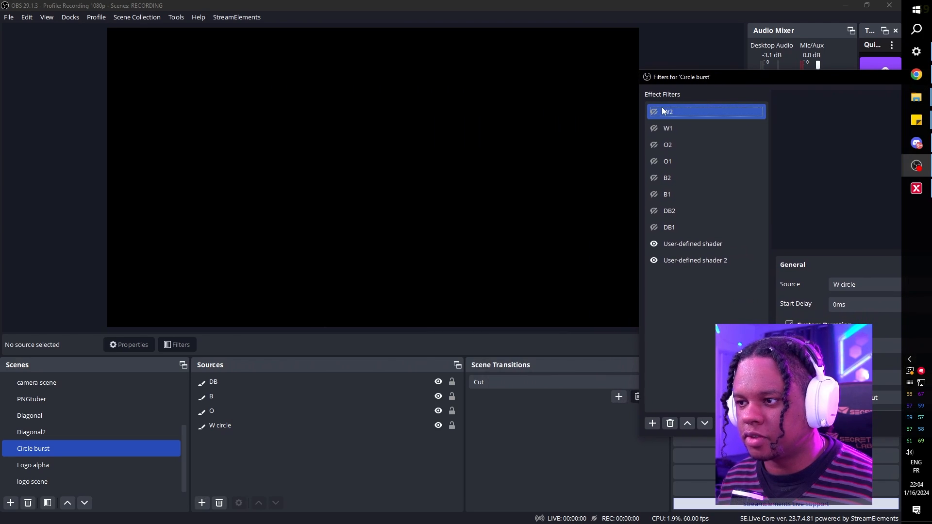
left_click(655, 112)
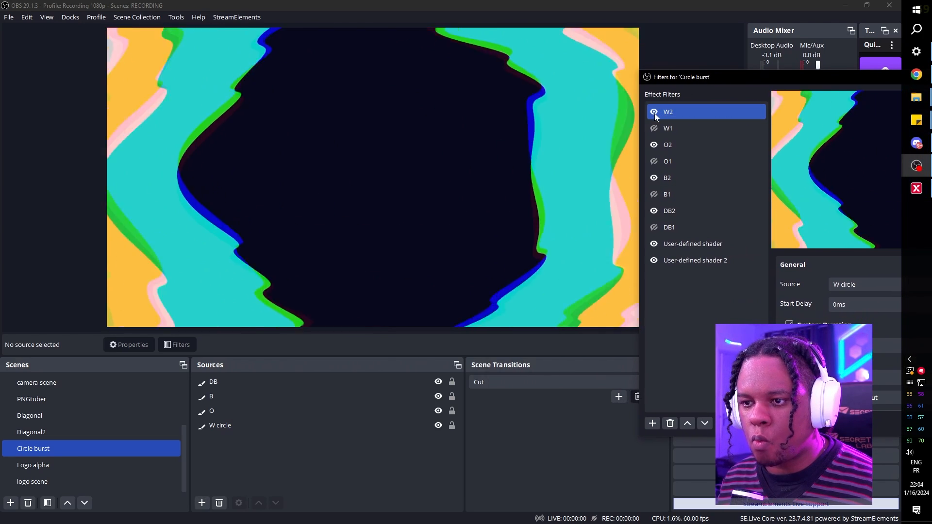
left_click(654, 113)
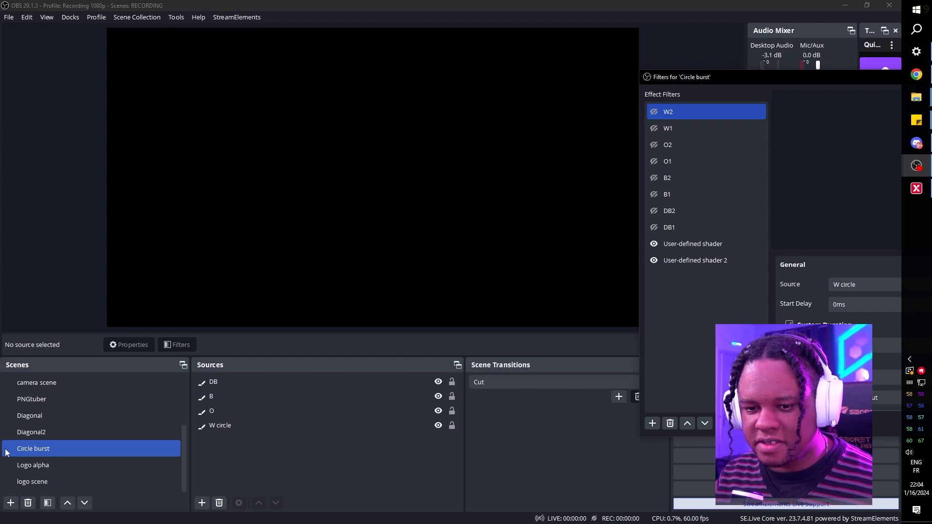
Open the logo scene's filters and play its animation by triggering logo1.
right_click(43, 486)
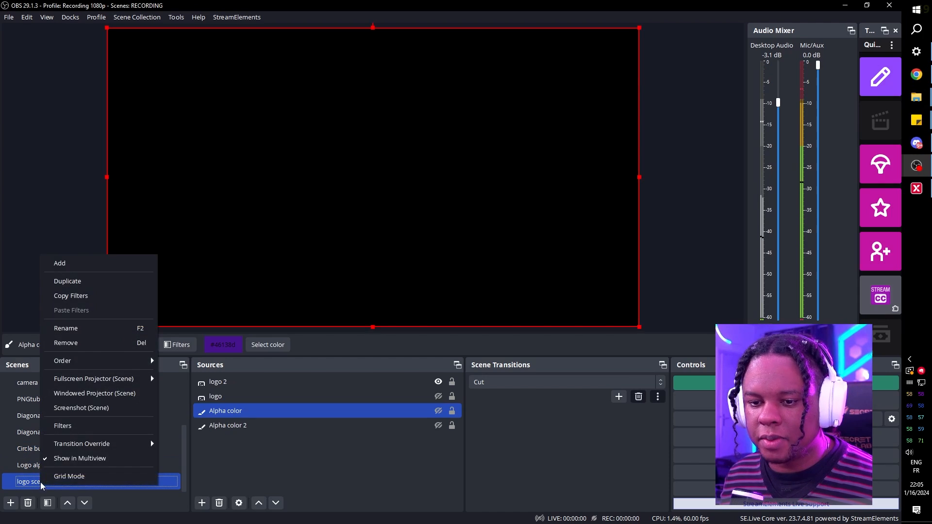
left_click(66, 427)
left_click(684, 107)
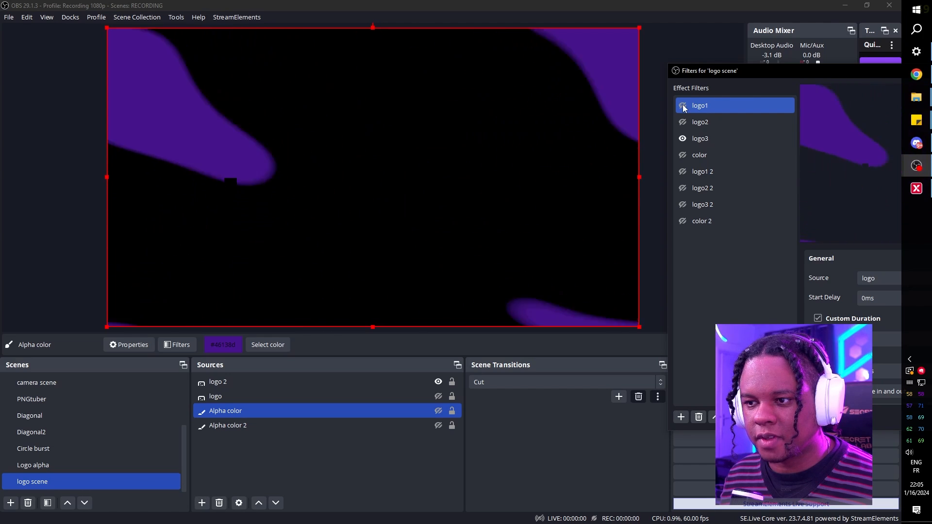
Add a User-defined shader filter with shader text loaded from a file to the logo scene, and preview it by triggering logo1.
left_click(681, 417)
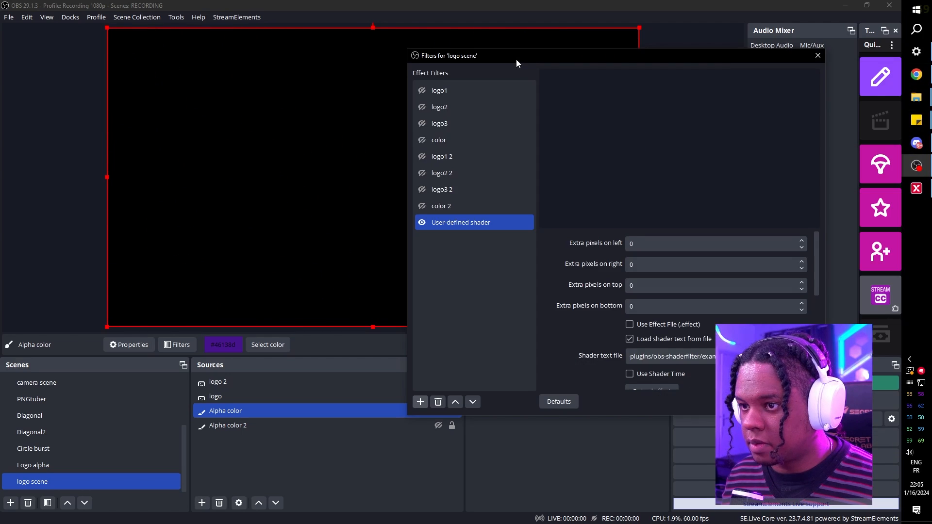
left_click_drag(517, 59, 794, 60)
left_click(700, 92)
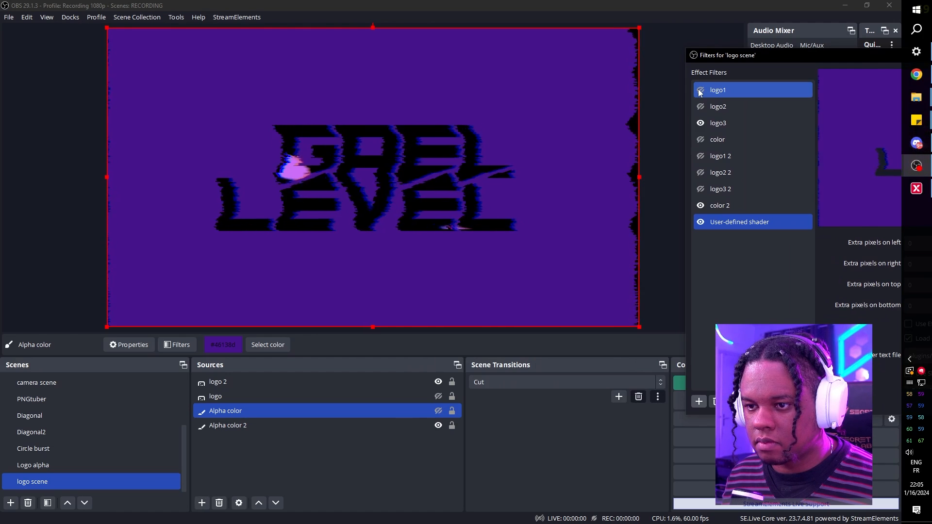
Examine the logo scene shader's wave, offset and noise settings, and replay the animation by triggering logo1.
left_click_drag(762, 56, 541, 46)
scroll(612, 295, "down", 4)
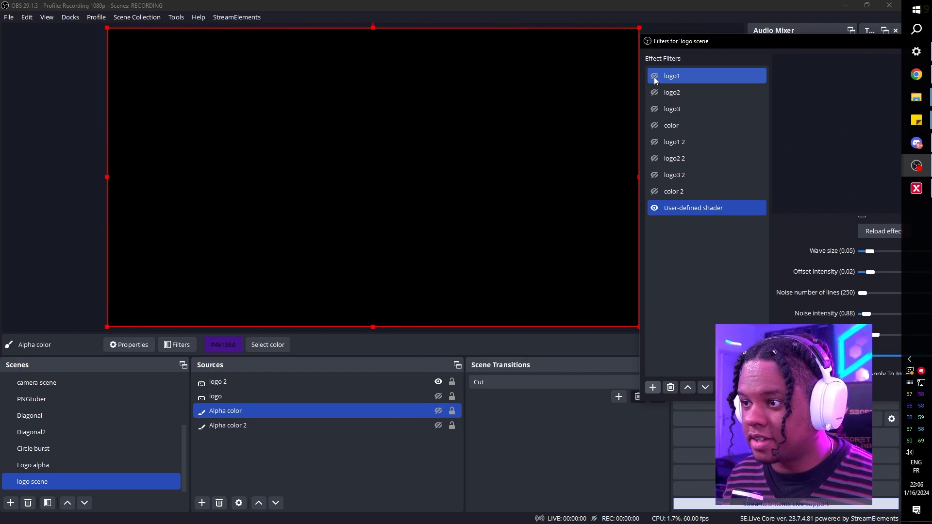
left_click(654, 77)
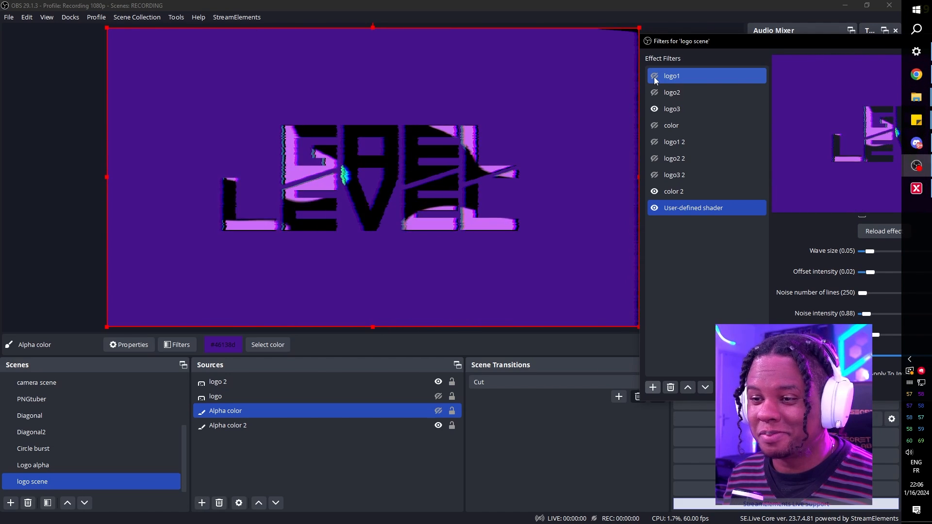
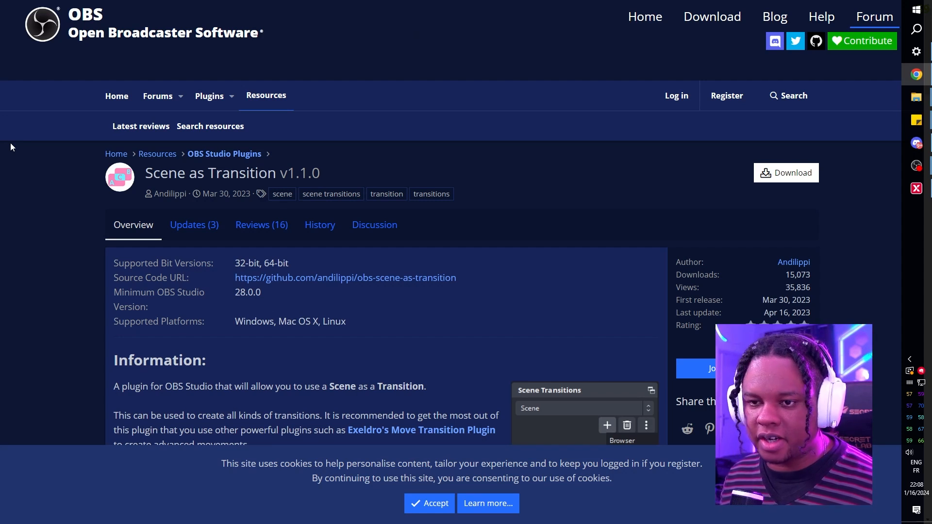
Review the Scene as Transition plugin page in the browser and download scene-as-transition-v1.1.0-windows-installer.zip.
scroll(52, 130, "down", 2)
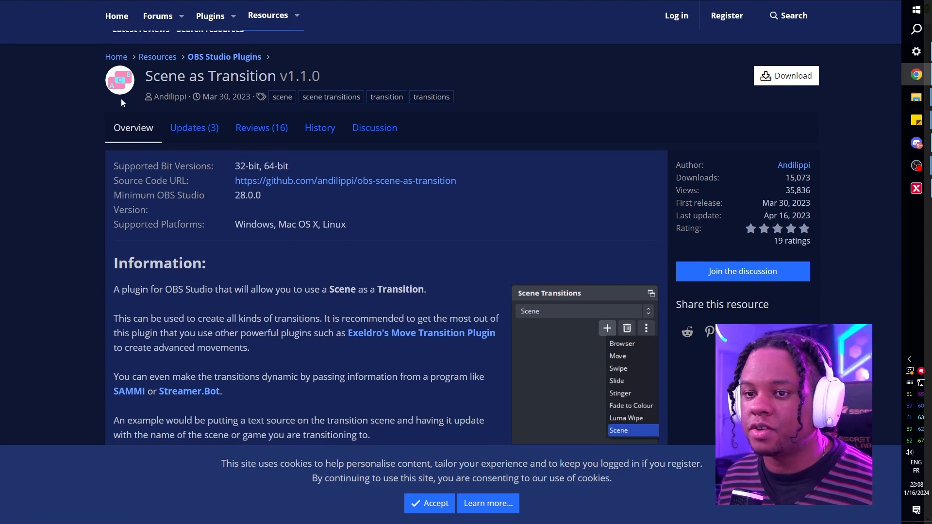
mouse_move(178, 104)
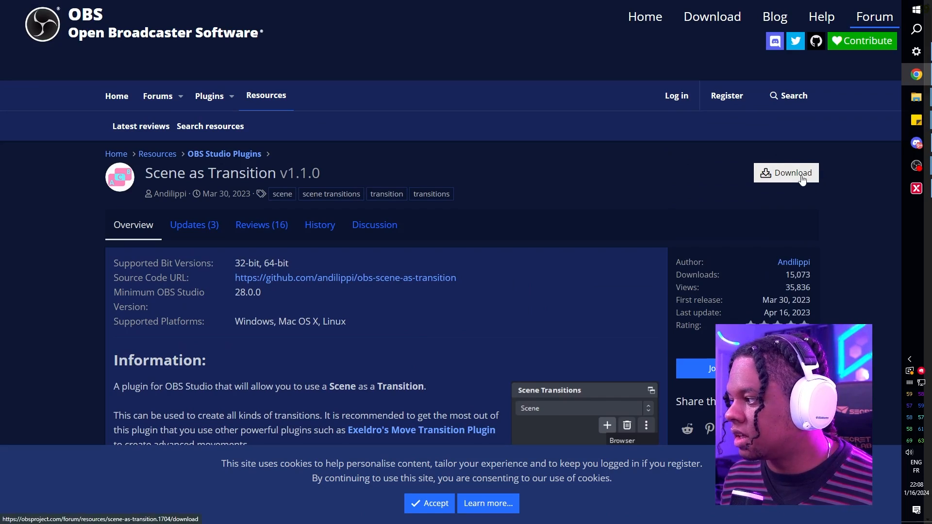
left_click(801, 179)
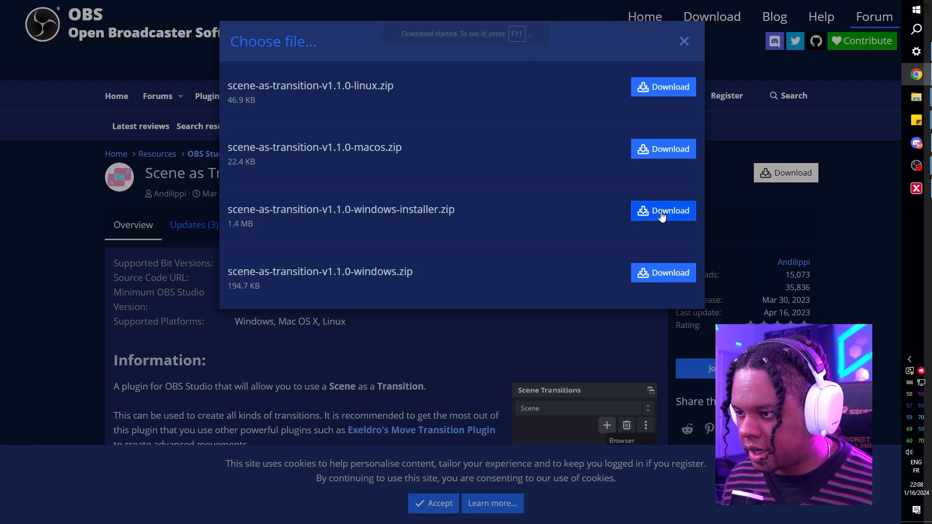
left_click(663, 211)
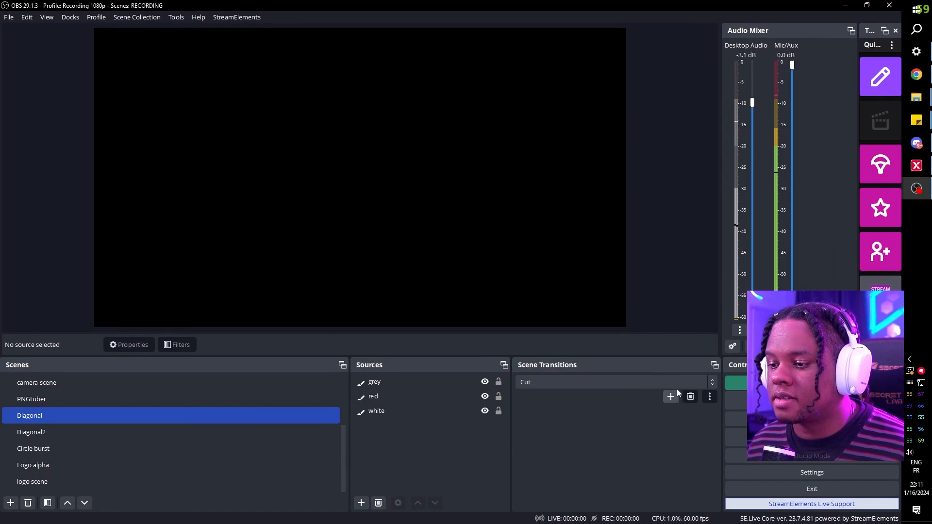
In OBS, add a Scene transition named "Single diagonal" that uses the Diagonal scene.
left_click(707, 382)
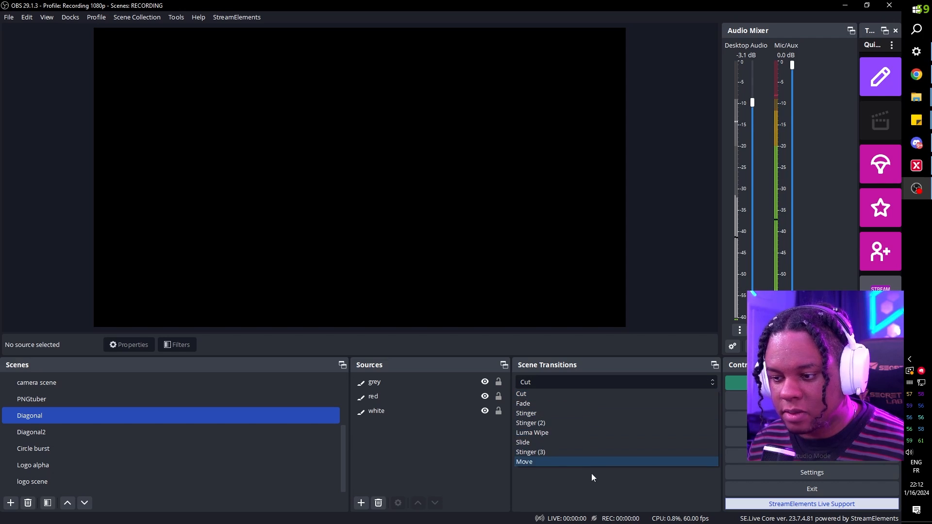
left_click(580, 489)
left_click(671, 398)
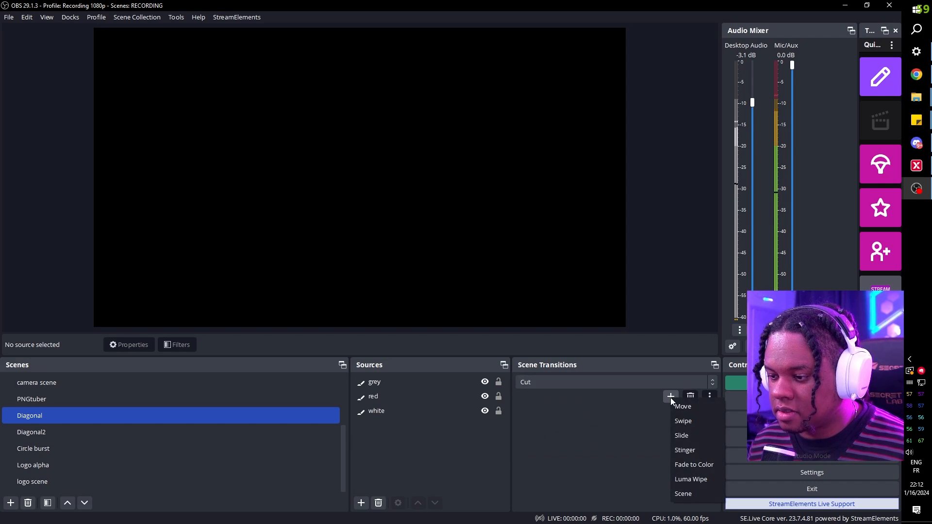
left_click(682, 495)
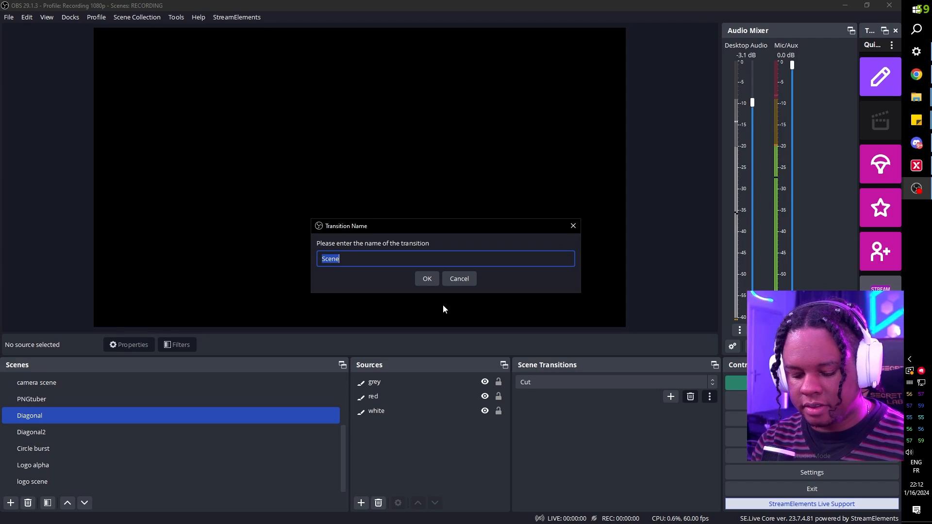
type("Single diagonal")
left_click(436, 279)
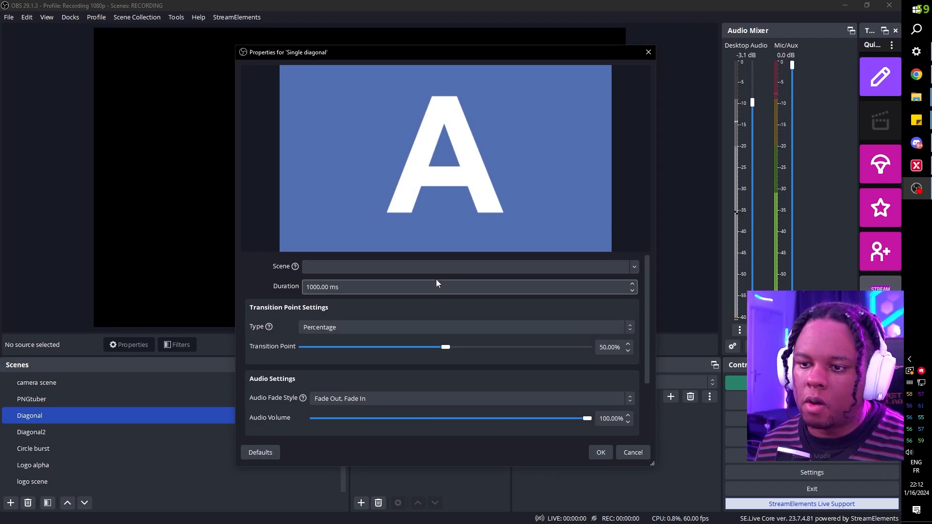
left_click(630, 268)
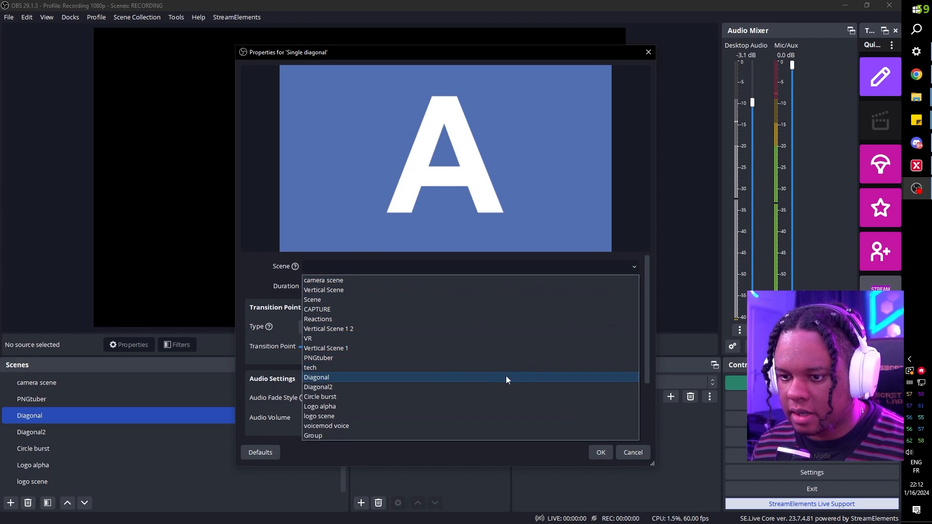
left_click(506, 378)
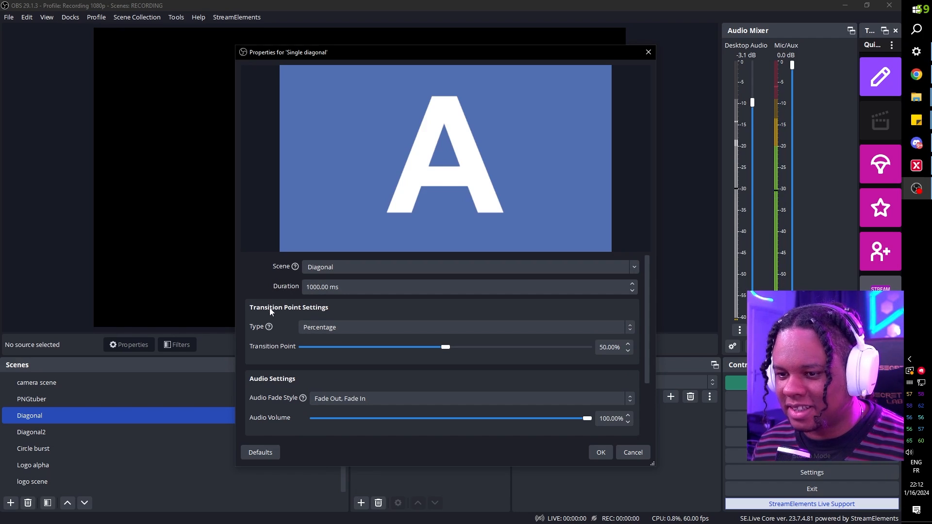
Try the Time type for the transition point, return it to Percentage, and set the point to 22%.
scroll(267, 311, "down", 1)
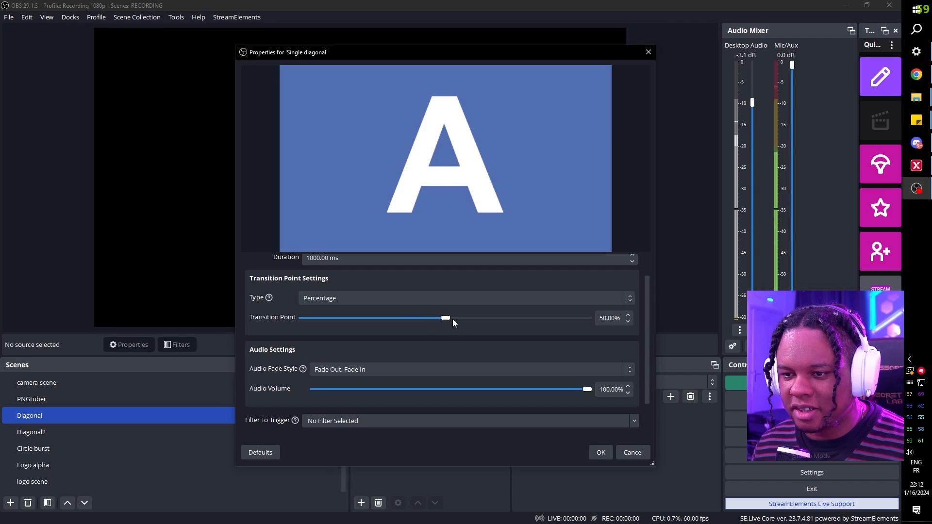
left_click(630, 299)
left_click(630, 299)
left_click(630, 299)
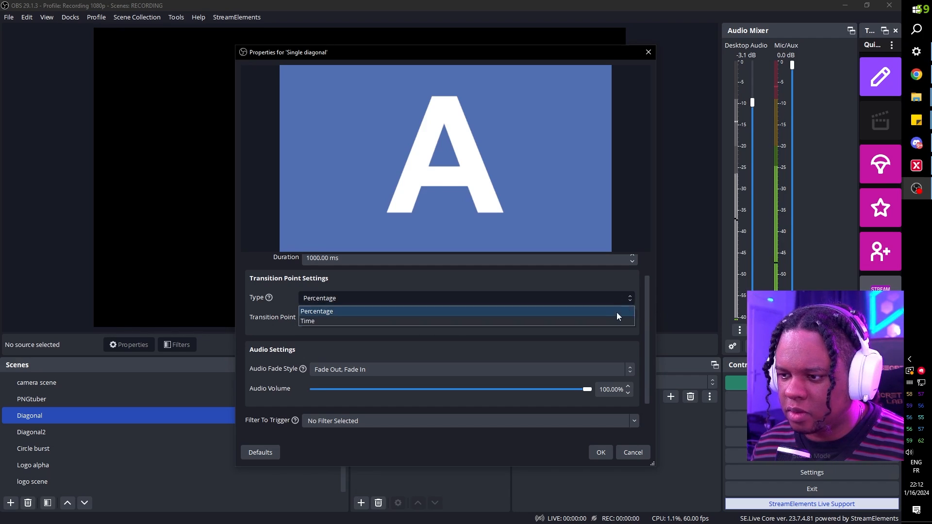
left_click(580, 323)
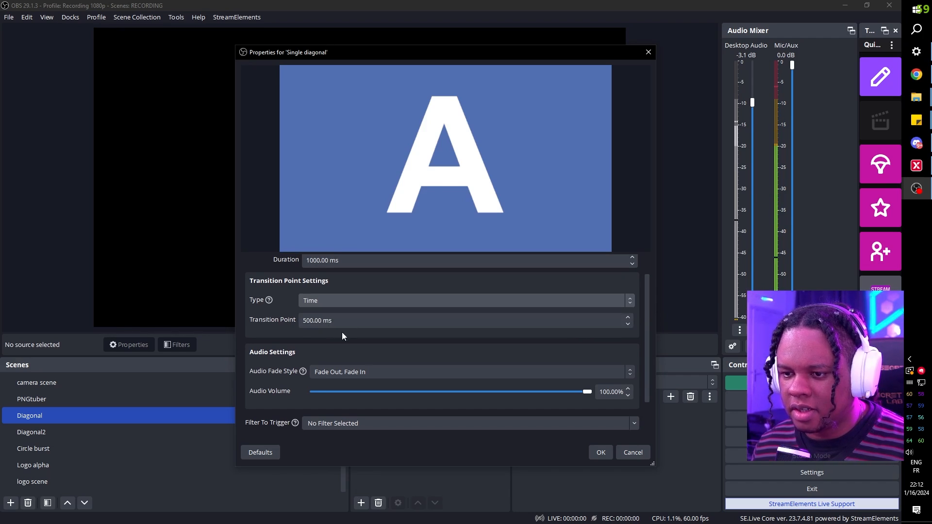
left_click(630, 302)
left_click(388, 307)
scroll(279, 339, "down", 1)
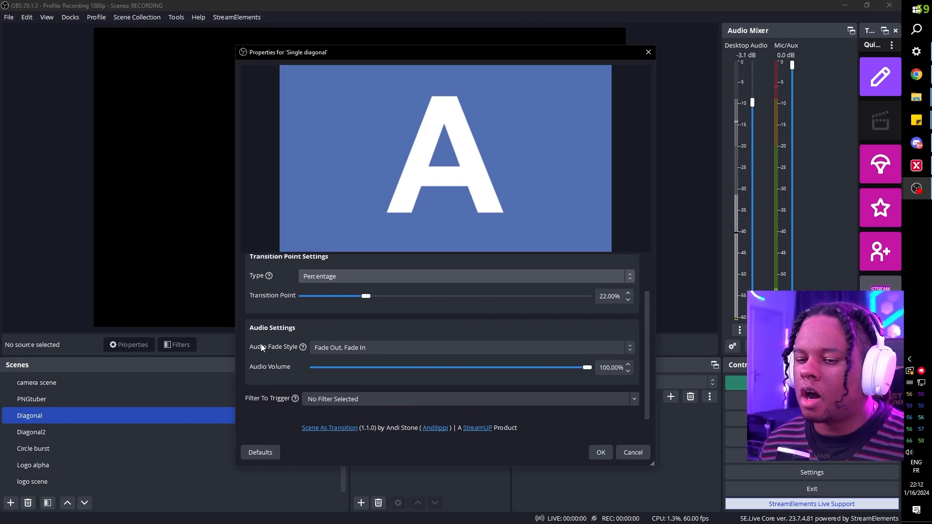
Set W2 as the filter to trigger for the Single diagonal transition, and preview the transition.
scroll(263, 359, "down", 1)
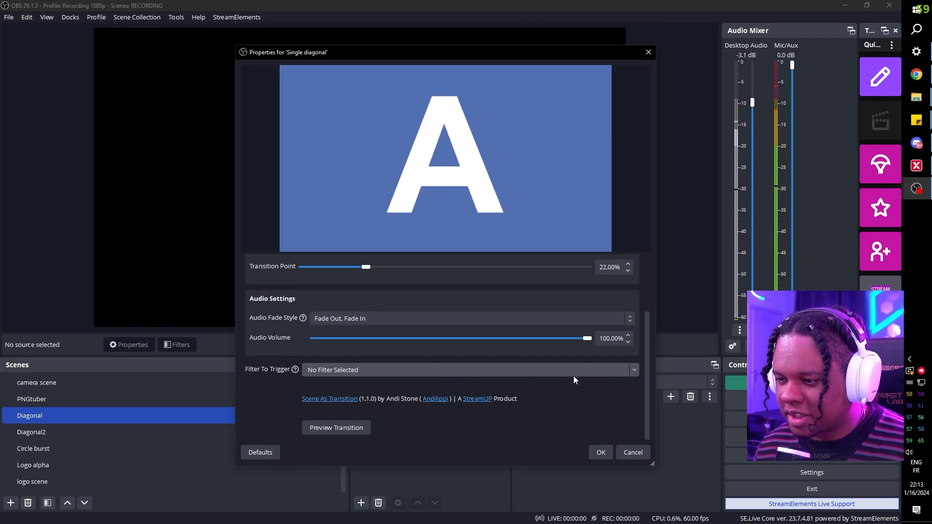
left_click(634, 369)
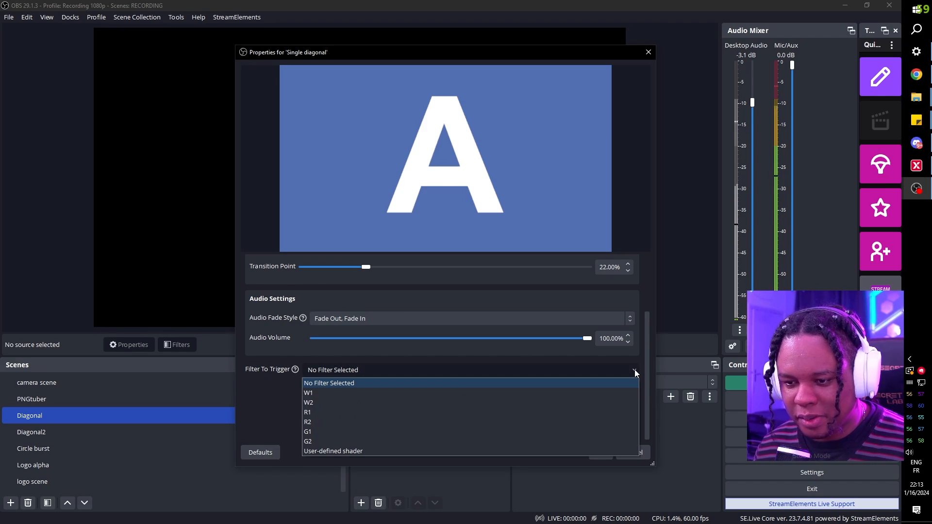
left_click(355, 403)
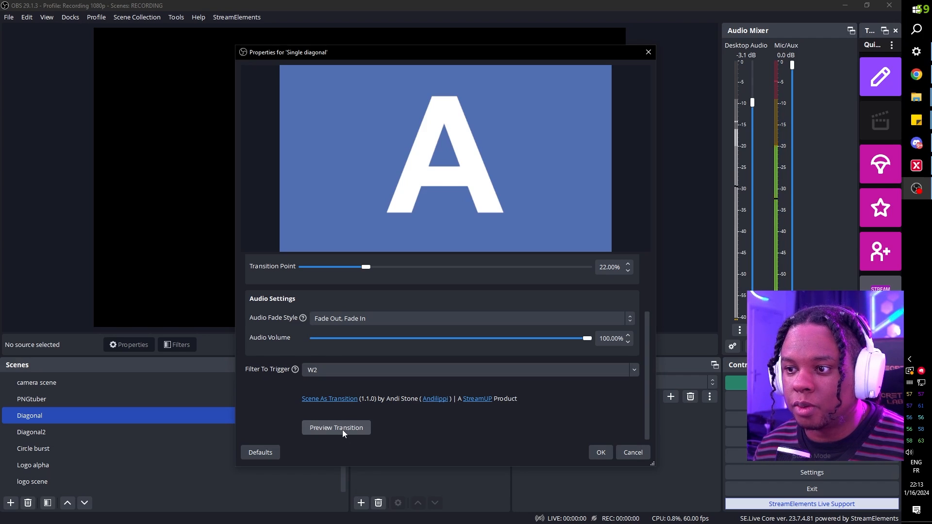
left_click(342, 429)
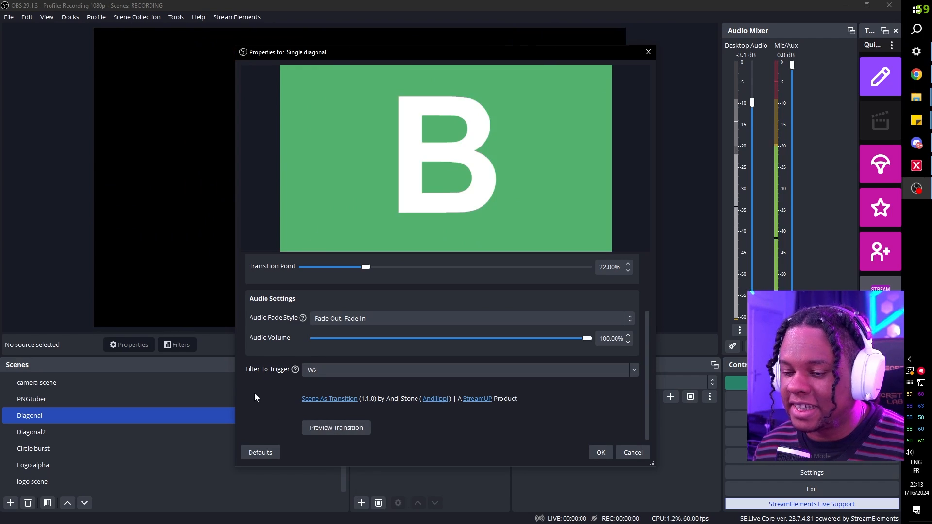
Set the Single diagonal transition point to 50% and its duration to 2000 ms, preview it, and accept the properties.
scroll(255, 394, "up", 2)
left_click_drag(367, 325, 447, 329)
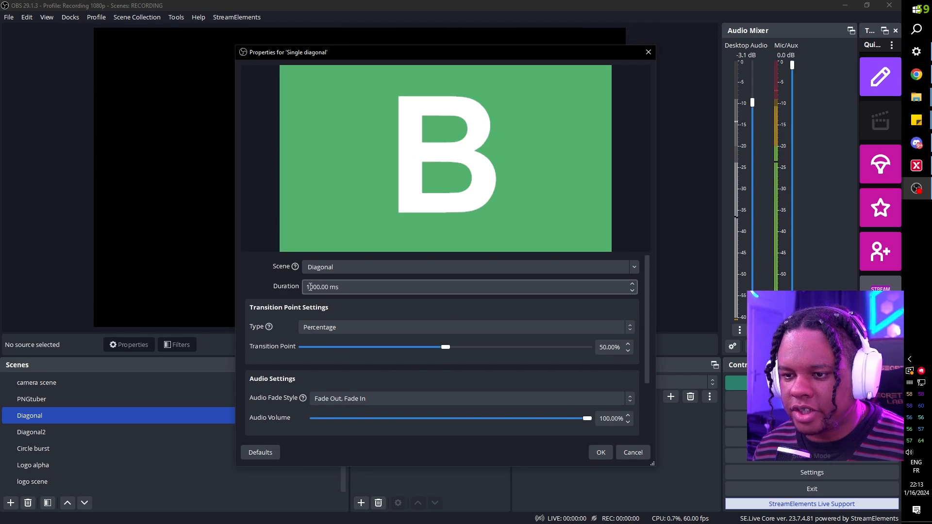
left_click(311, 287)
type("2")
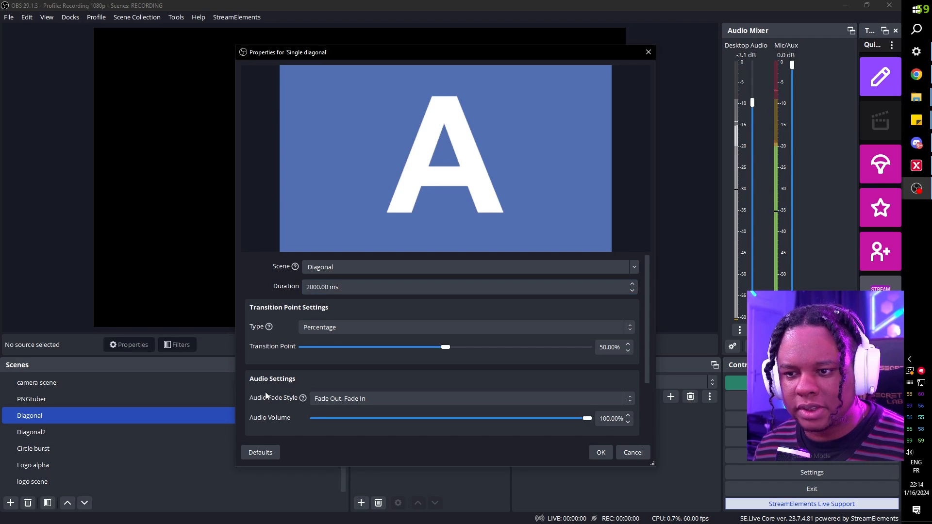
scroll(275, 408, "down", 3)
left_click(318, 428)
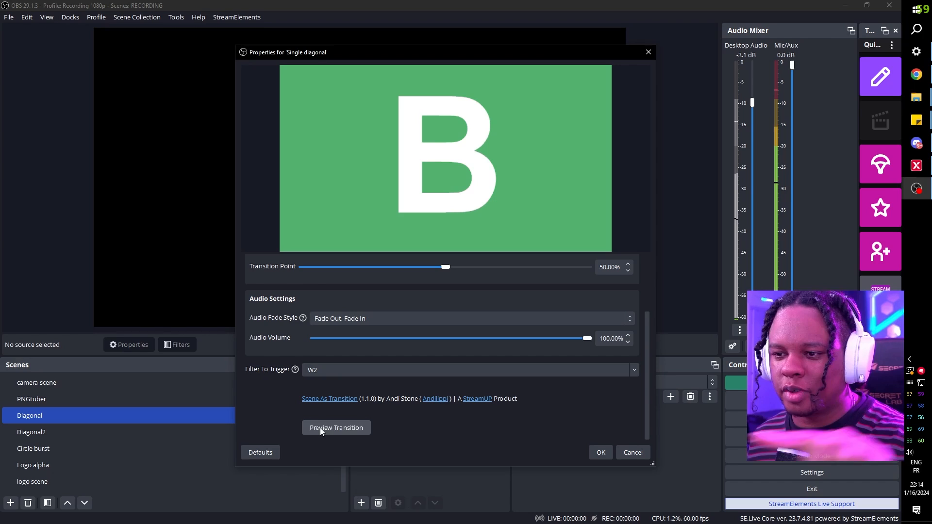
left_click(600, 453)
Test the Single diagonal transition by switching between the Scene and CAPTURE scenes.
scroll(108, 445, "up", 2)
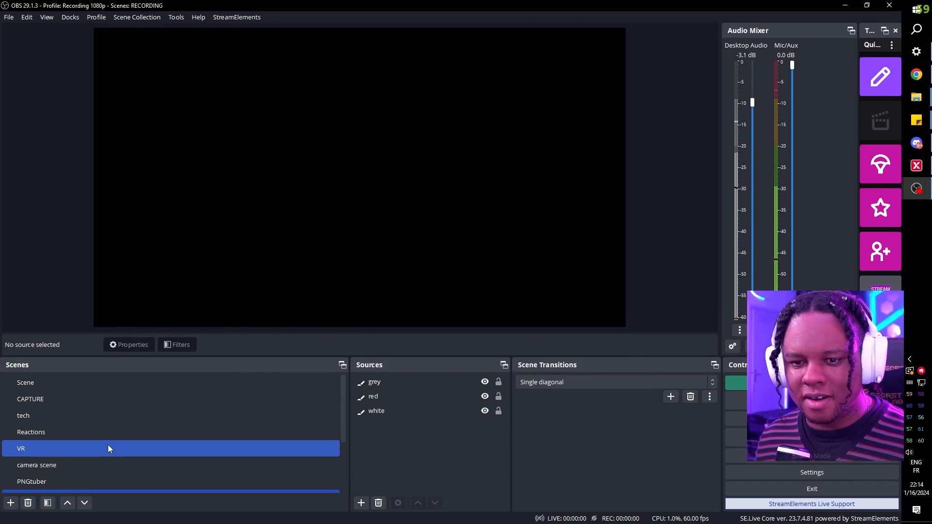
left_click(86, 386)
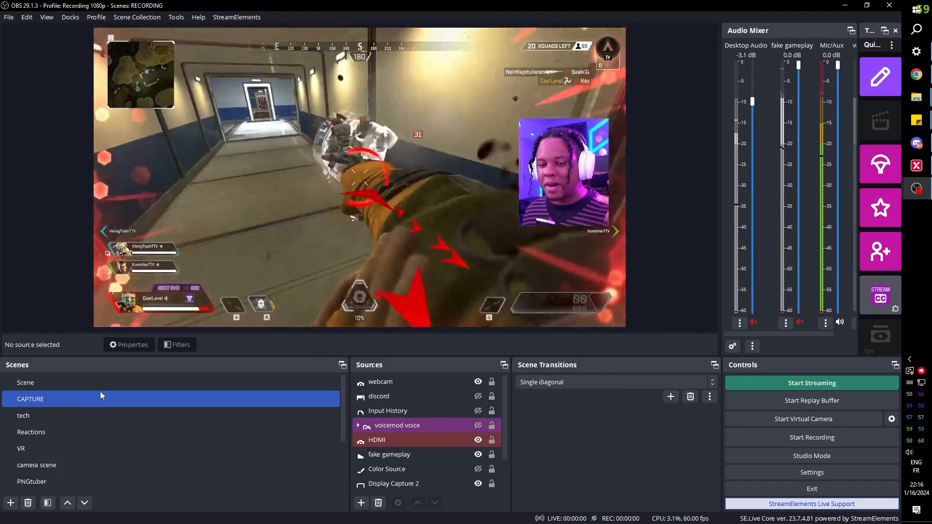
left_click(100, 389, "shift")
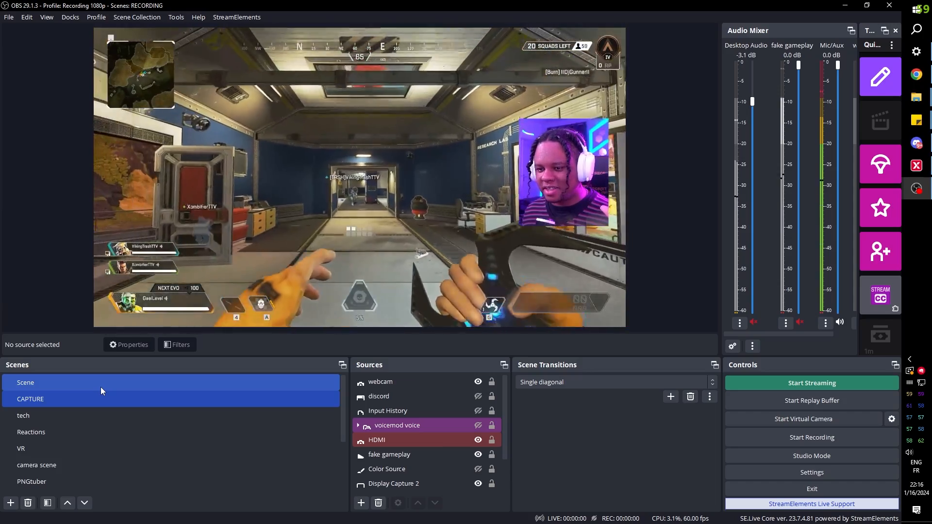
Return to the Scene scene and look over the available scene transitions, keeping Single diagonal selected.
left_click(100, 386)
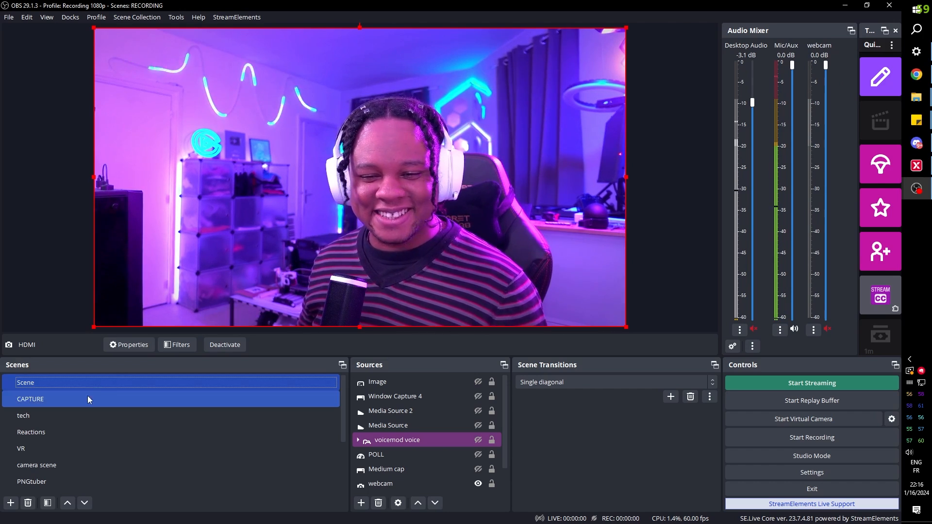
left_click(564, 383)
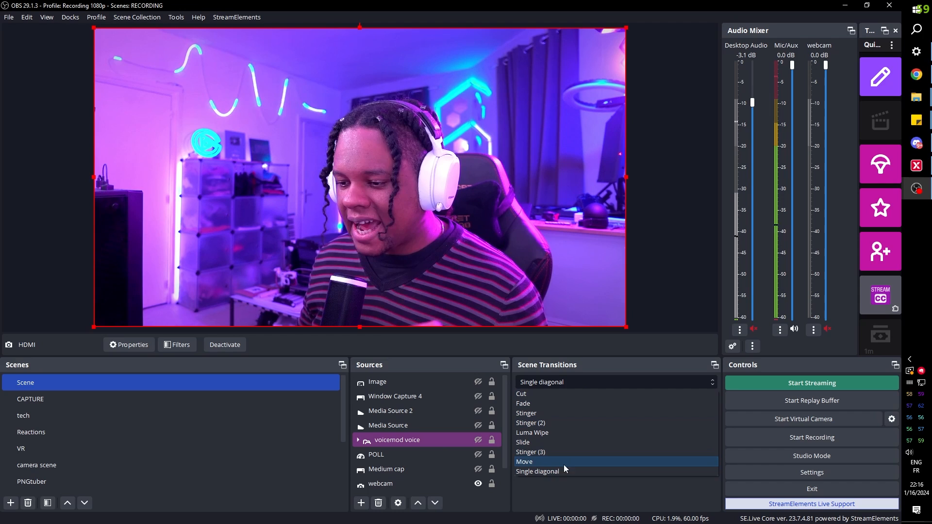
left_click(561, 472)
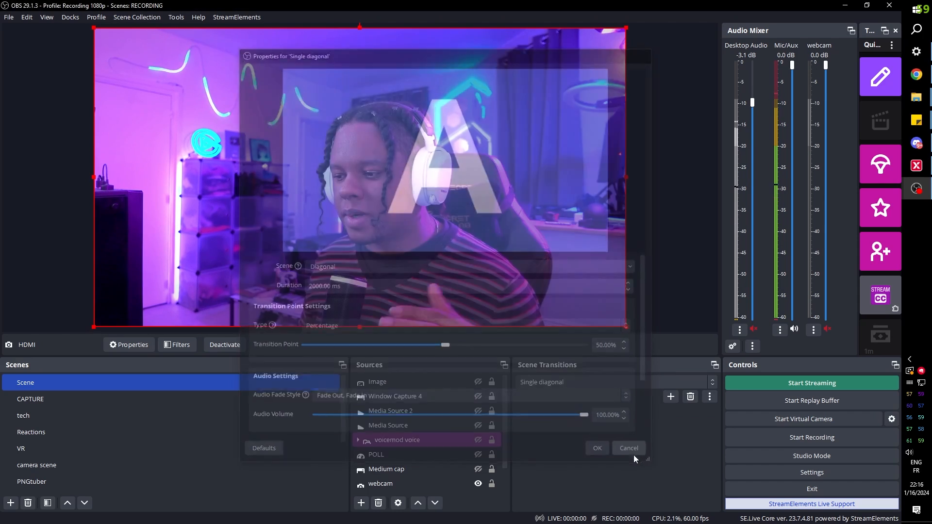
left_click(637, 386)
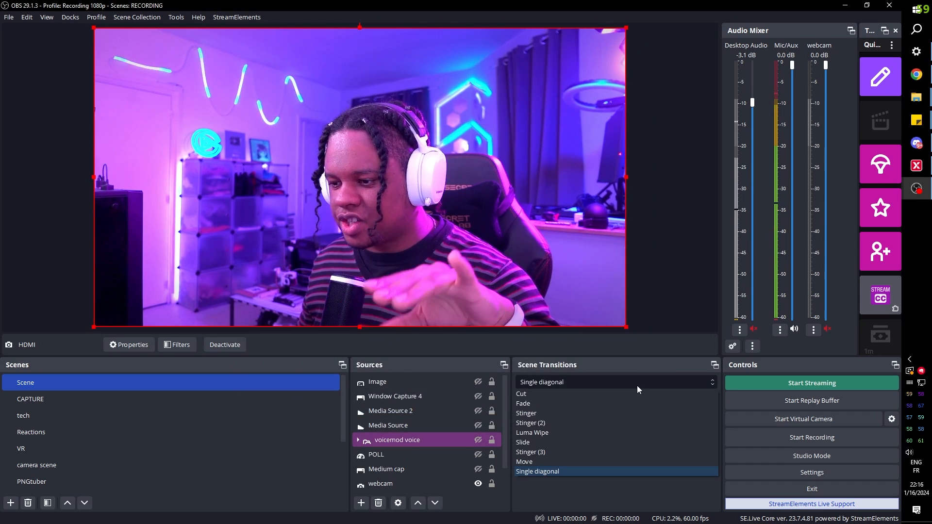
left_click(637, 386)
left_click(670, 396)
left_click(691, 493)
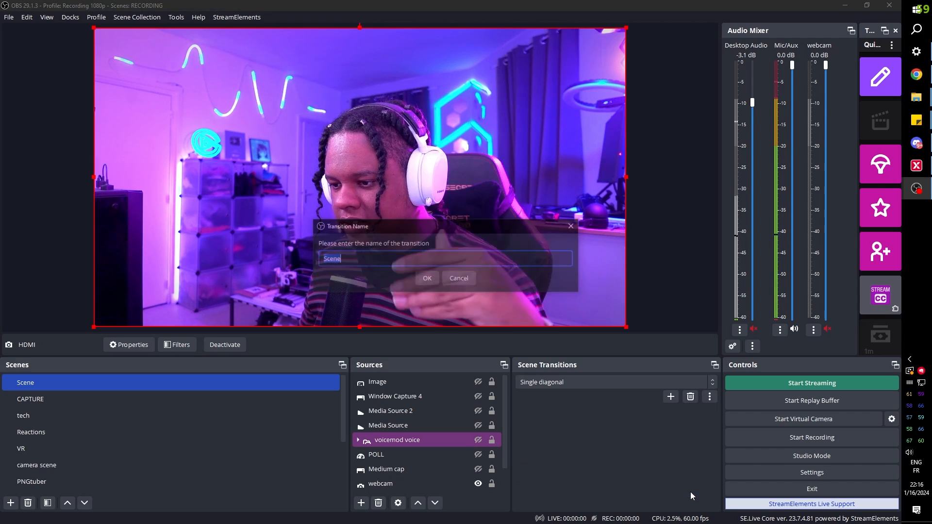
type("D double")
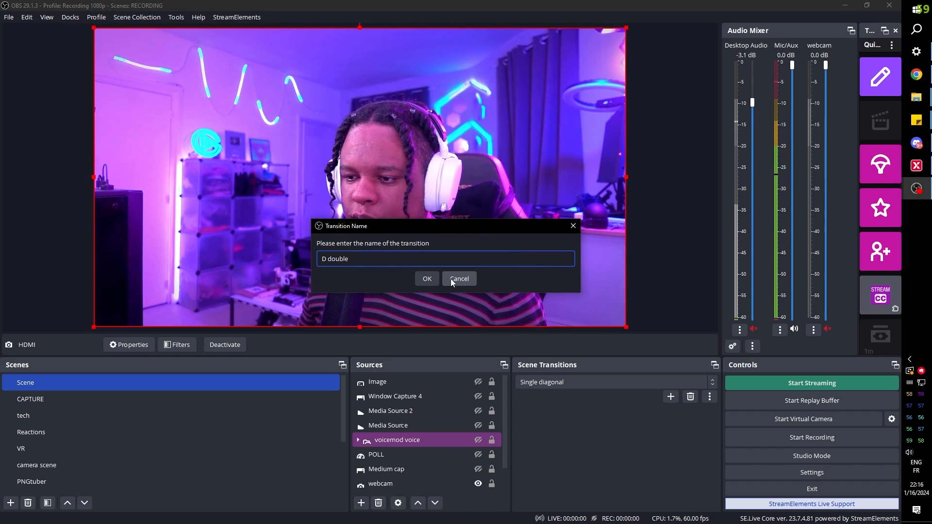
left_click(427, 279)
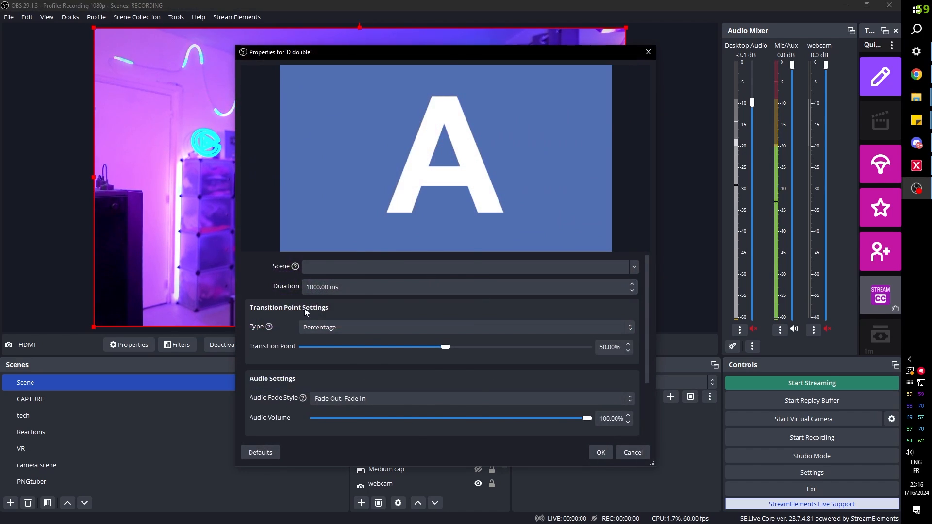
scroll(416, 282, "down", 3)
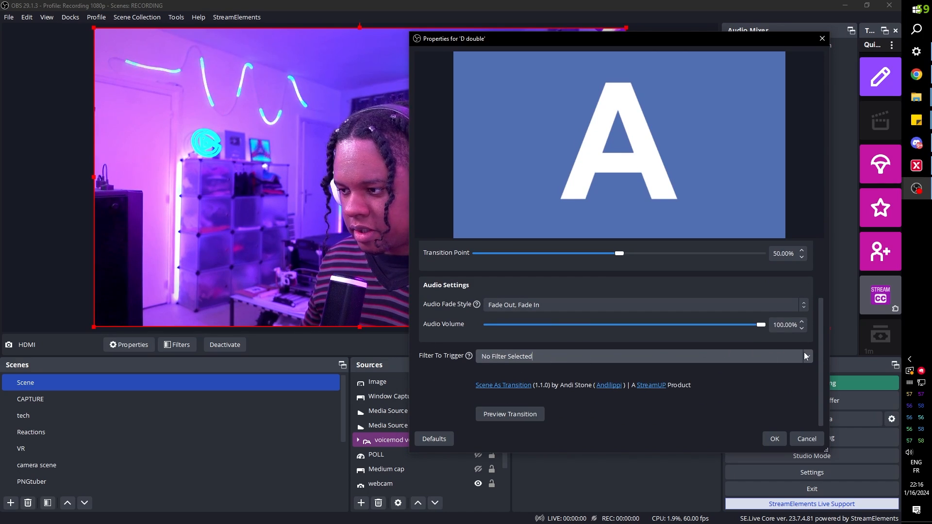
left_click(554, 357)
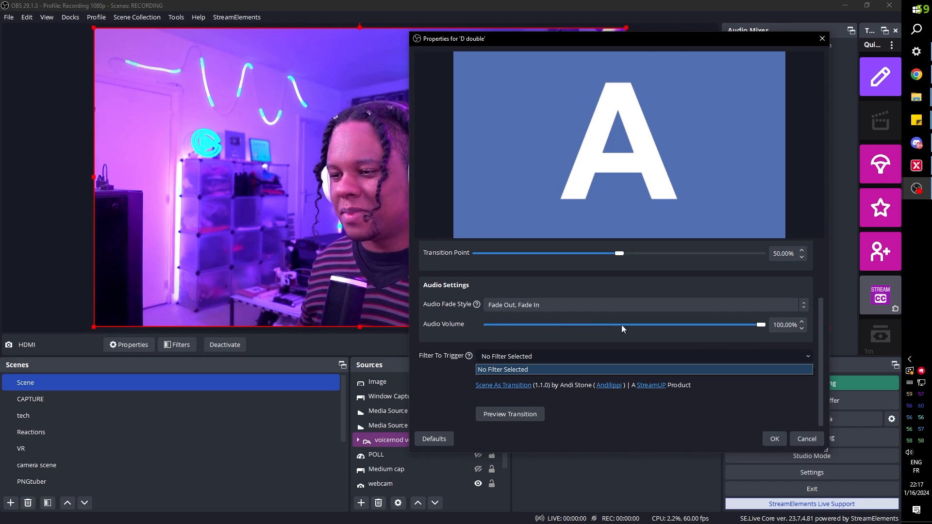
scroll(439, 335, "up", 2)
left_click(807, 439)
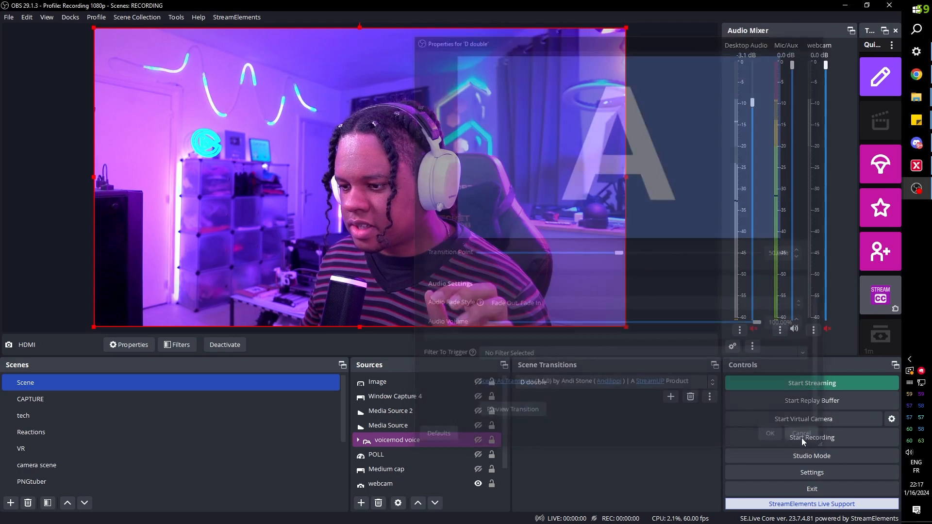
Add a Scene as Transition transition with the default name Scene, and choose Circle burst as its scene.
left_click(671, 397)
left_click(686, 491)
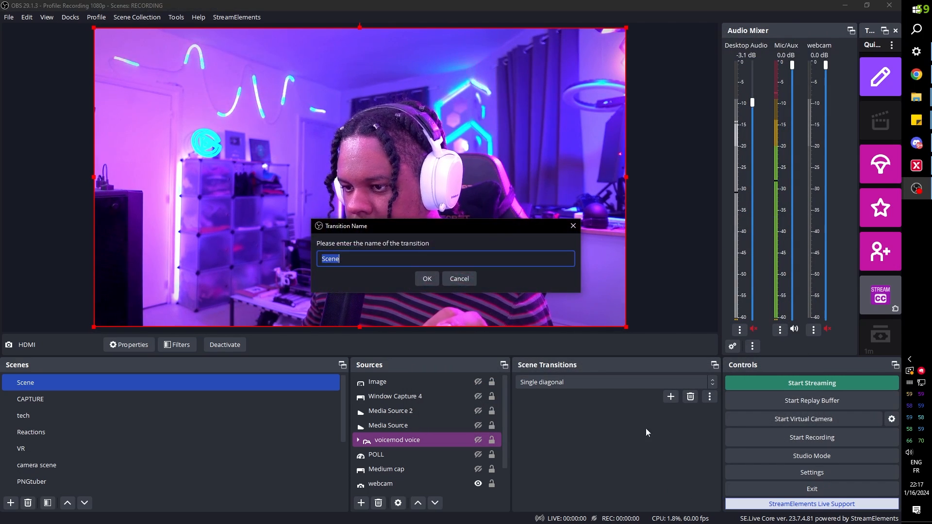
key("Return")
left_click(634, 267)
left_click(338, 397)
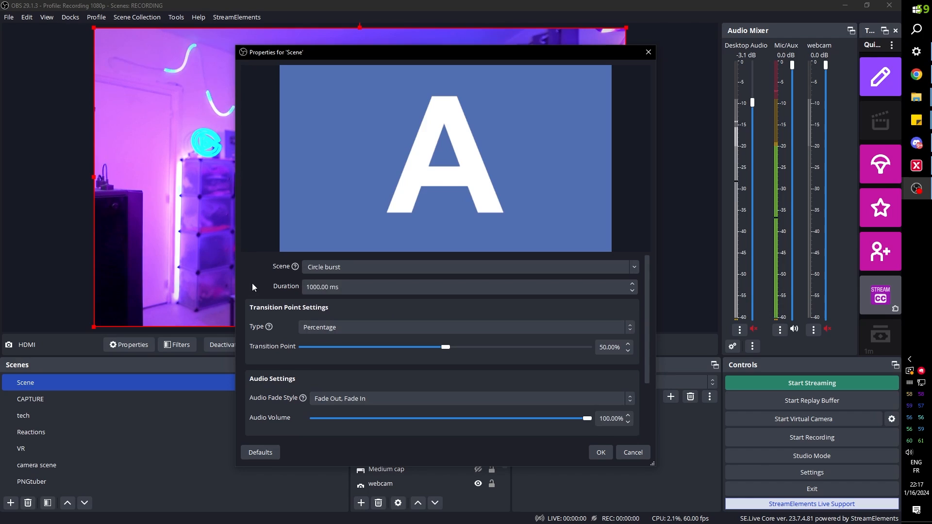
Set the Circle burst transition's duration to 3000 ms, choose W2 as the filter to trigger, and preview it.
left_click(310, 288)
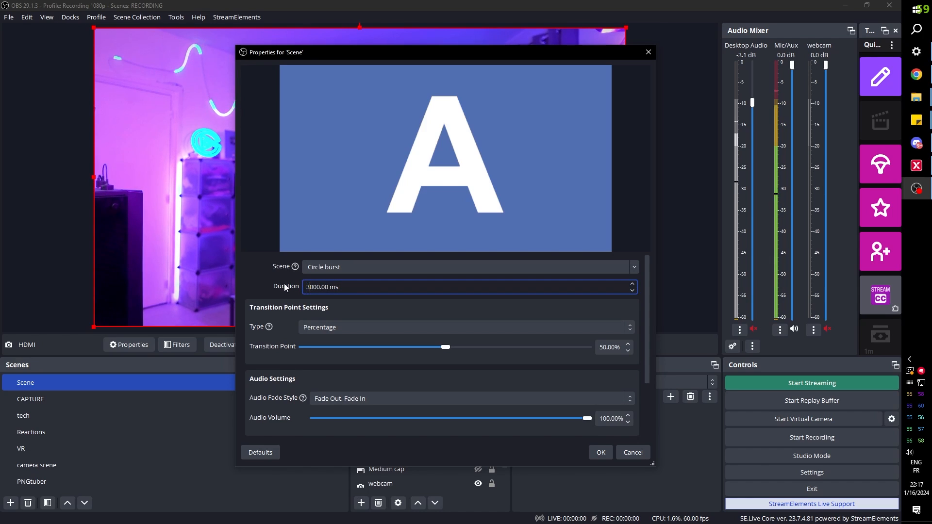
scroll(245, 310, "down", 3)
left_click(633, 370)
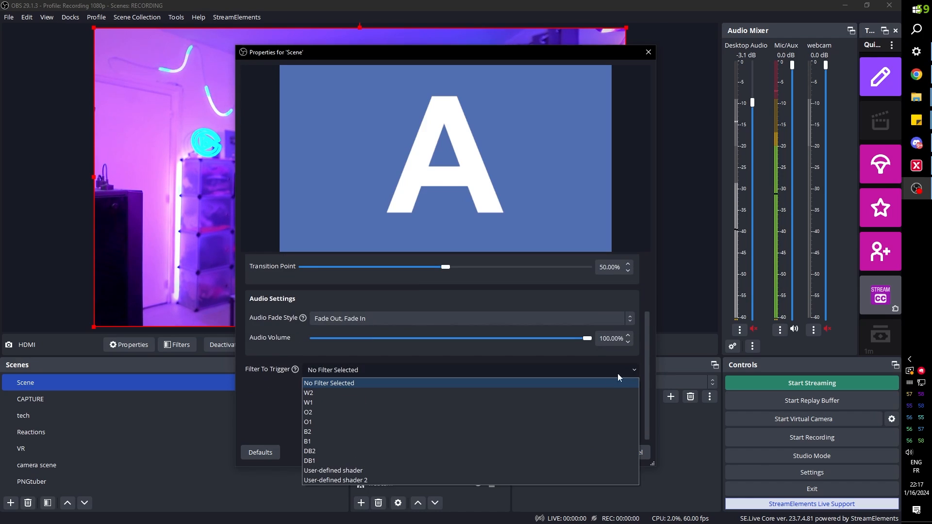
left_click(436, 393)
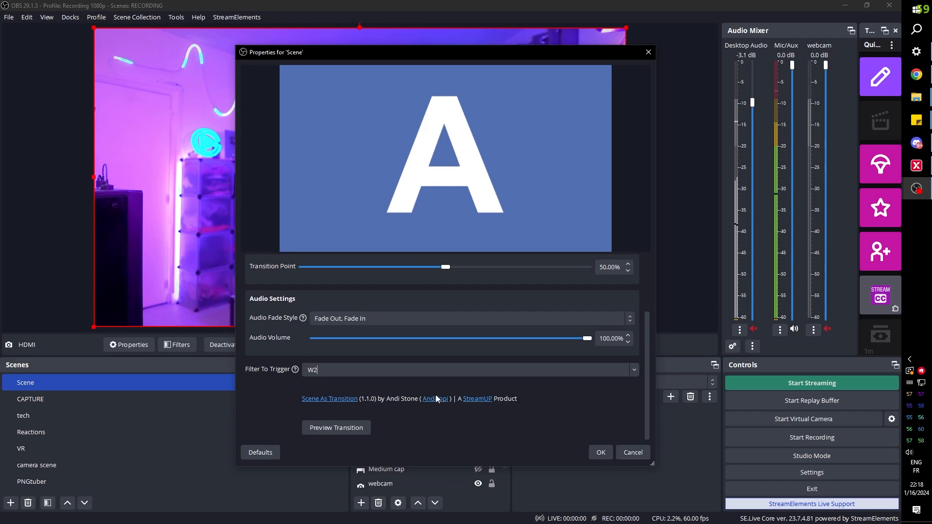
left_click(320, 429)
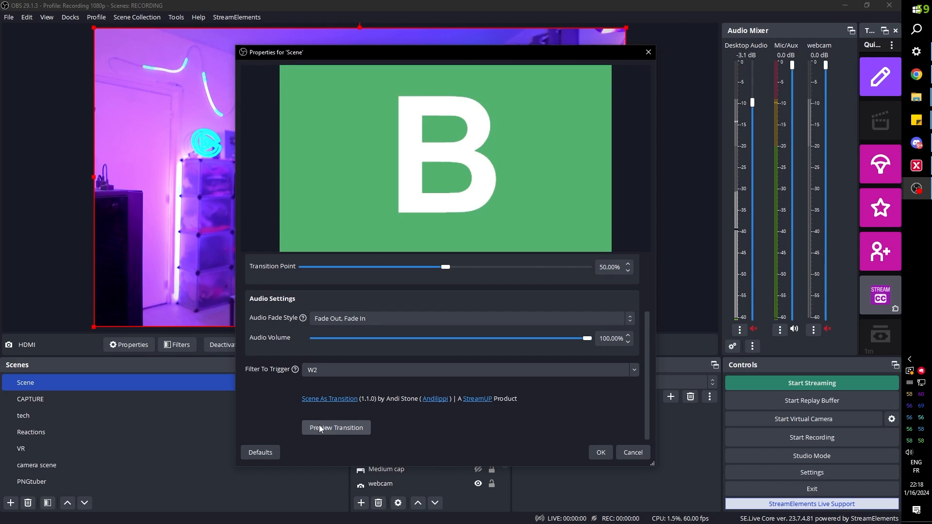
Adjust the Circle burst transition's duration, preview the transition again, and accept the properties.
scroll(299, 263, "up", 2)
left_click(309, 287)
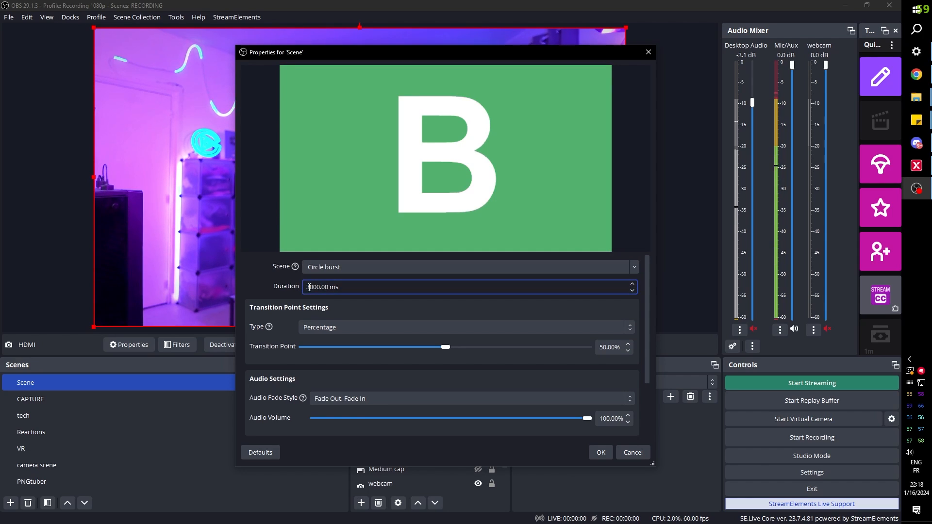
left_click(256, 284)
scroll(243, 350, "down", 3)
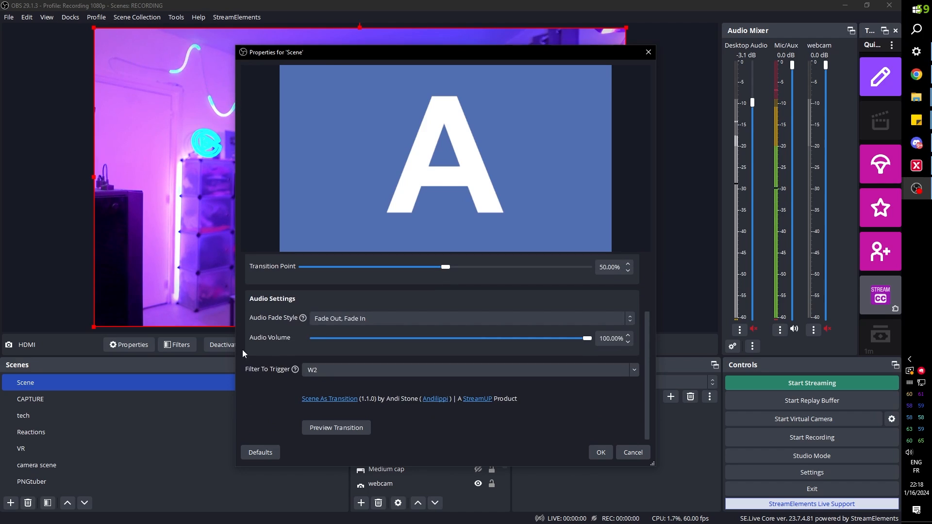
left_click(324, 429)
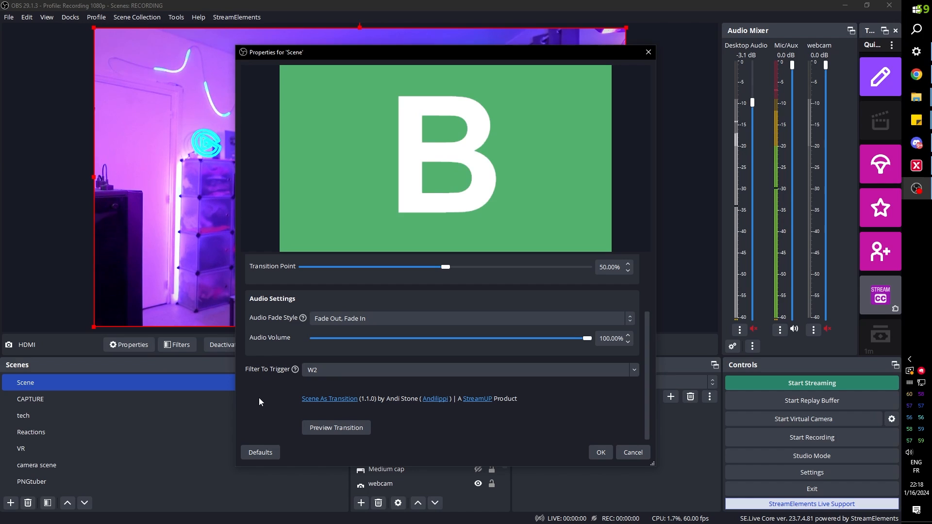
left_click(328, 429)
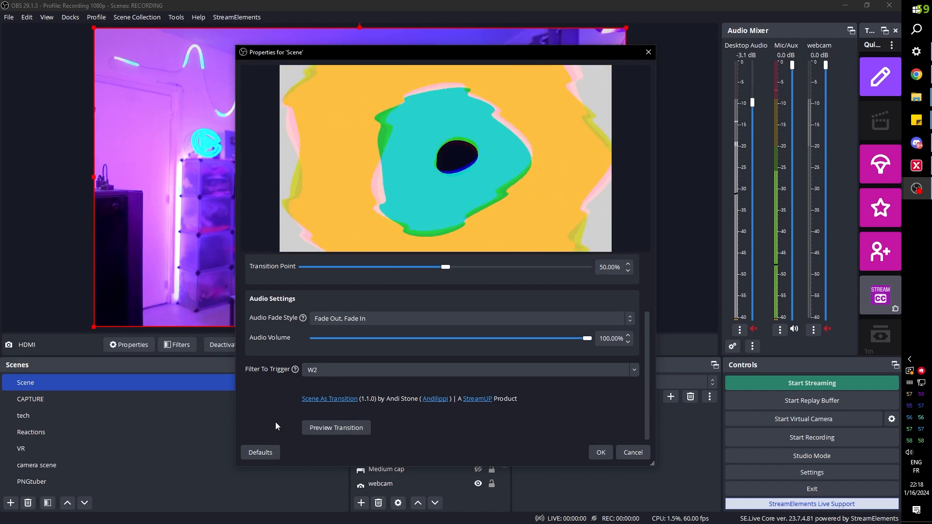
left_click(601, 453)
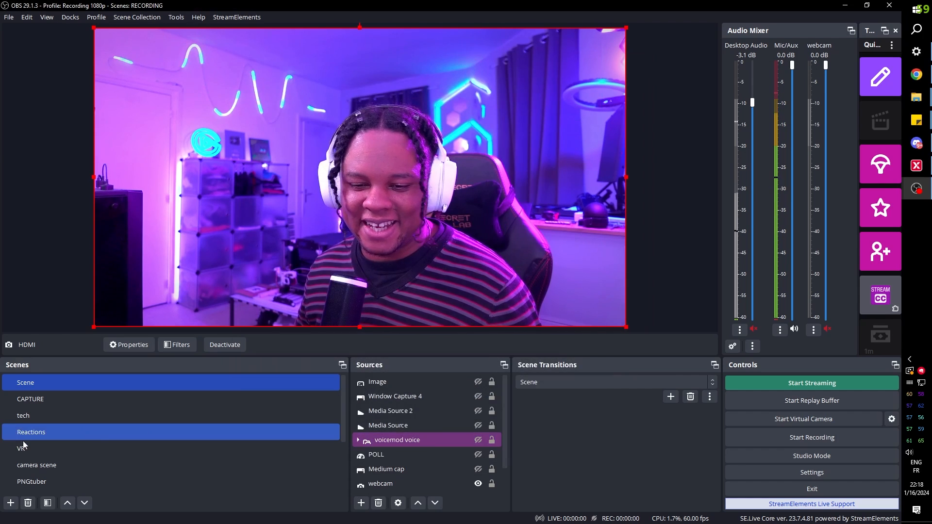
In the Circle burst scene's filters, set the DB2 filter's end delay to 0 ms.
scroll(29, 446, "down", 2)
left_click(34, 466)
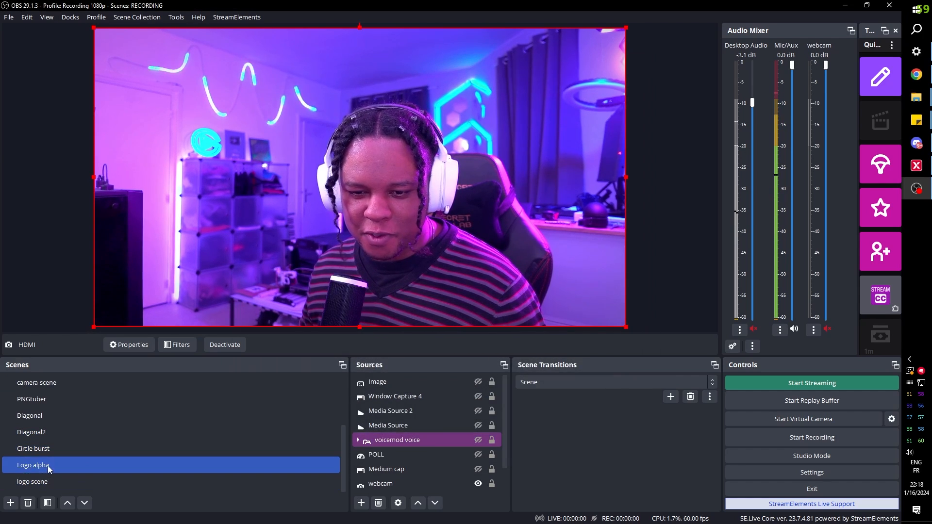
left_click(75, 448)
left_click(47, 503)
left_click(392, 121)
left_click_drag(392, 120, 397, 190)
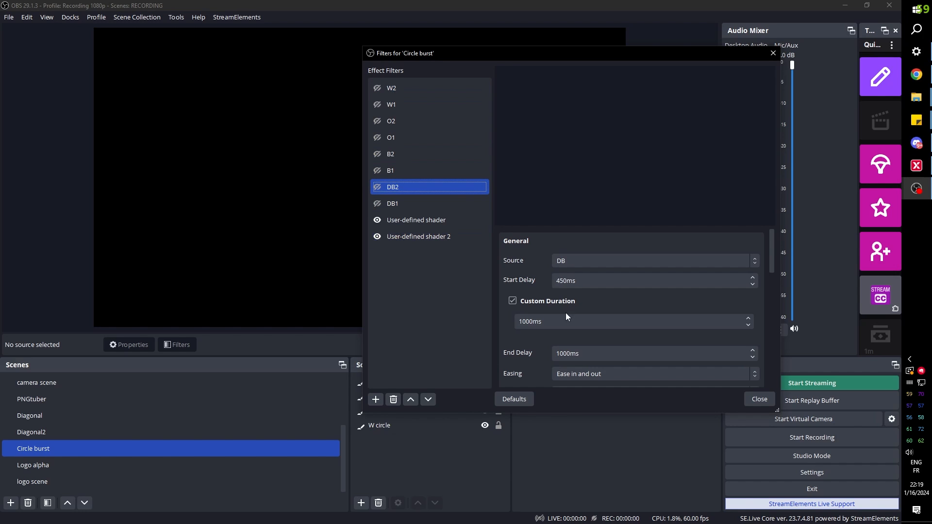
scroll(502, 325, "down", 5)
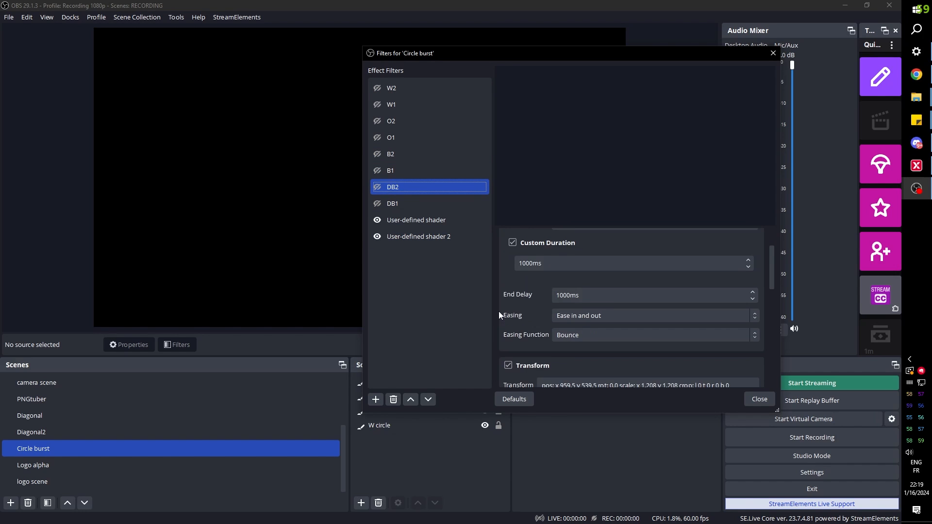
scroll(496, 312, "down", 1)
left_click_drag(568, 307, 532, 306)
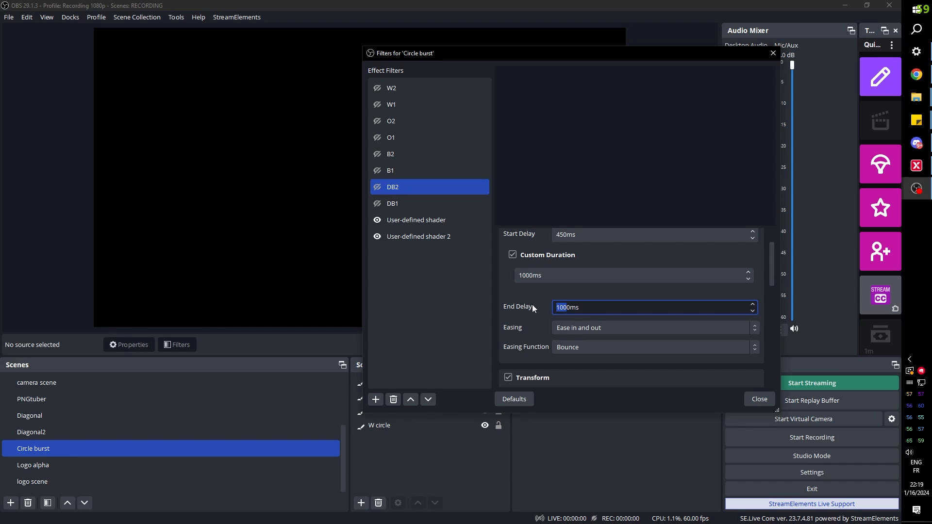
key("BackSpace")
key("Return")
Test the Circle burst transition by switching from Circle burst to Logo alpha, and between the Scene and CAPTURE scenes.
left_click(276, 467)
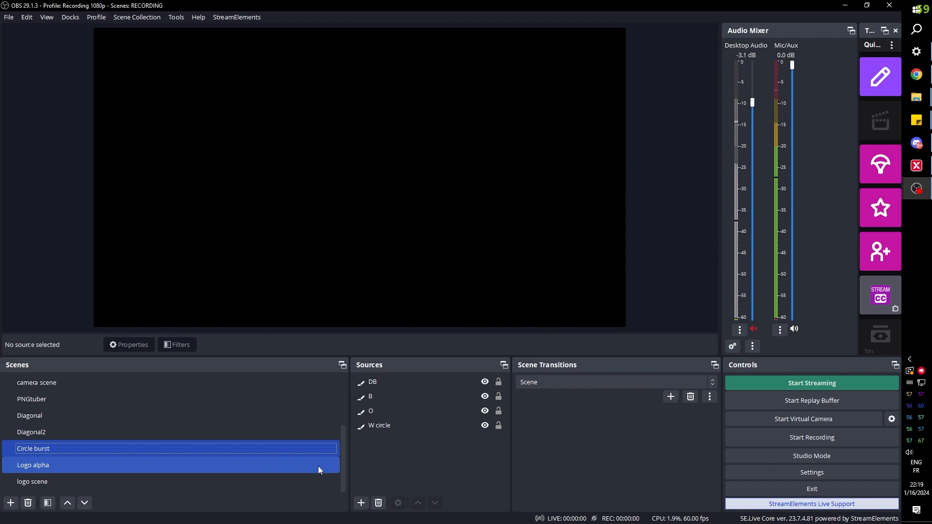
left_click(215, 448)
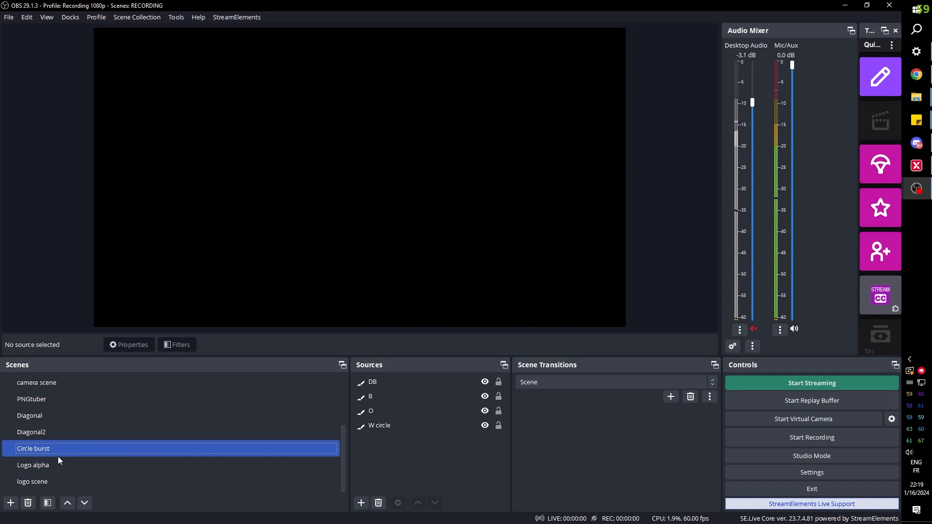
left_click(48, 467)
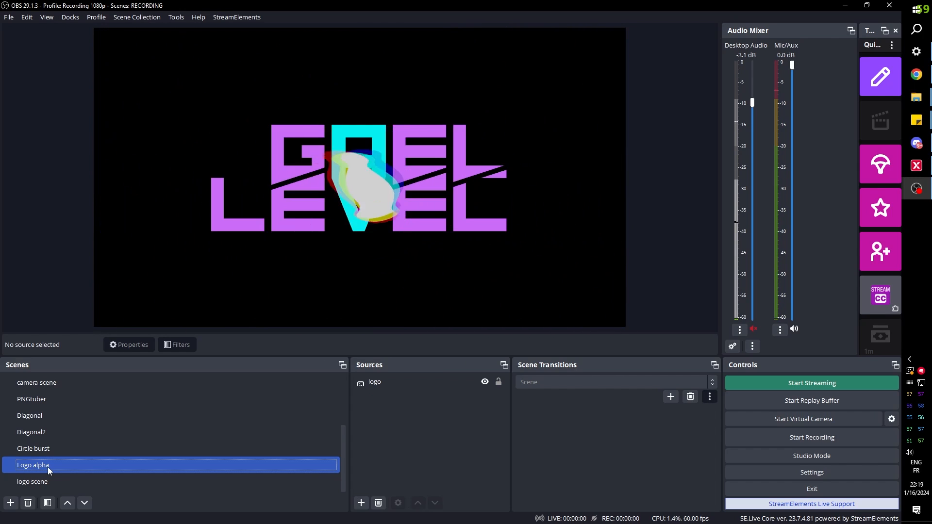
scroll(50, 452, "up", 1)
left_click(52, 439)
scroll(52, 438, "up", 1)
left_click(45, 384)
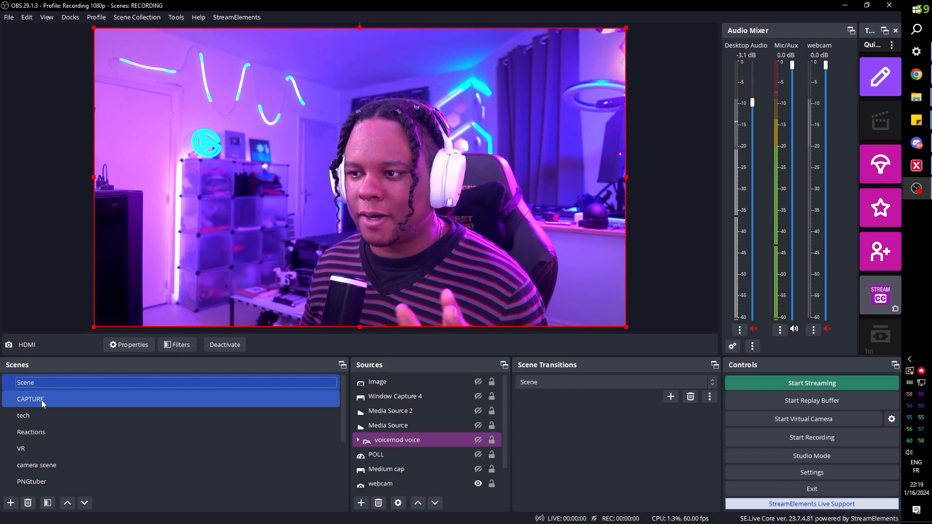
left_click(41, 400)
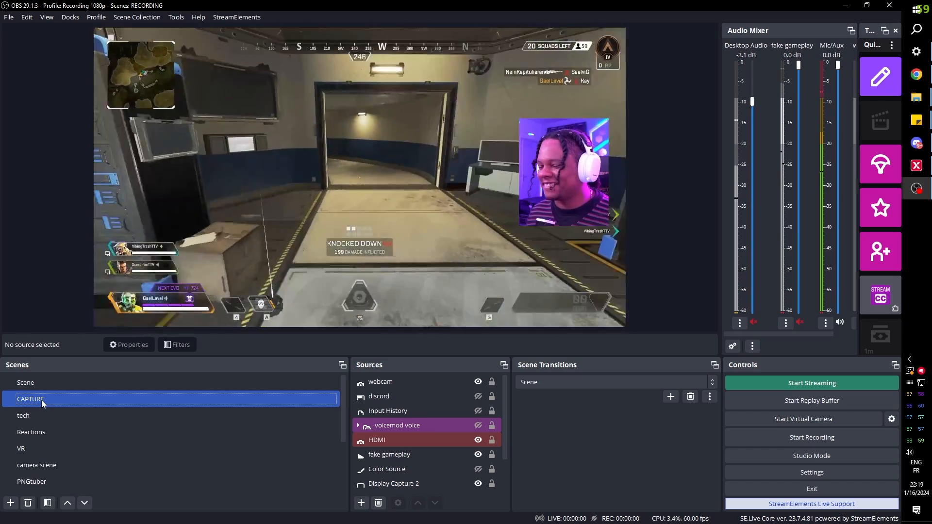
left_click(36, 386)
left_click_drag(36, 387, 55, 453)
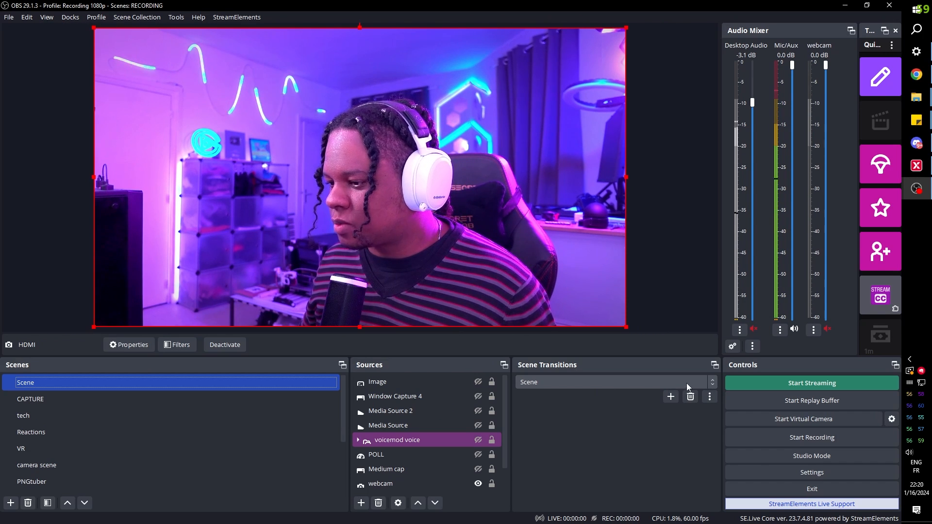
Rename the current scene transition to Circle.
left_click(710, 396)
left_click(723, 403)
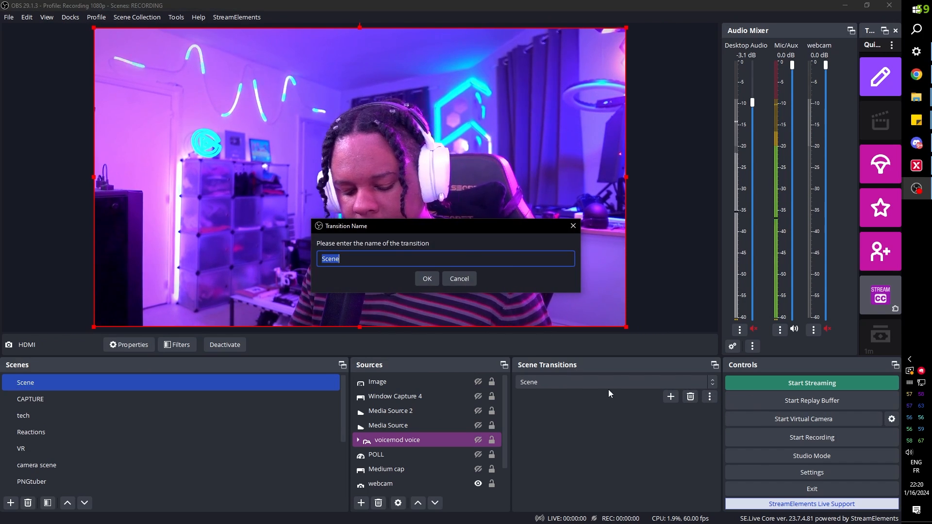
type("Circle")
key("Return")
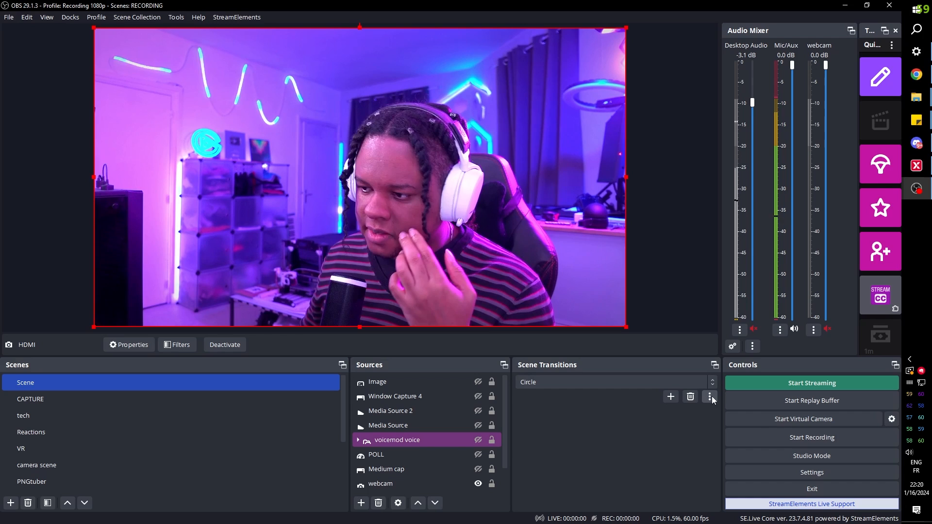
Add a new Scene as Transition entry to the scene transitions and name it Logo reveal.
left_click(670, 397)
left_click(690, 495)
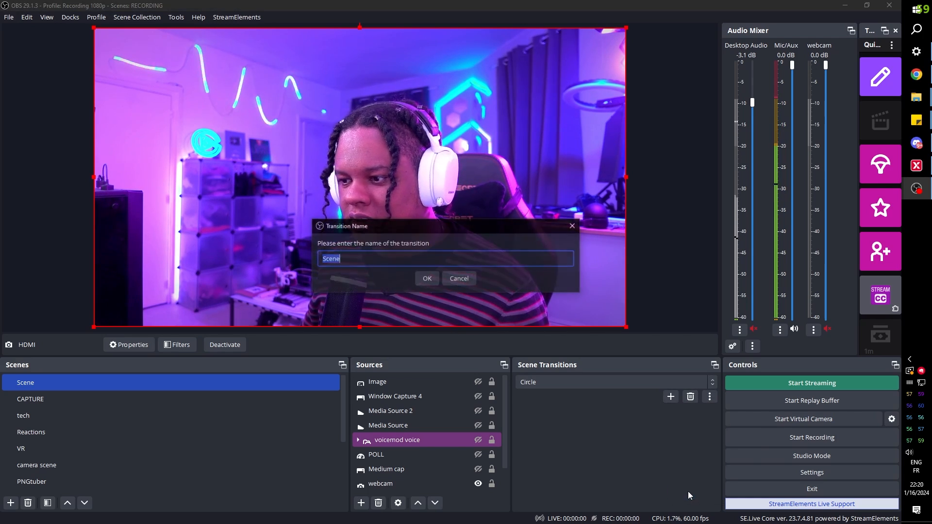
type("Logo reveal")
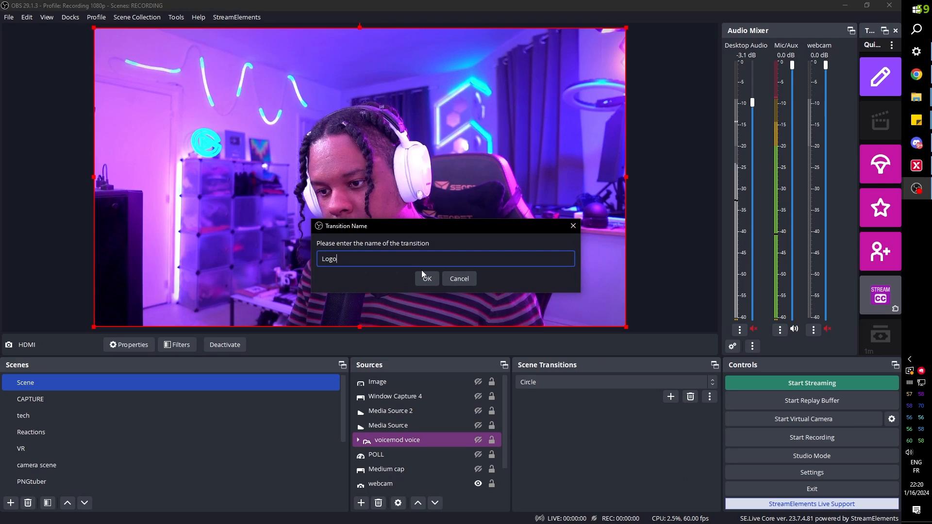
key("Return")
Choose logo scene as the scene used by the Logo reveal transition.
left_click(421, 270)
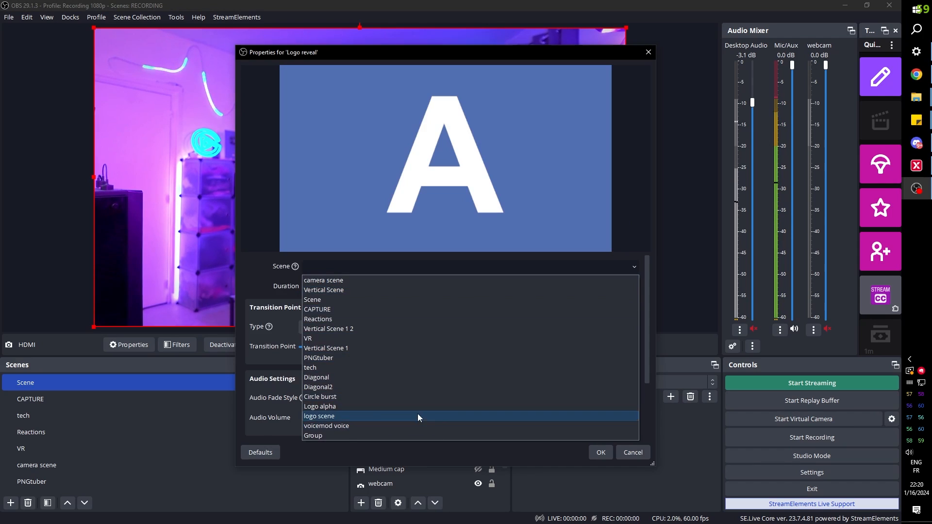
left_click(362, 419)
left_click(635, 267)
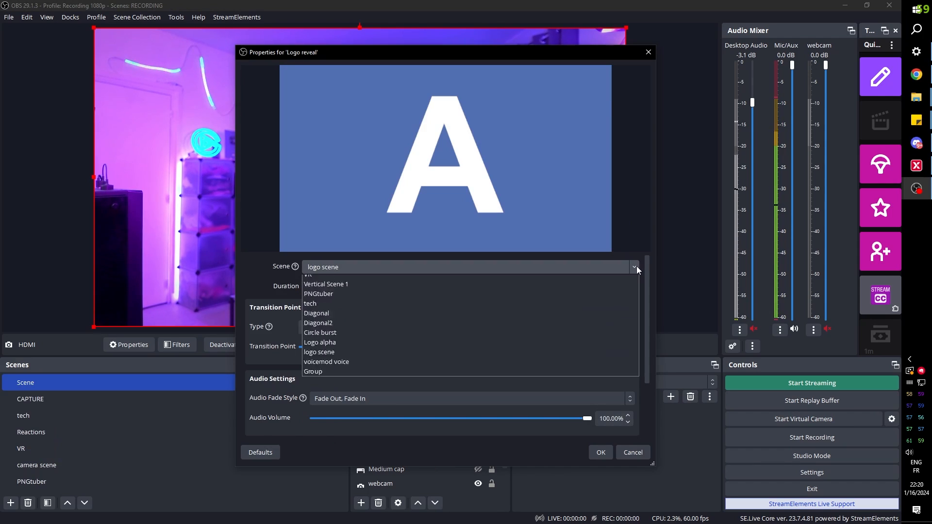
left_click(393, 435)
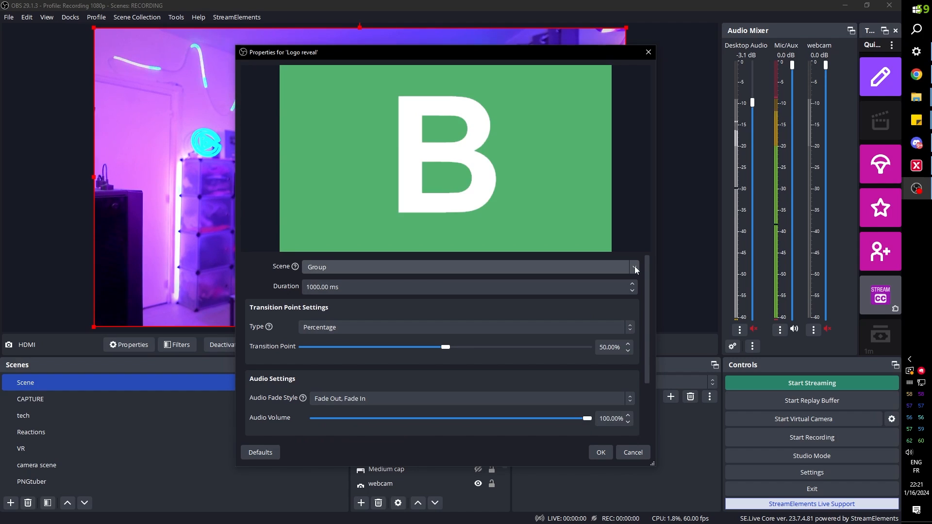
left_click(634, 267)
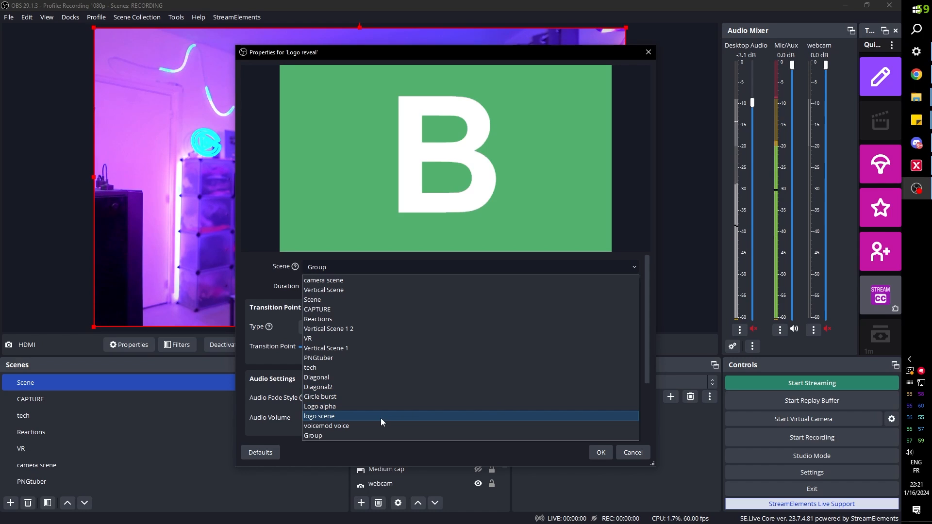
left_click(345, 415)
Set the Logo reveal transition point type to Time at 600 ms and open the duration for editing.
left_click(569, 328)
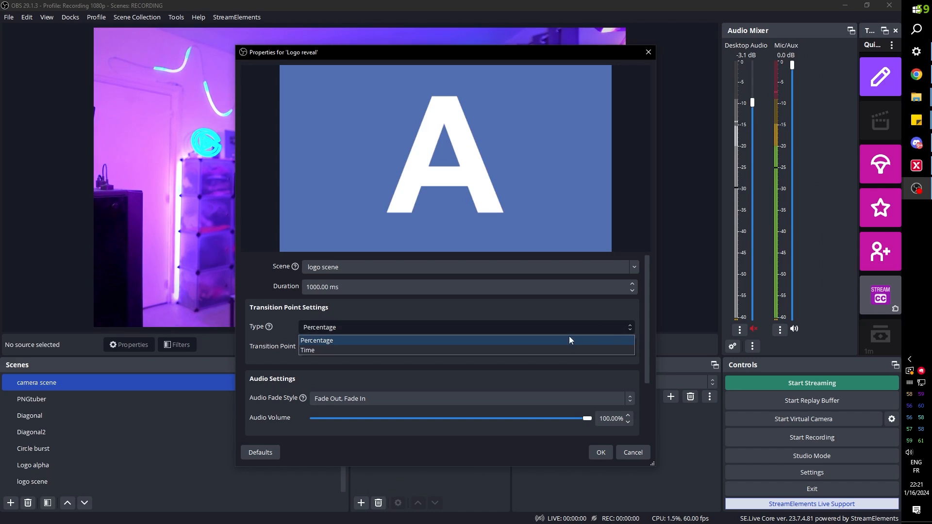
left_click(469, 351)
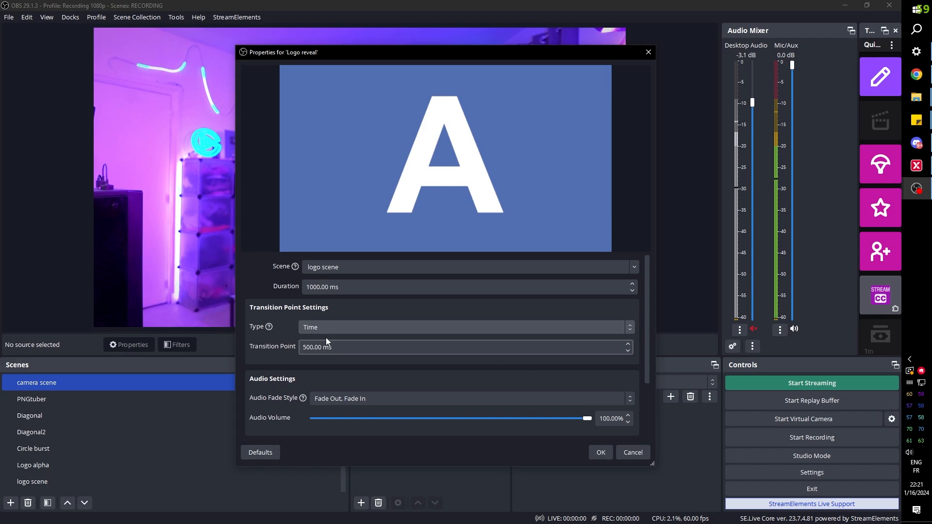
left_click(309, 287)
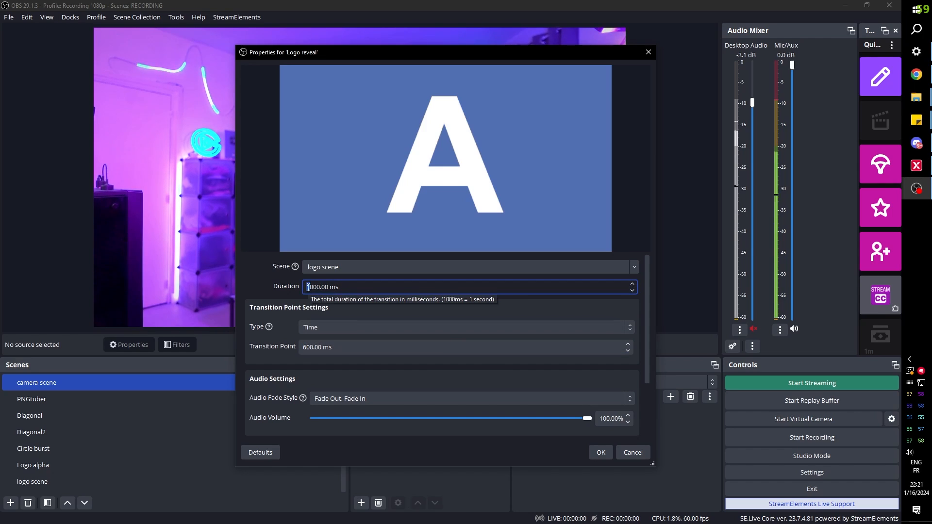
Set logo1 as the filter to trigger for Logo reveal, preview the transition before and after, and accept the properties.
scroll(316, 425, "down", 3)
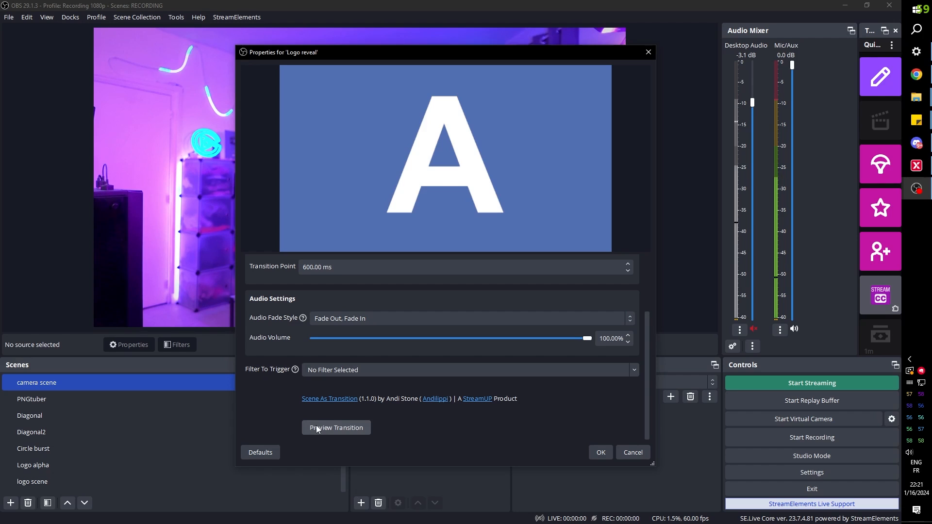
left_click(316, 427)
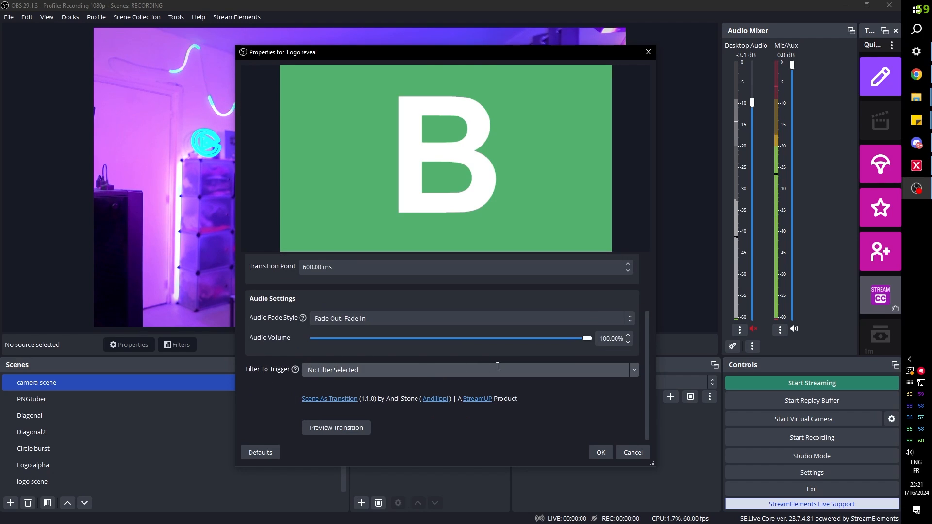
left_click(633, 372)
left_click(331, 394)
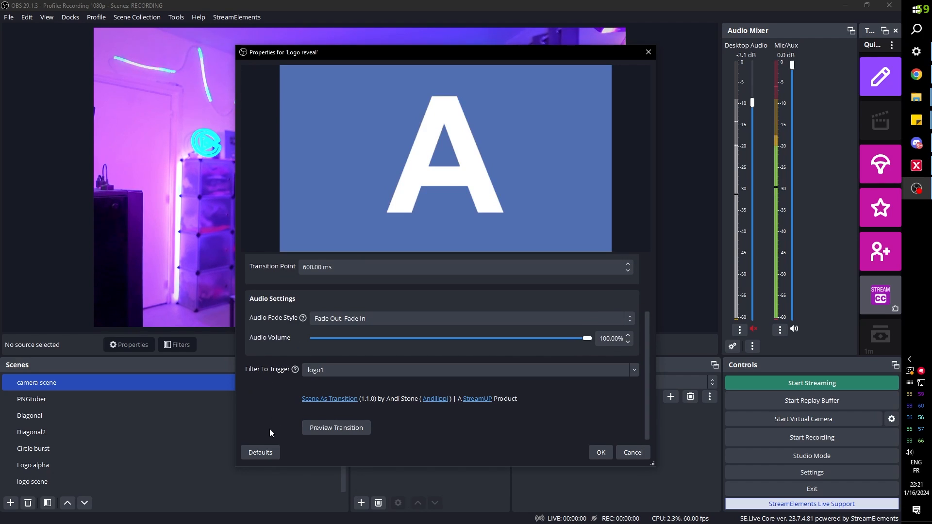
left_click(322, 434)
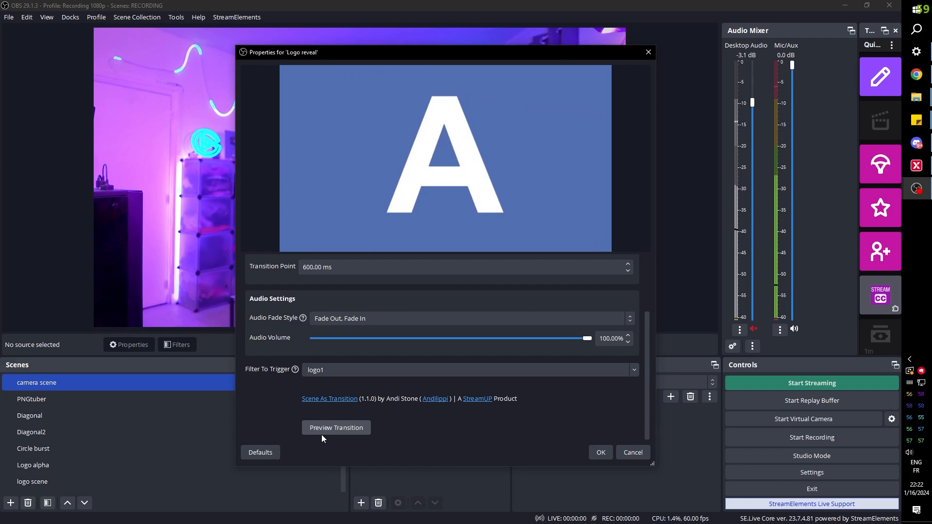
left_click(597, 456)
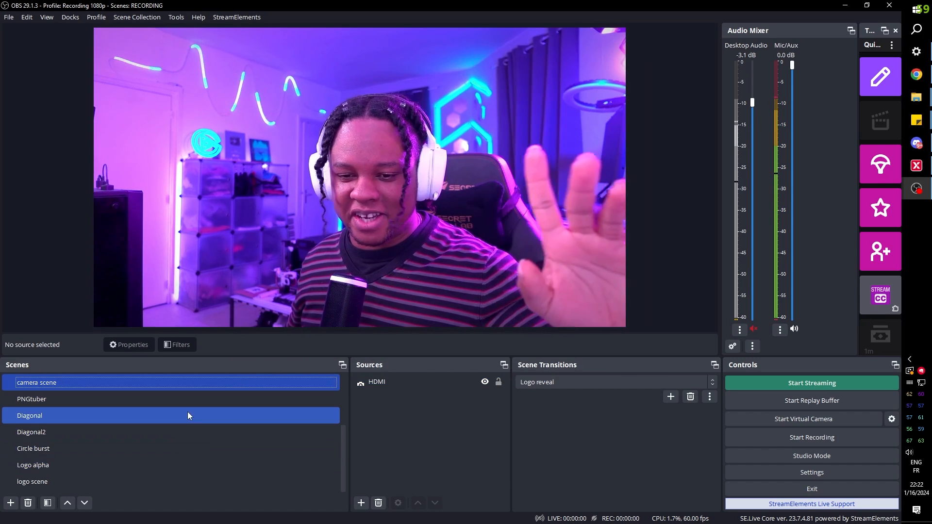
Test the Logo reveal transition by switching back and forth between the CAPTURE and Scene scenes.
scroll(188, 411, "up", 2)
scroll(244, 441, "down", 2)
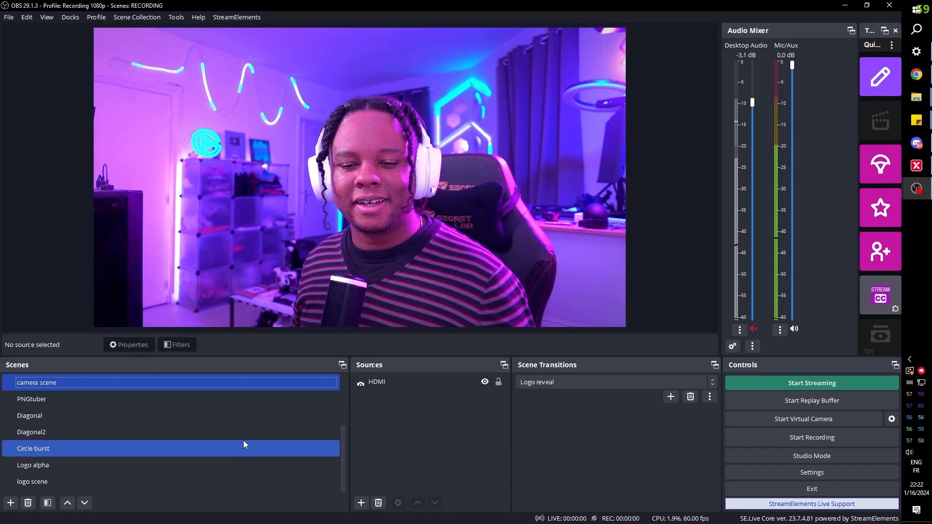
scroll(243, 440, "up", 2)
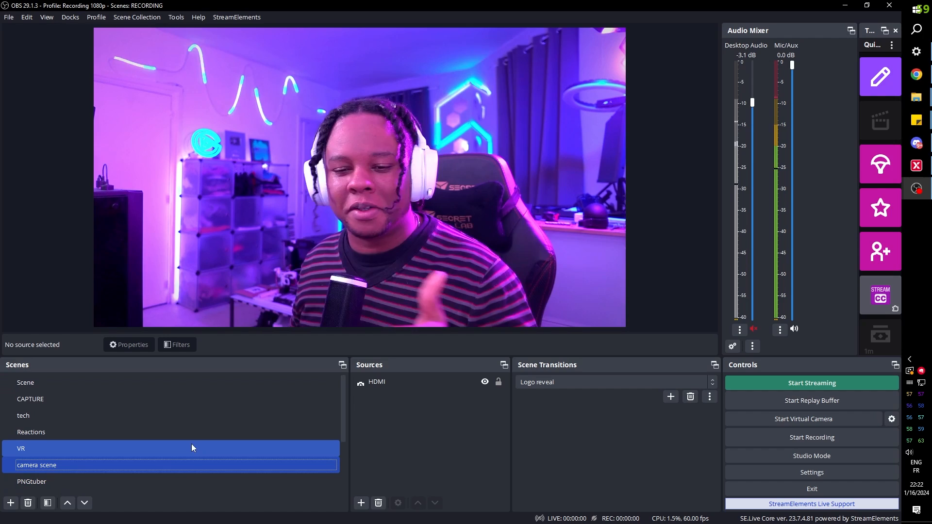
left_click(107, 405)
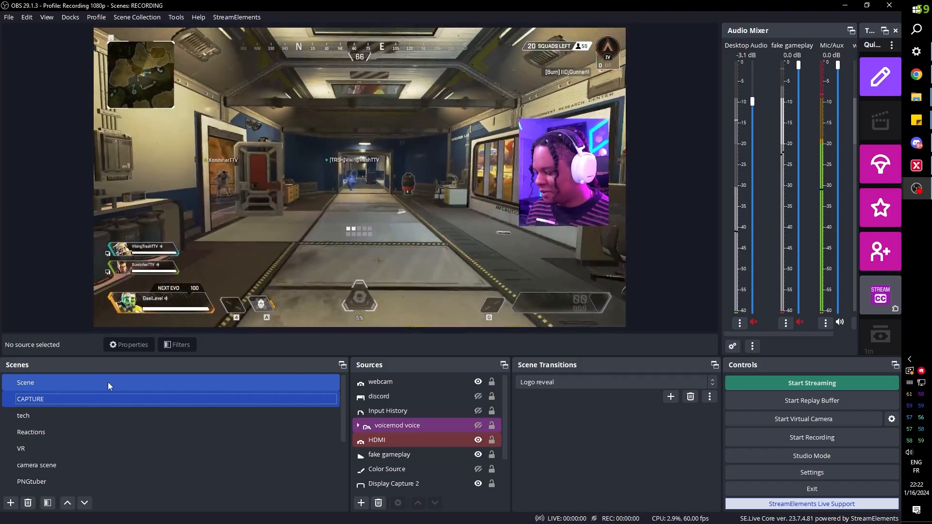
left_click(108, 382)
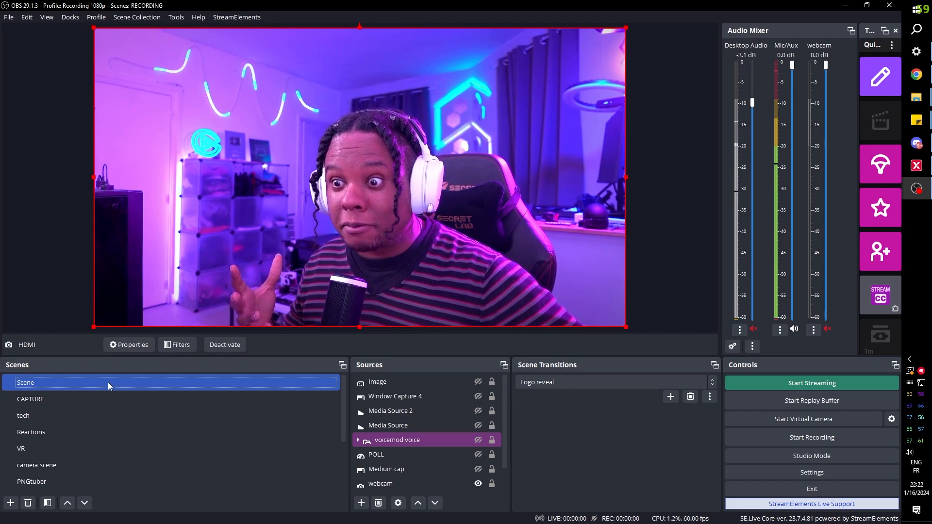
left_click(103, 397)
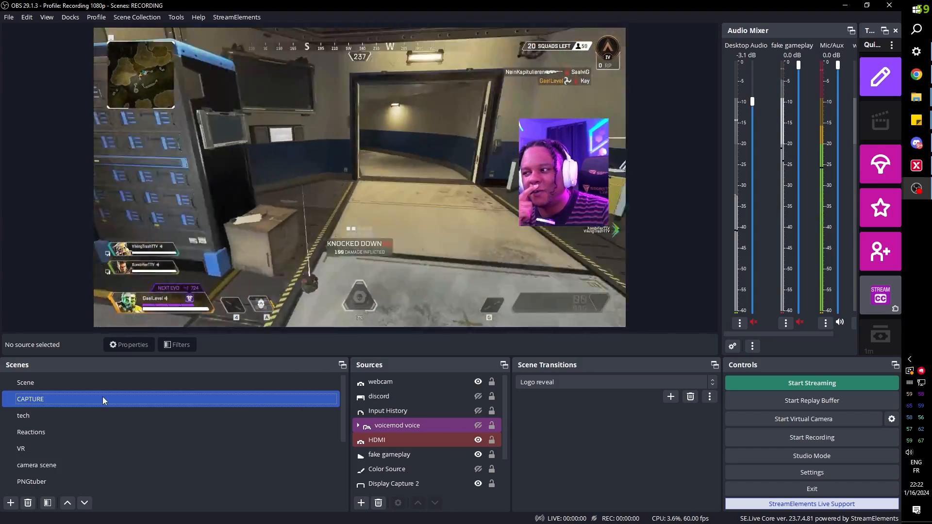
left_click(103, 386)
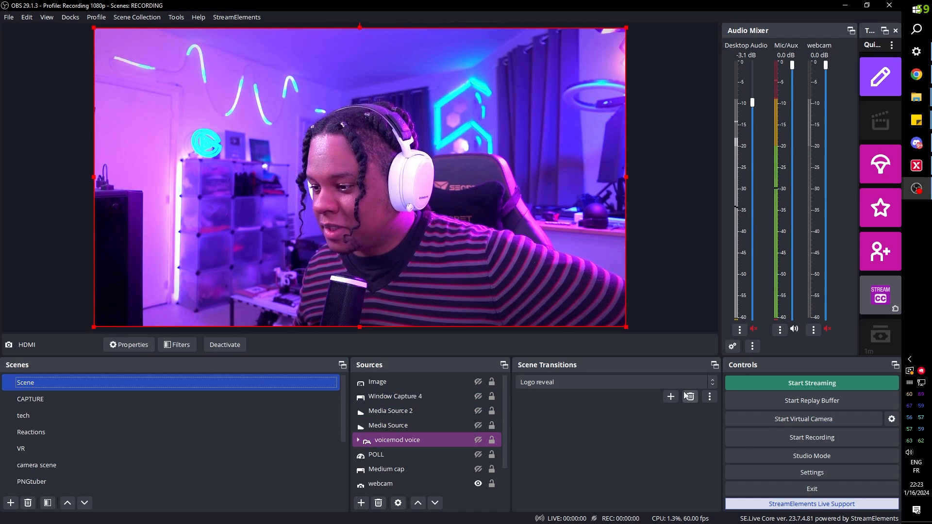
Make Circle the active scene transition and test it by switching from Scene to CAPTURE.
left_click(709, 381)
left_click(566, 470)
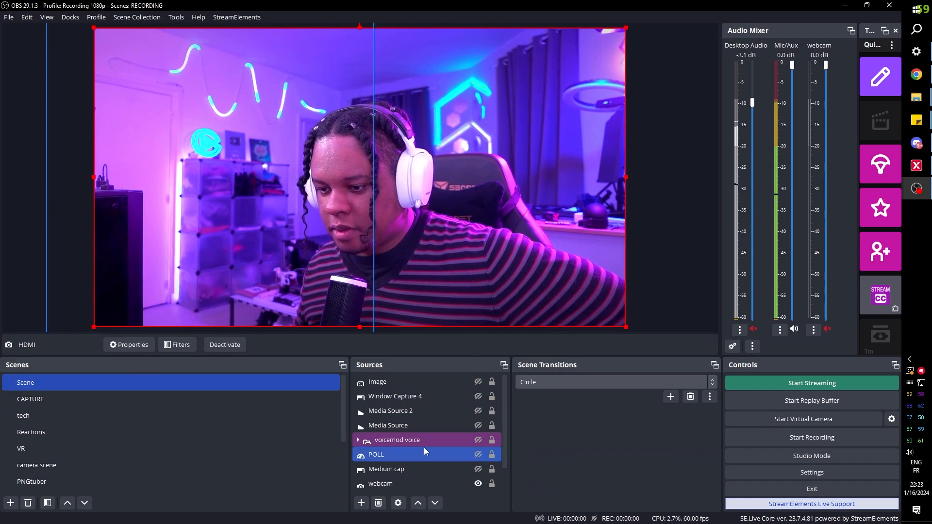
left_click(142, 402)
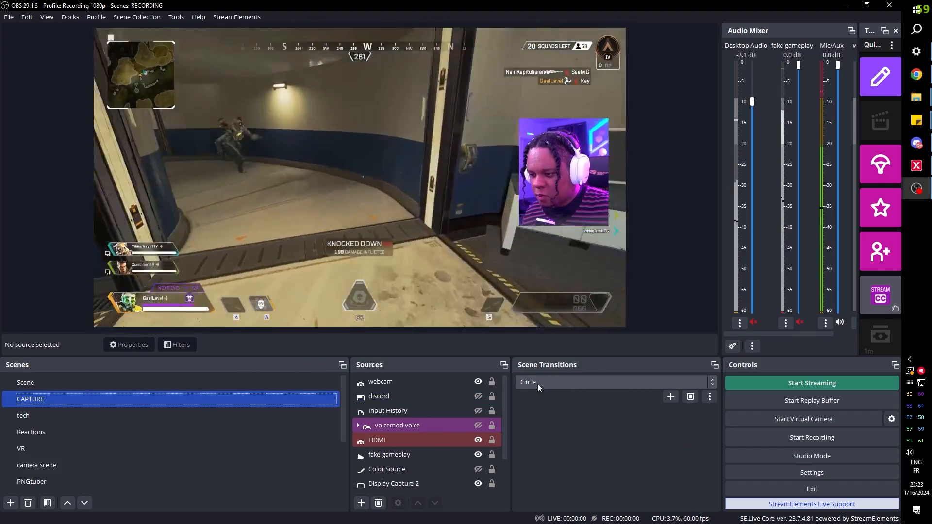
Make Single diagonal the active scene transition and test it by switching between the Scene and CAPTURE scenes.
left_click(712, 383)
left_click(578, 463)
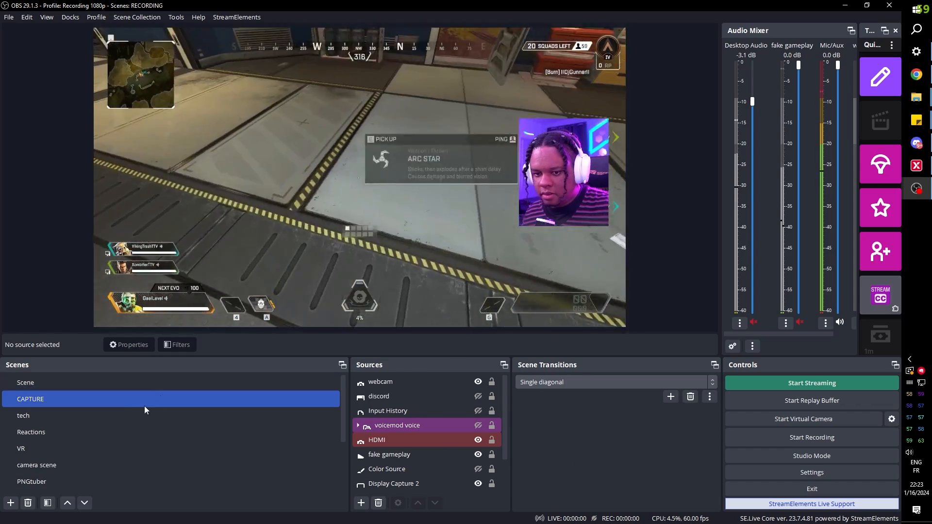
left_click(118, 387)
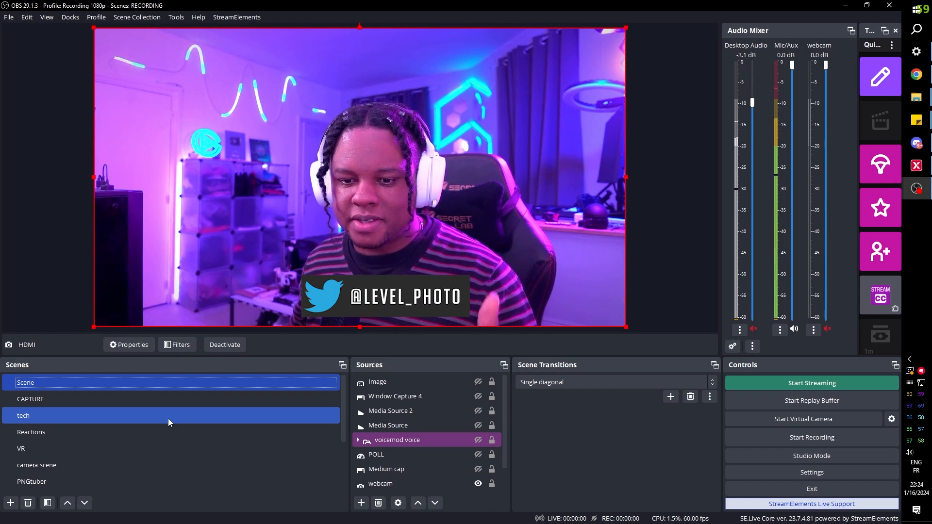
left_click(167, 404)
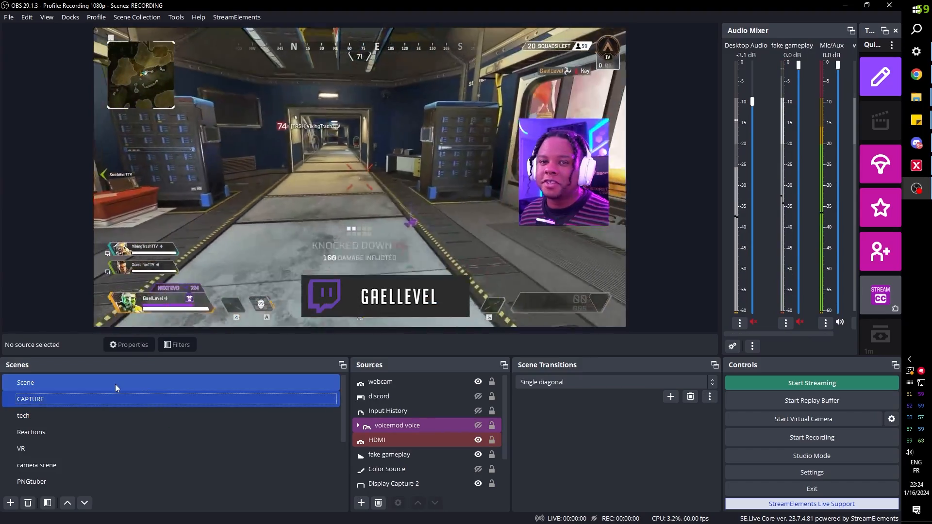
left_click(115, 384)
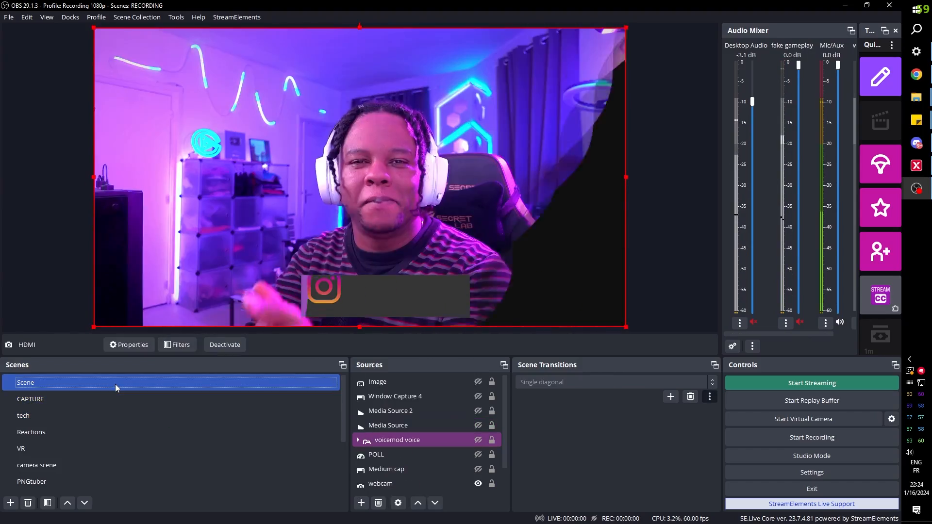